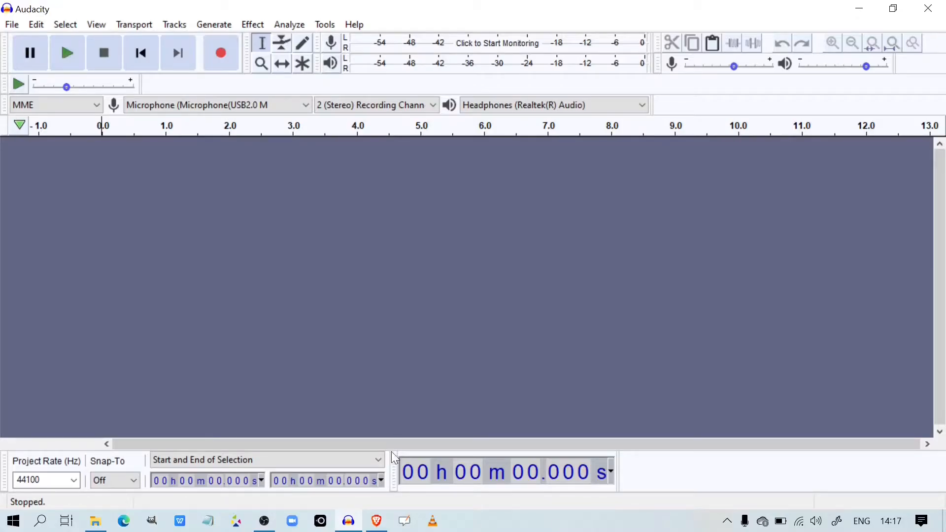
Step: Switch to the Brave browser to view the Audacity download page, and return to Audacity
click(377, 523)
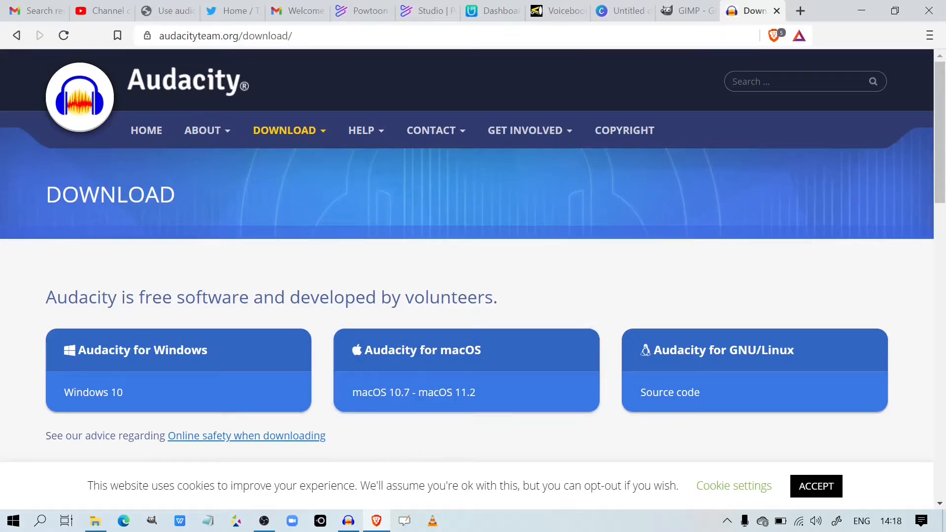
click(350, 525)
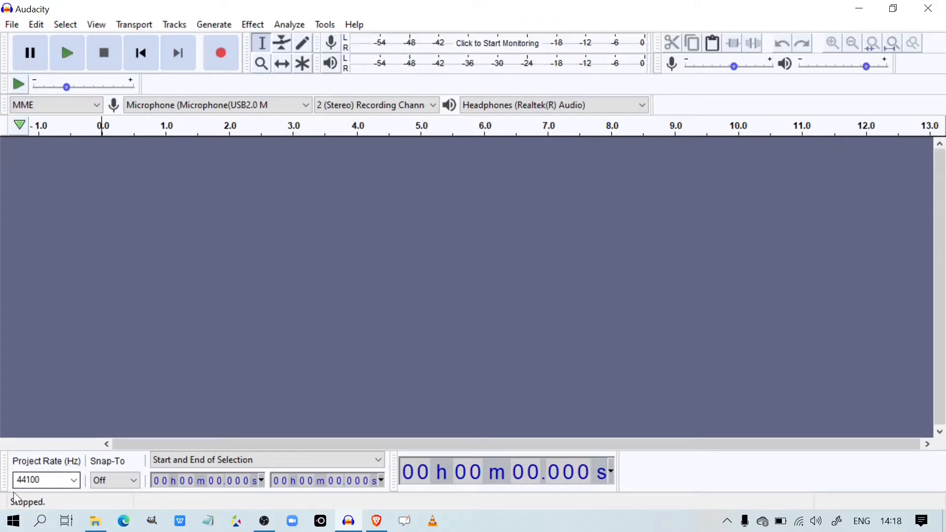
Step: Set the project rate to 44100 Hz and choose MME as the audio host
click(76, 479)
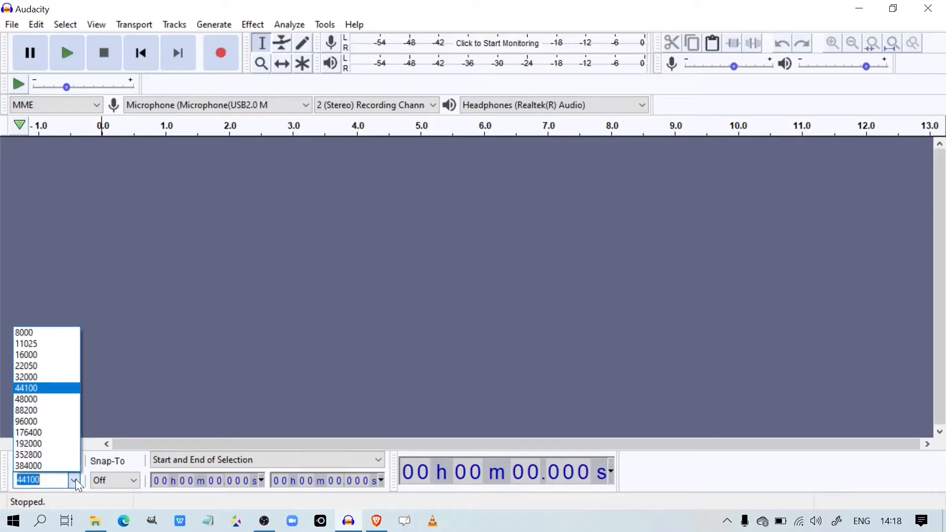
click(46, 387)
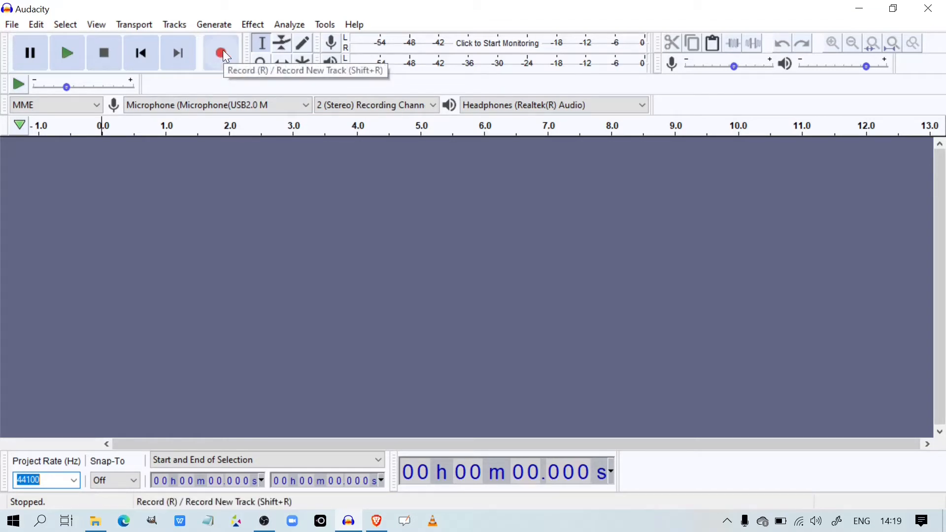
click(84, 106)
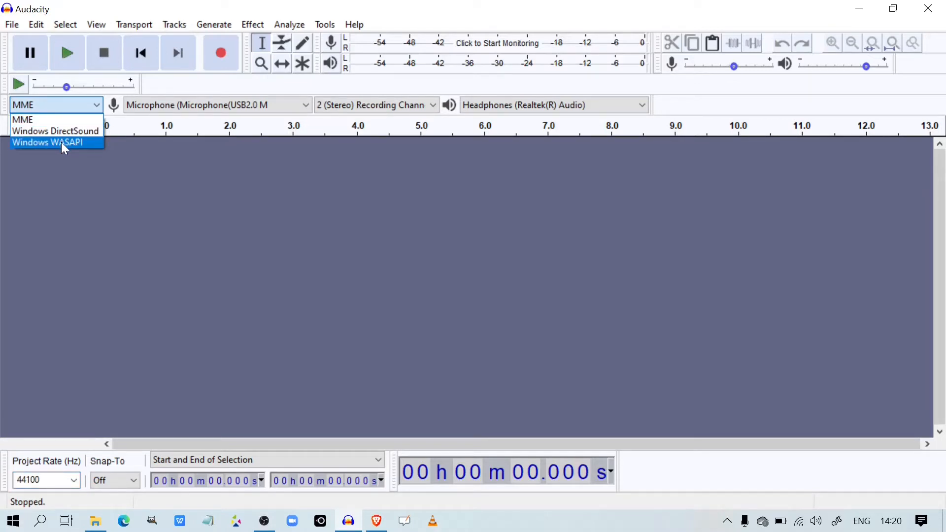
click(49, 119)
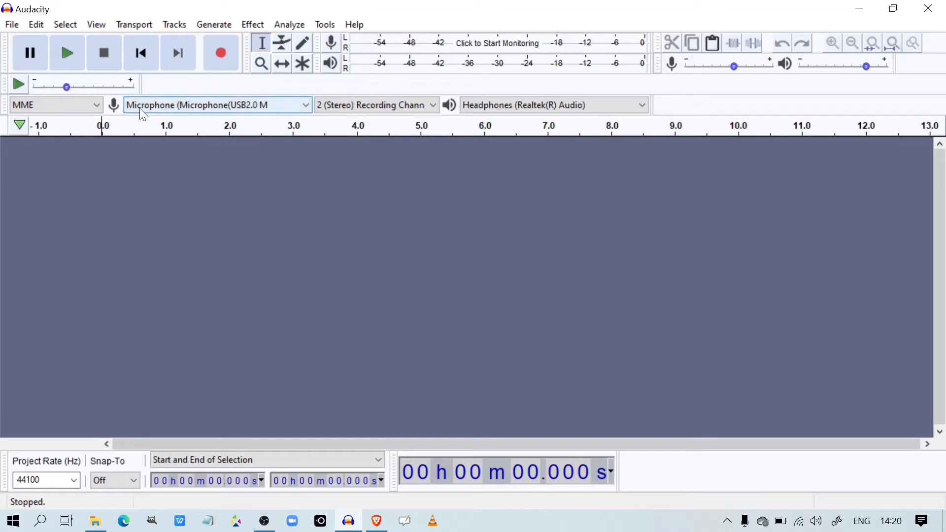
Step: Configure recording from the Microphone(USB2.0 M device with 2 (Stereo) Recording Channels, and playback through Headphones (Realtek(R) Audio)
click(298, 105)
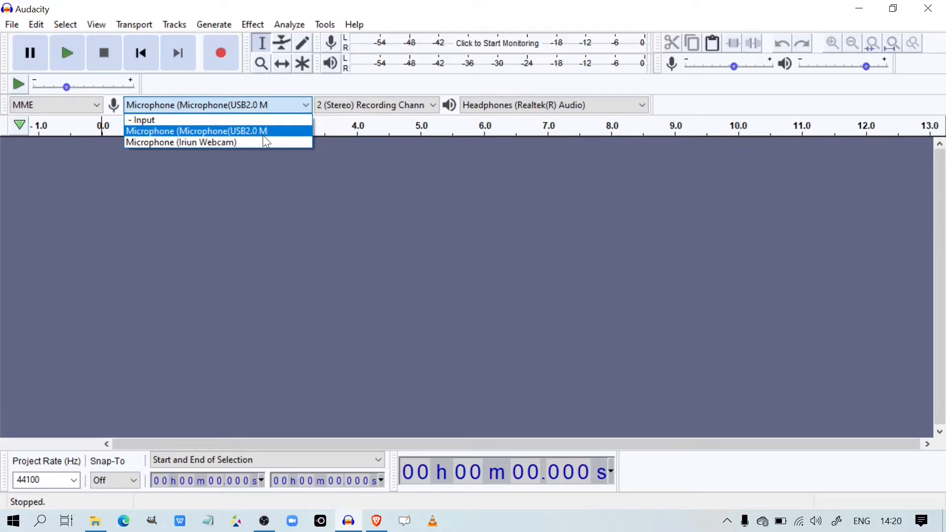
click(223, 132)
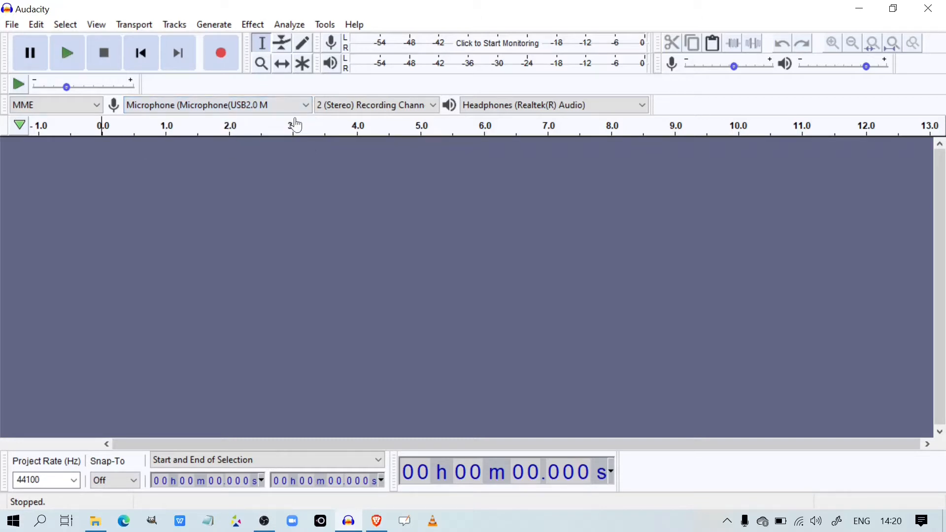
click(394, 105)
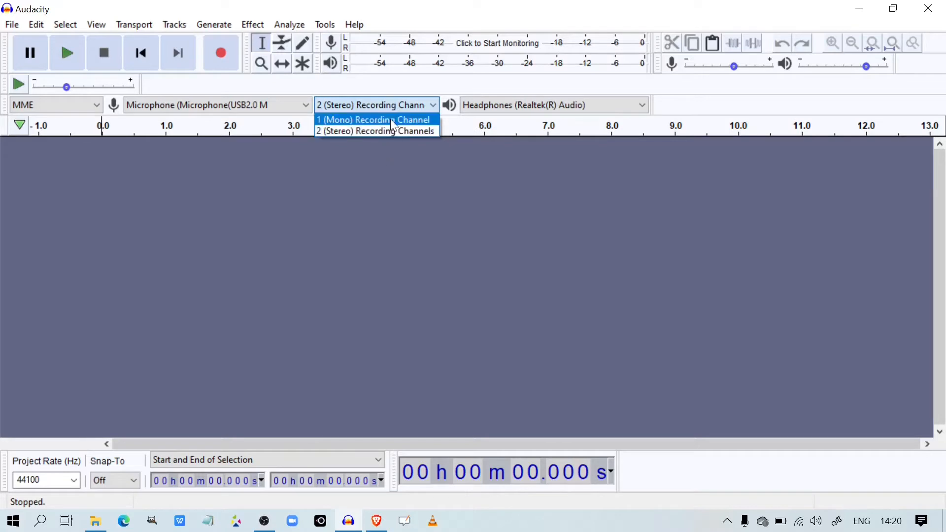
click(389, 131)
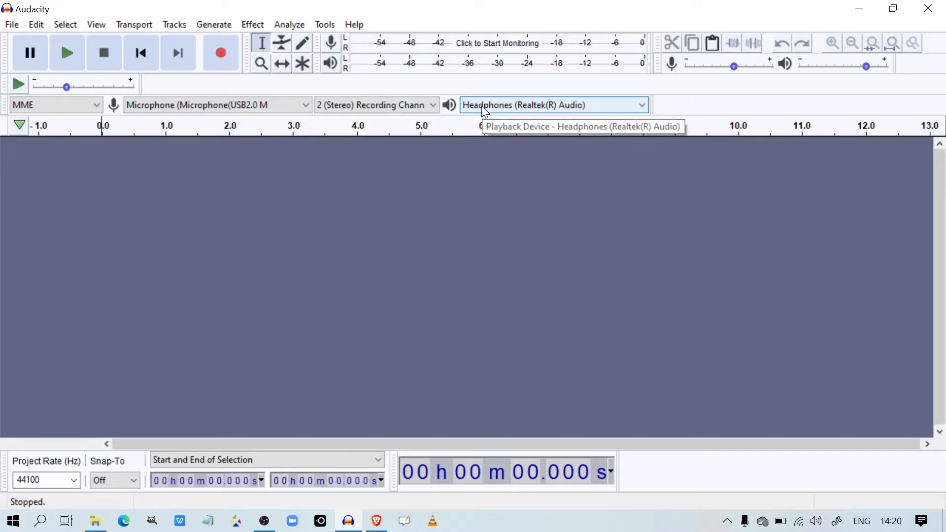
click(639, 105)
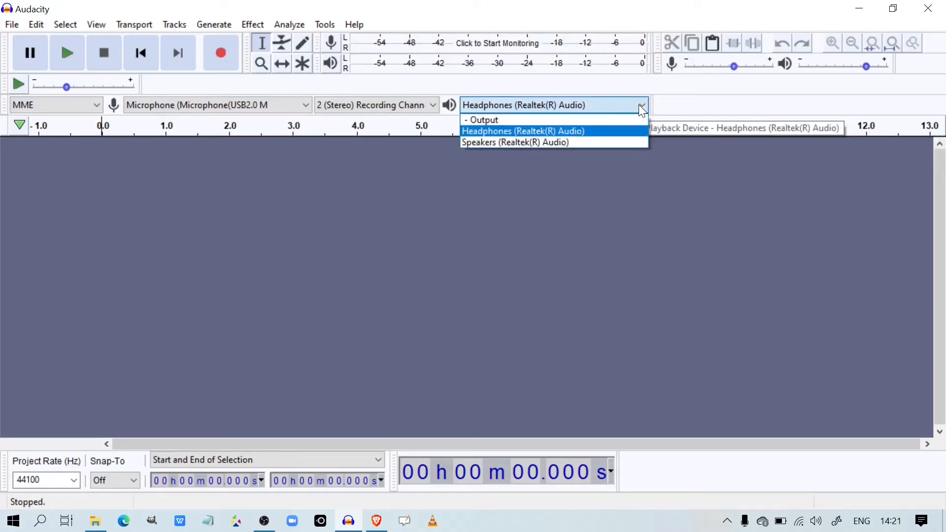
click(528, 131)
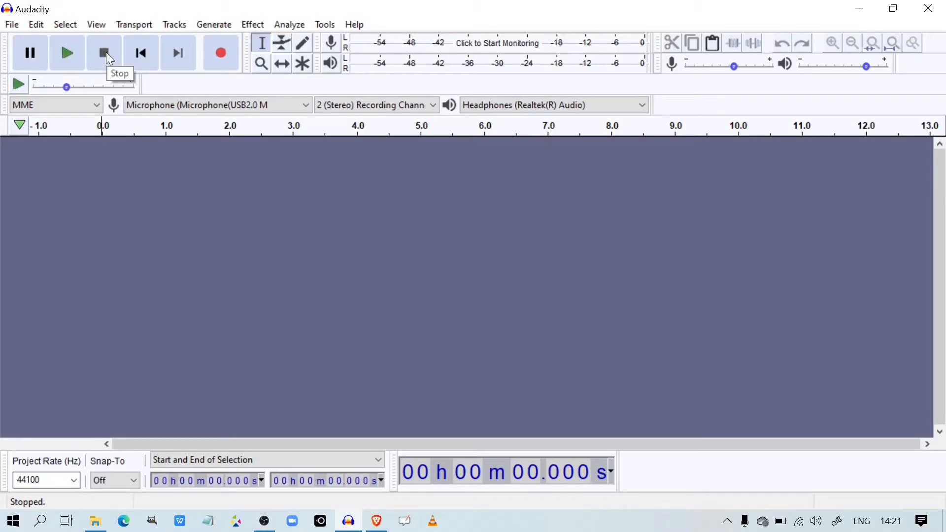
Step: Record a voice clip about 13.5 seconds long and play it back, pausing at about 10.4 seconds
click(220, 55)
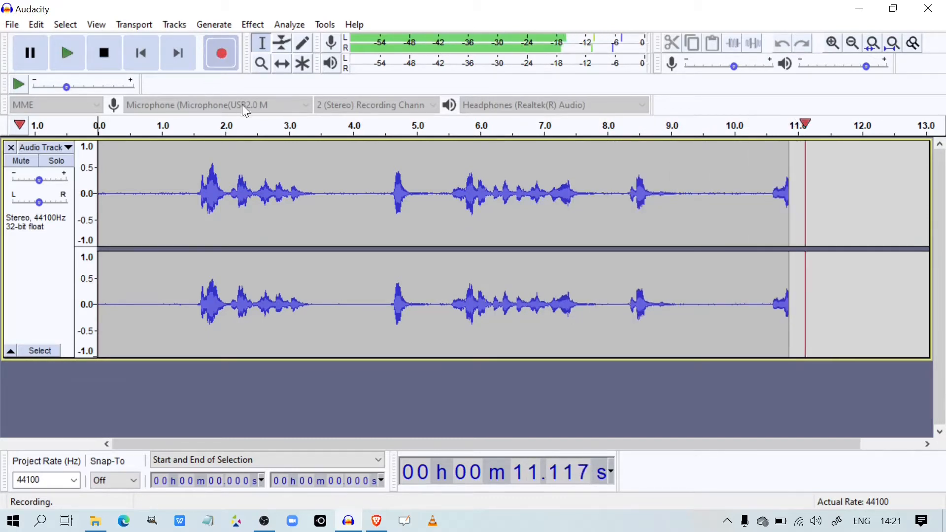
click(105, 52)
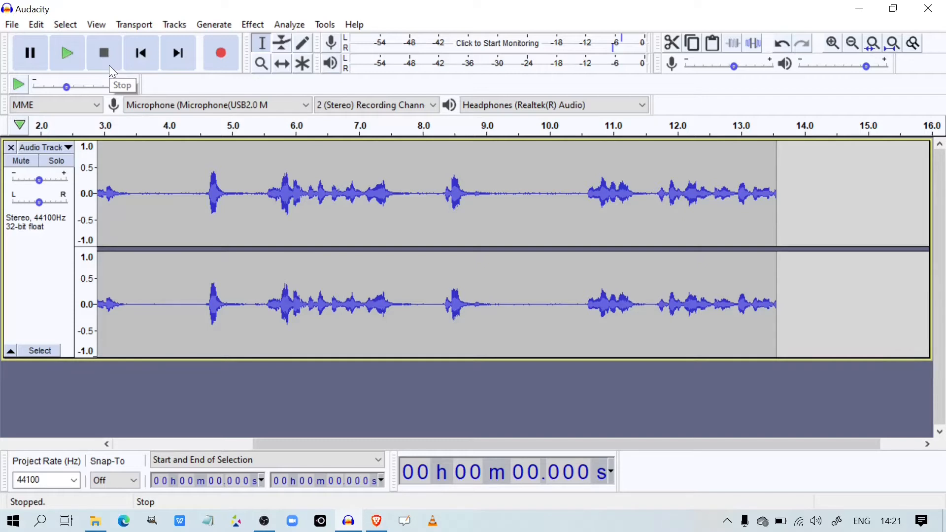
click(65, 52)
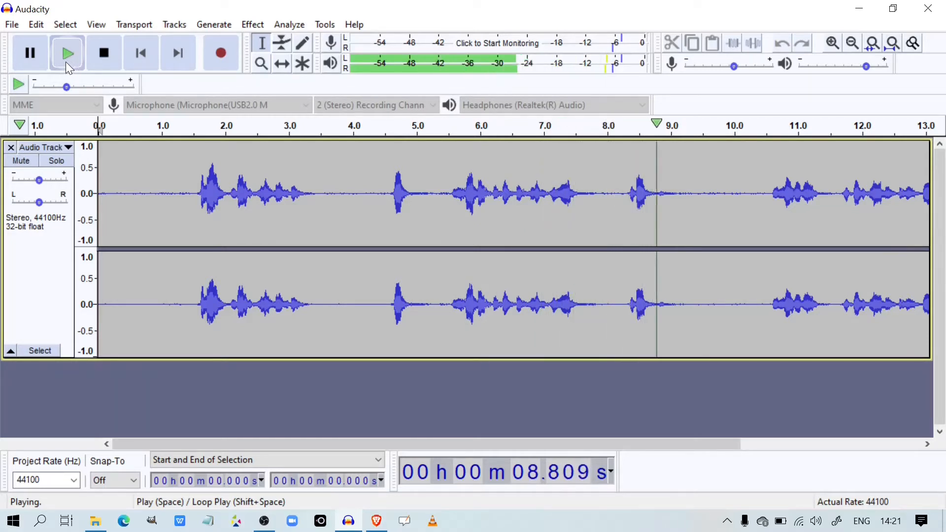
click(29, 58)
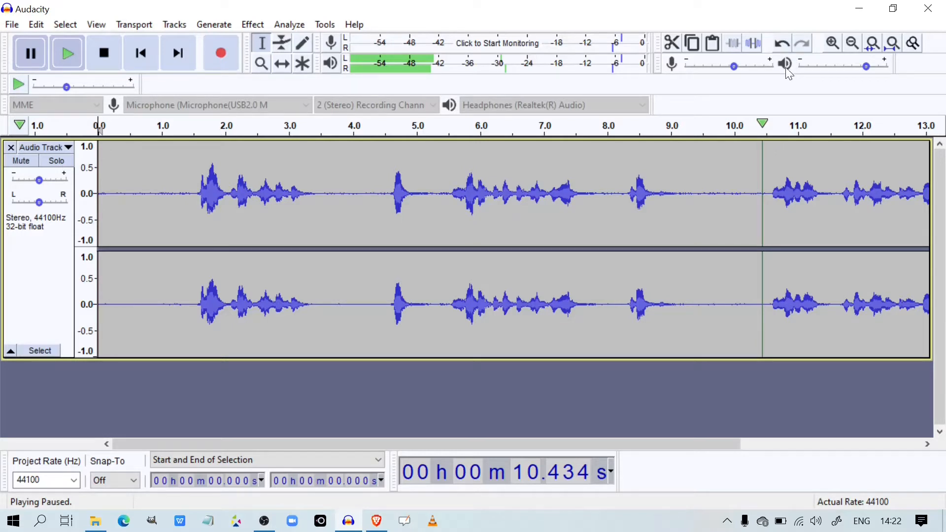
Step: Raise the playback volume and reduce it slightly again while playing the track from about 4.4 seconds
mouse_move(863, 70)
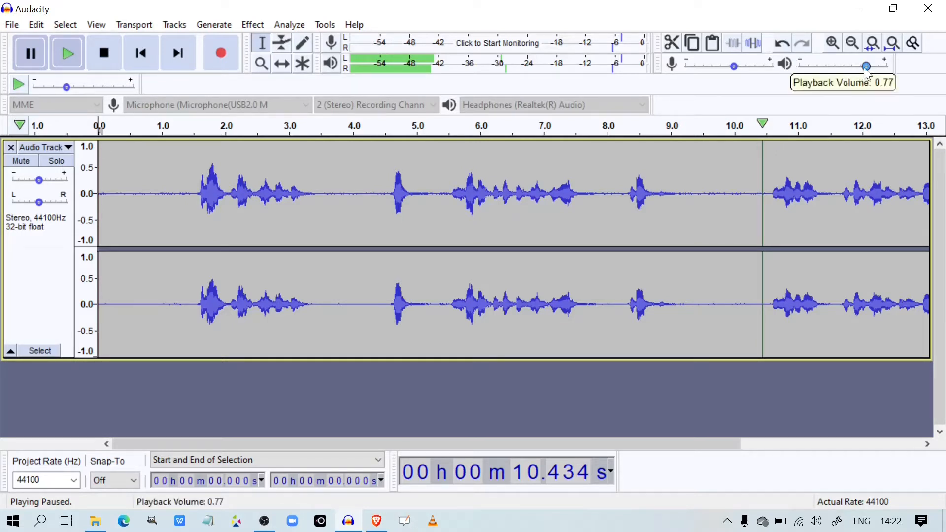
mouse_move(868, 73)
mouse_down()
mouse_move(802, 72)
mouse_move(881, 74)
mouse_up()
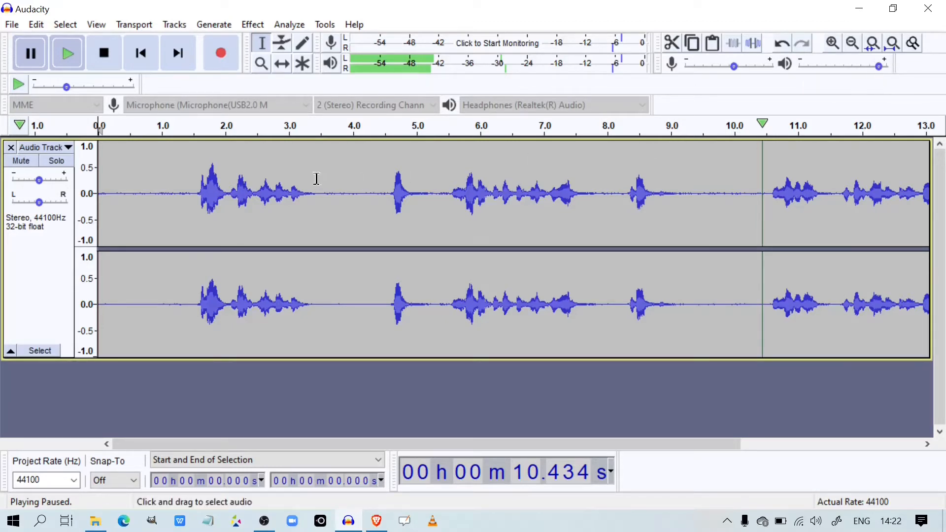
click(379, 151)
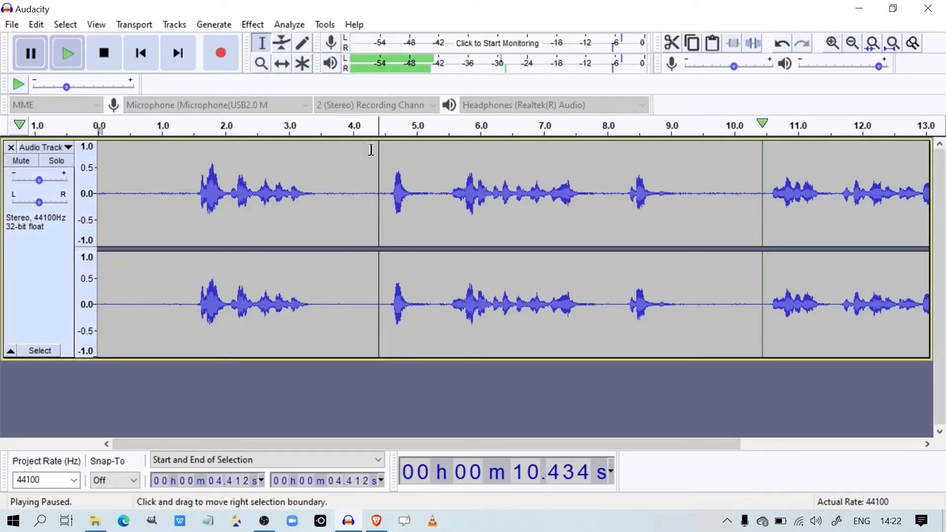
click(68, 54)
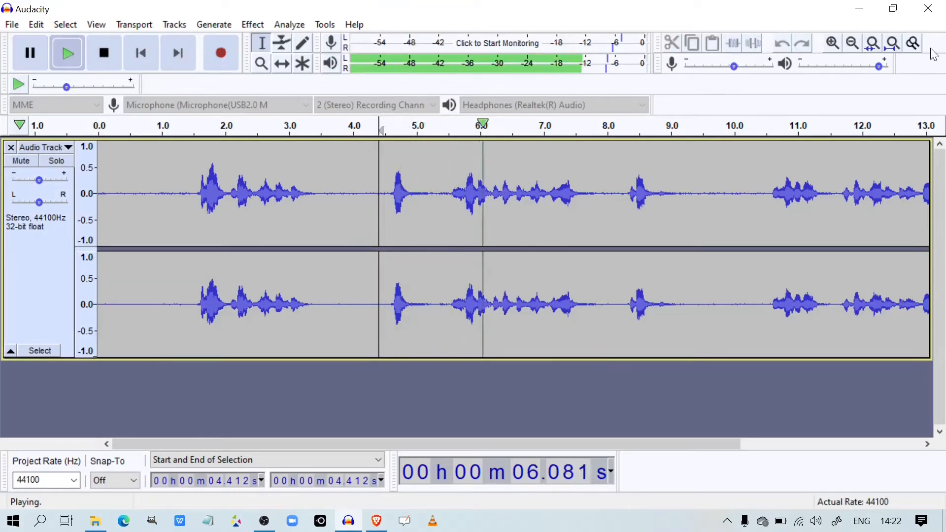
drag(882, 70, 874, 89)
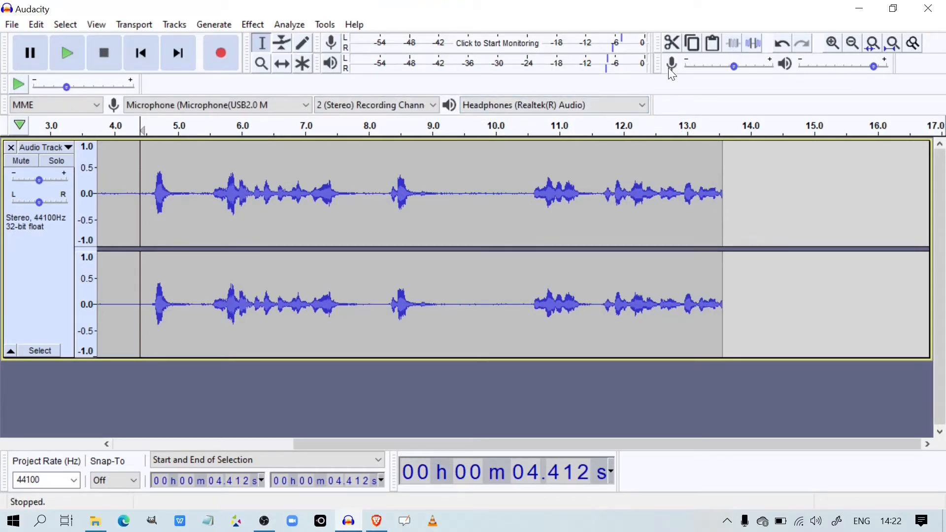
Step: View the recording meter's monitoring options, and close them with the cursor placed at about 9.6 seconds in the track
mouse_move(735, 68)
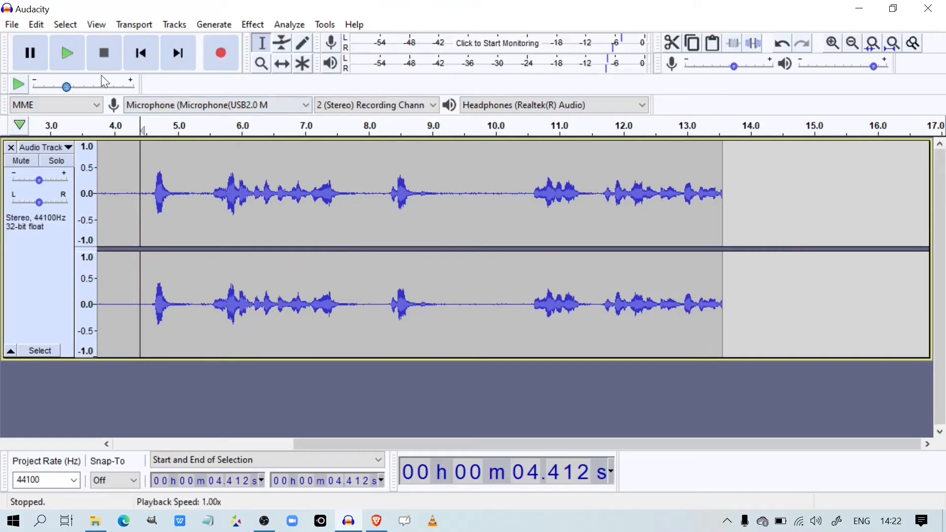
click(64, 51)
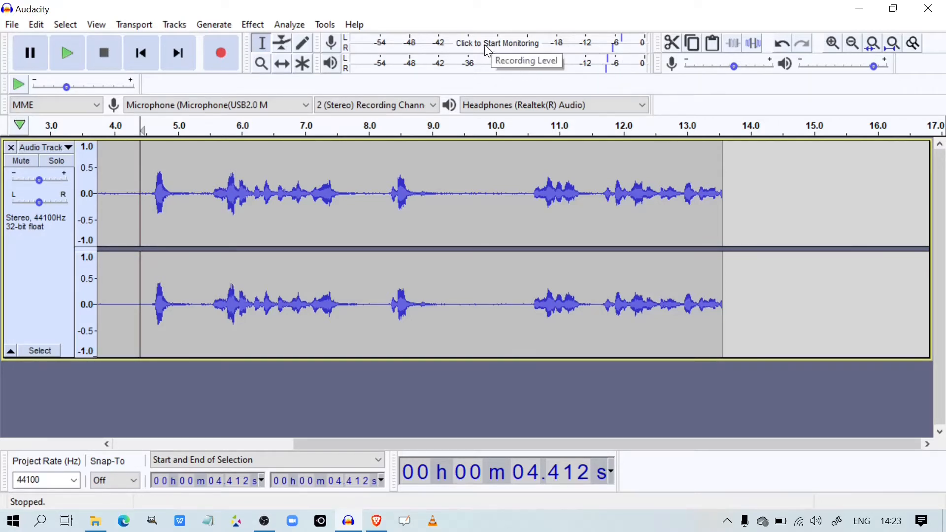
click(335, 46)
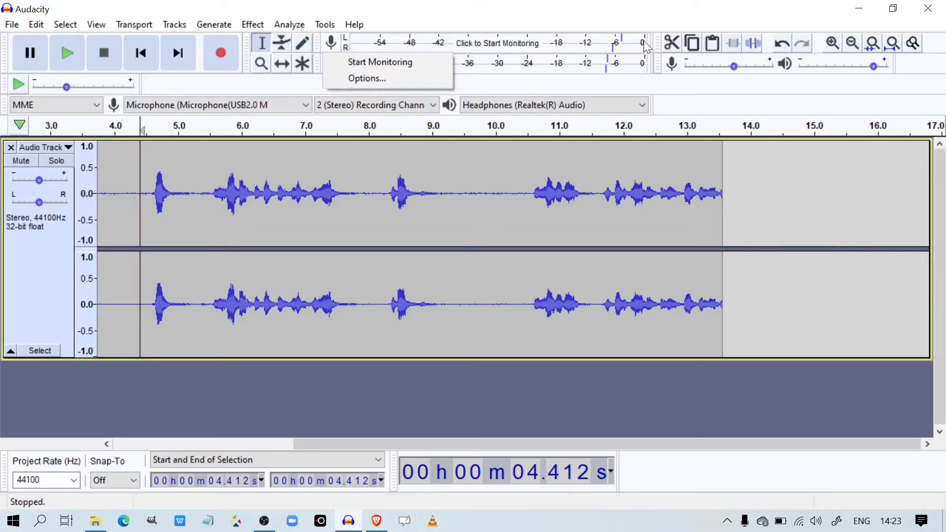
click(470, 152)
click(470, 153)
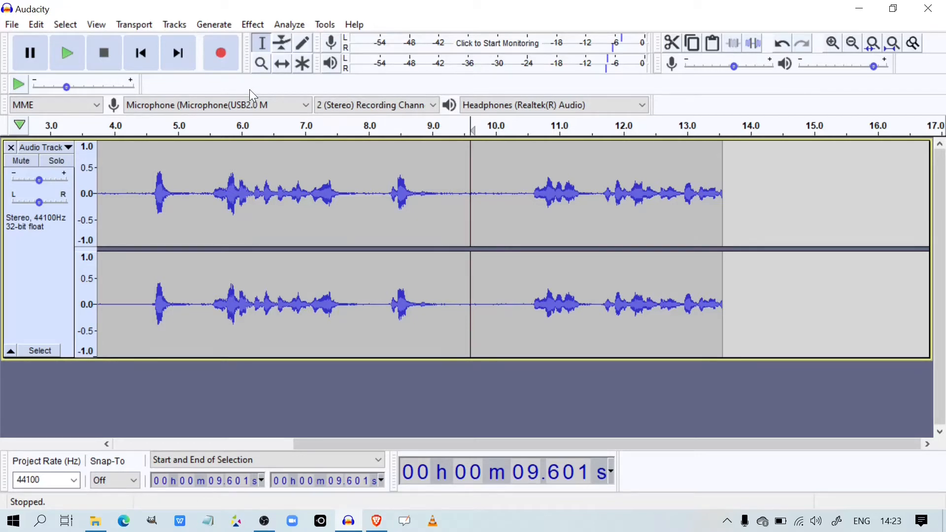
Step: Change the interface language to हिन्दी (Hindi) in the preferences and apply it
click(37, 26)
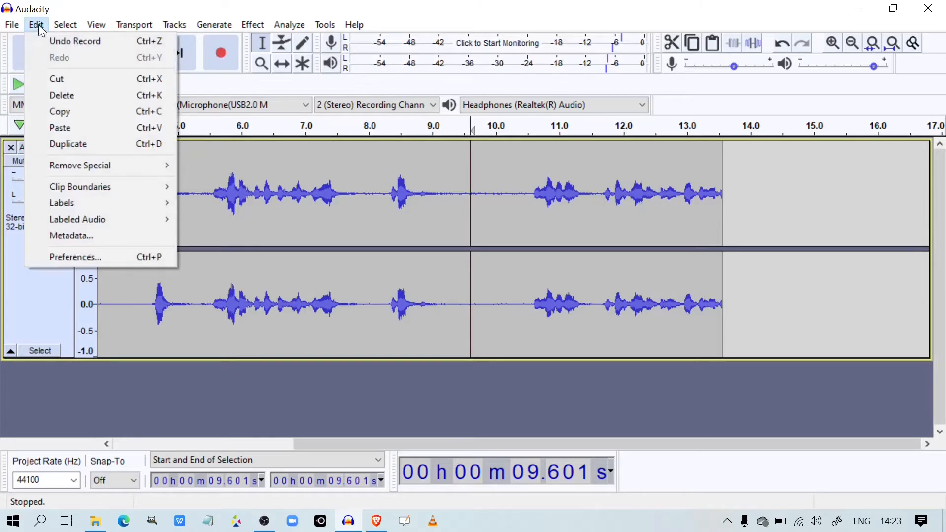
click(68, 257)
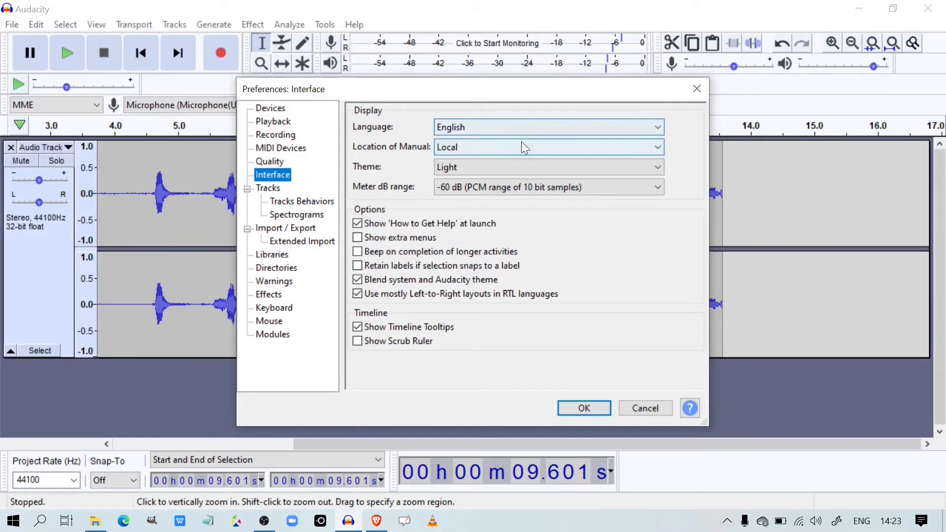
click(622, 126)
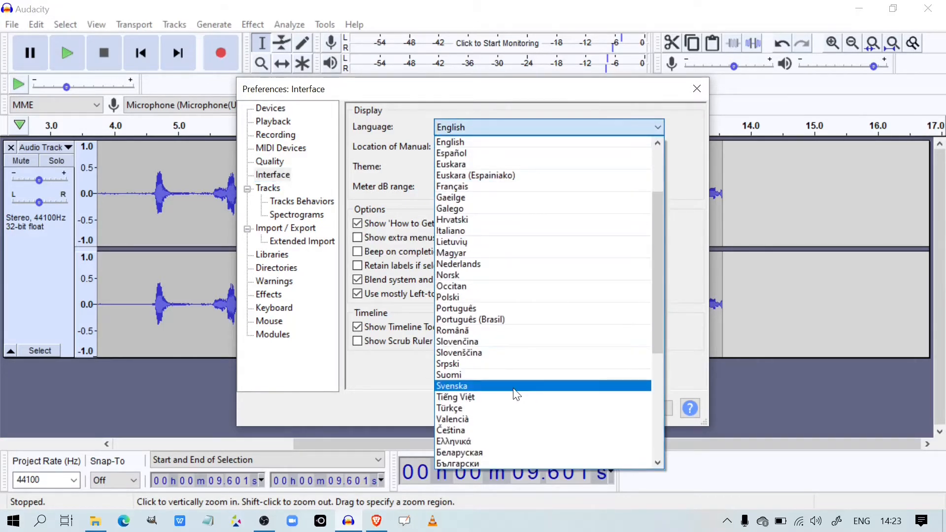
scroll(511, 389, down, 6)
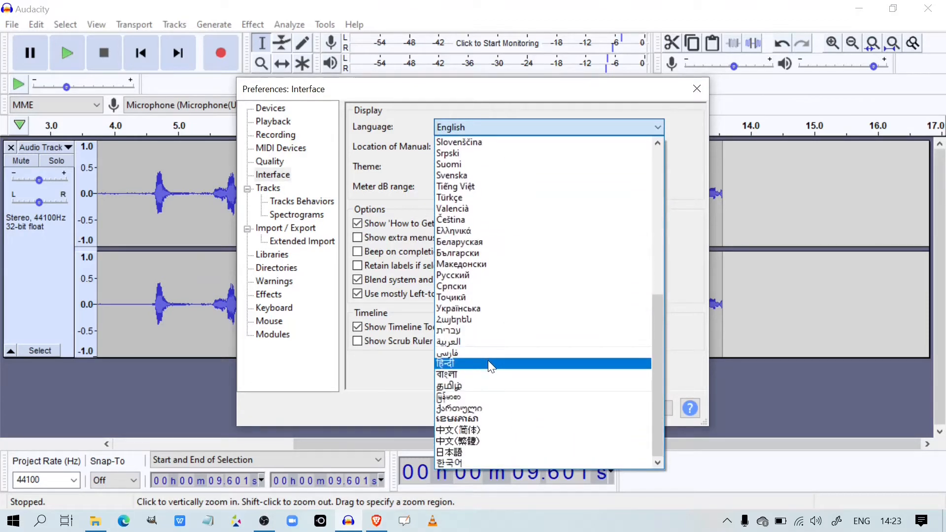
click(488, 363)
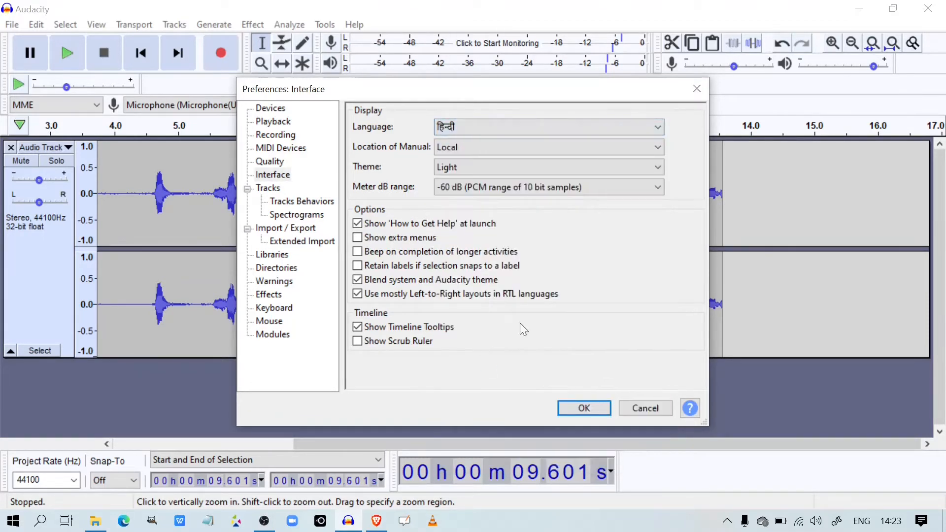
click(591, 406)
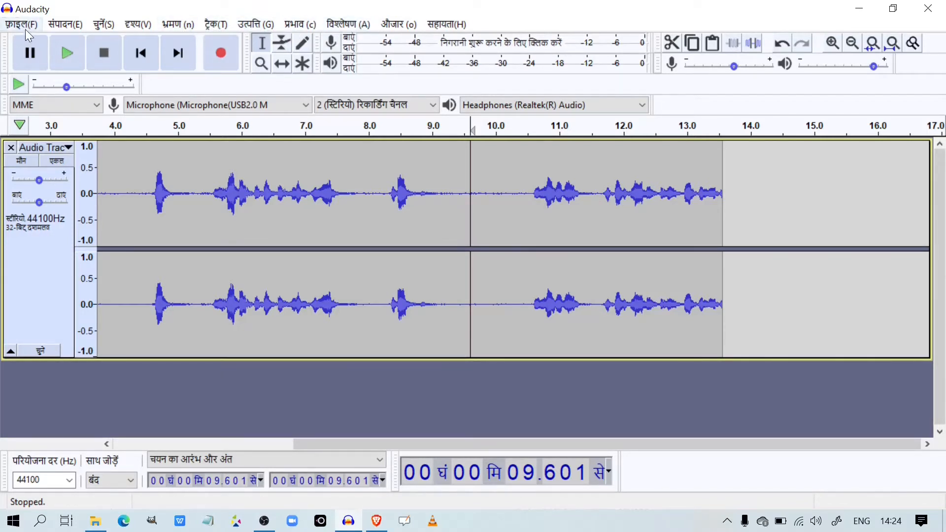
Step: Set the interface language to English in the preferences and apply it
click(56, 24)
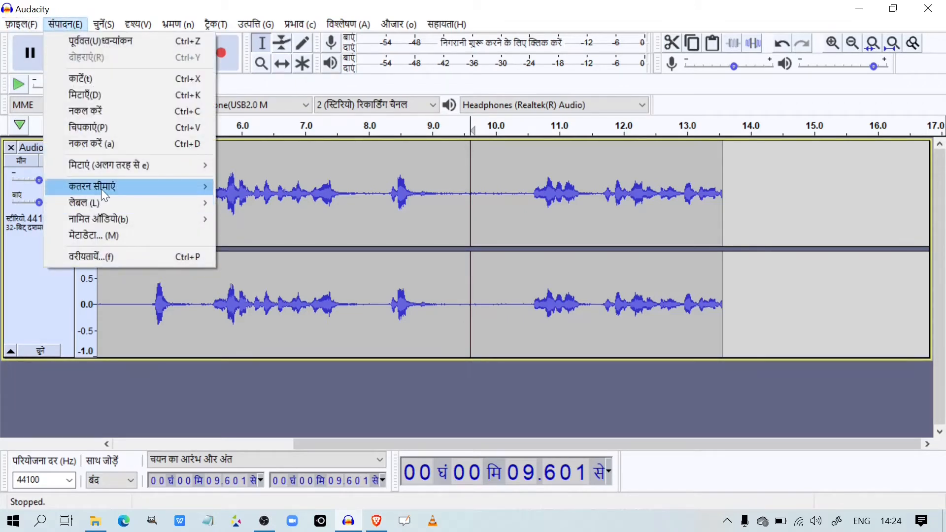
click(102, 255)
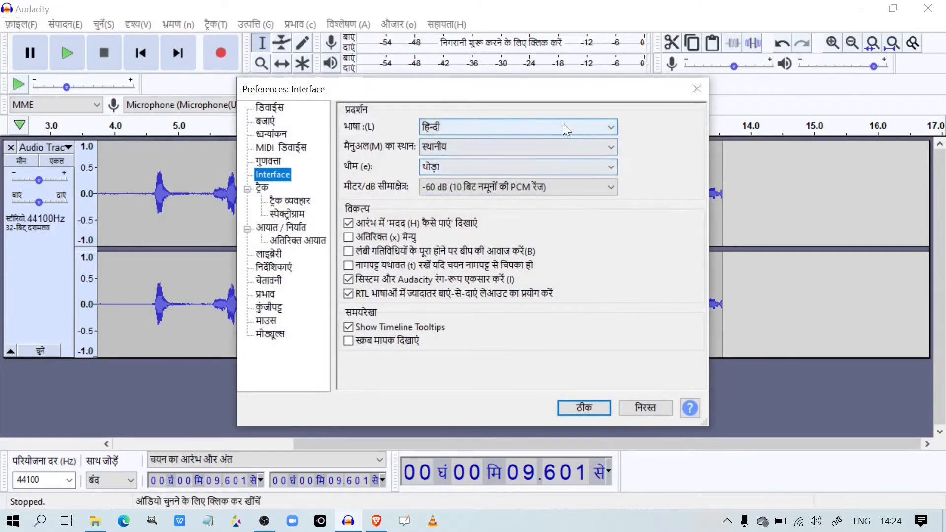
click(563, 123)
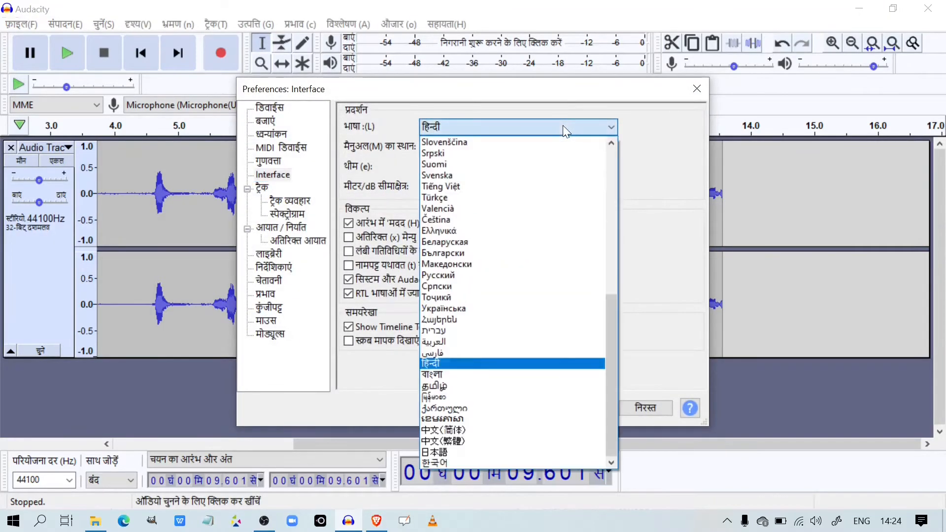
scroll(502, 202, up, 2)
scroll(507, 203, up, 7)
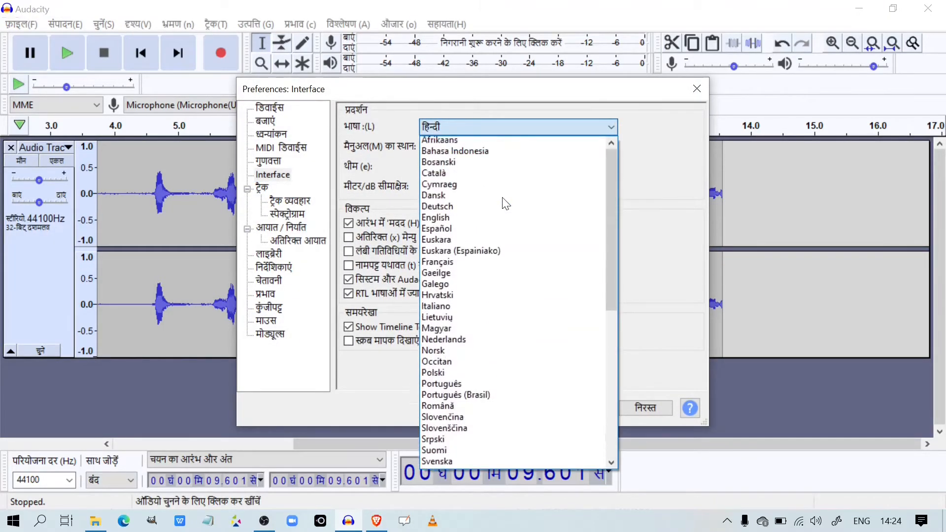
click(472, 230)
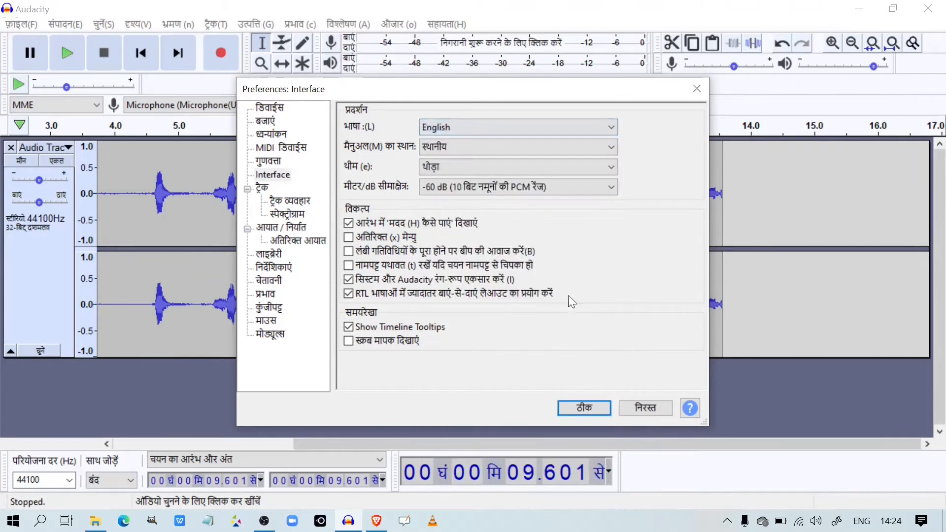
click(585, 408)
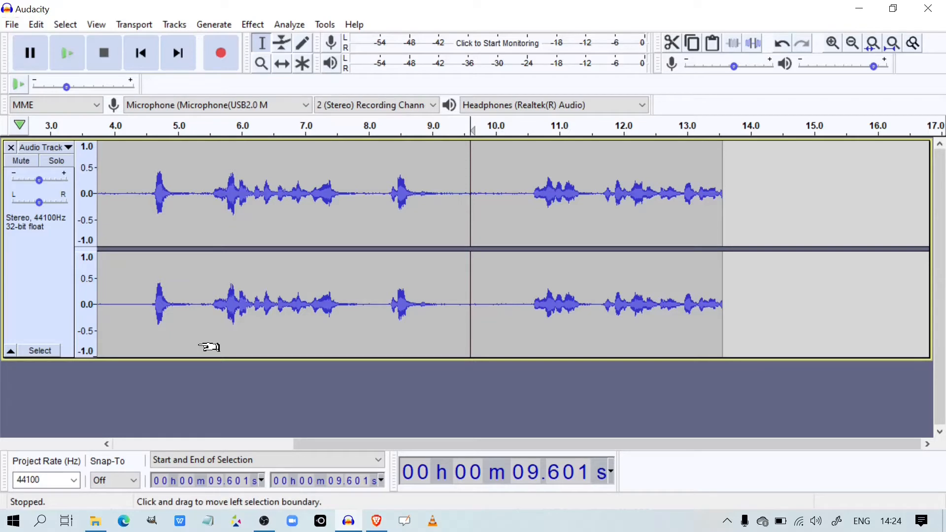
Step: Apply the Dark interface theme in the preferences and undo the voice recording
key(ctrl+p)
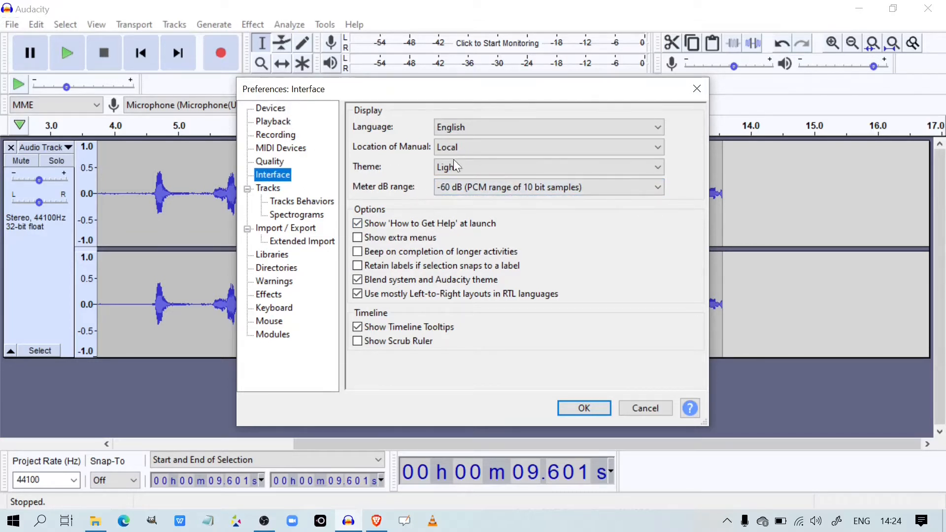
click(627, 169)
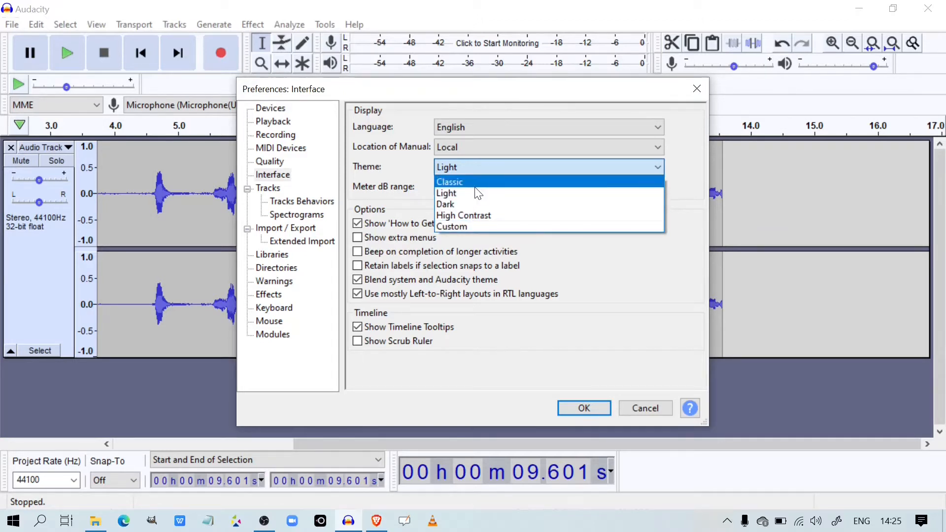
click(469, 206)
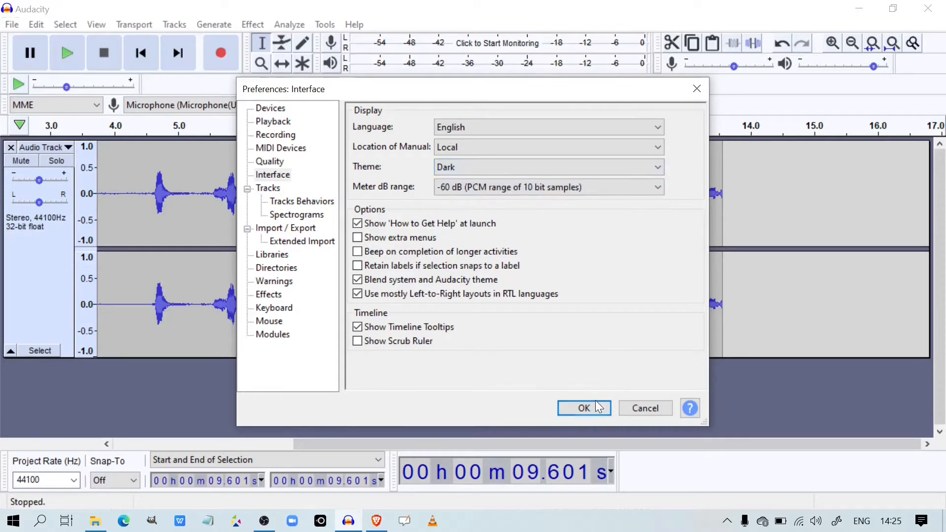
click(584, 408)
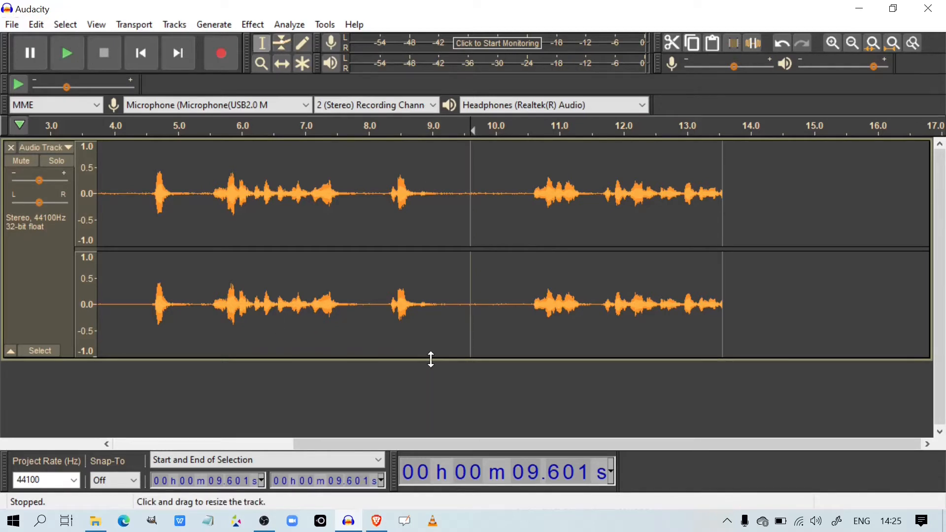
click(776, 43)
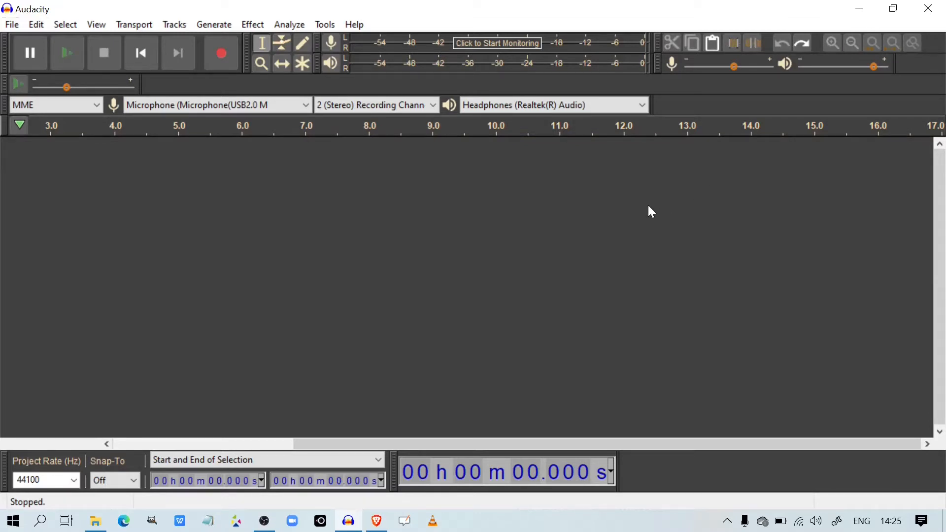
Step: Set the interface theme to Light in the preferences and apply it
key(ctrl+p)
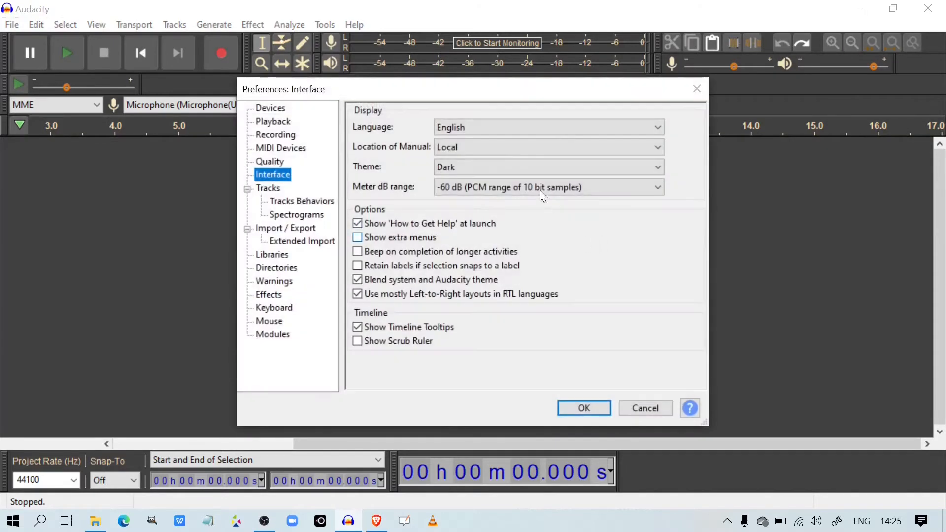
click(507, 168)
click(493, 189)
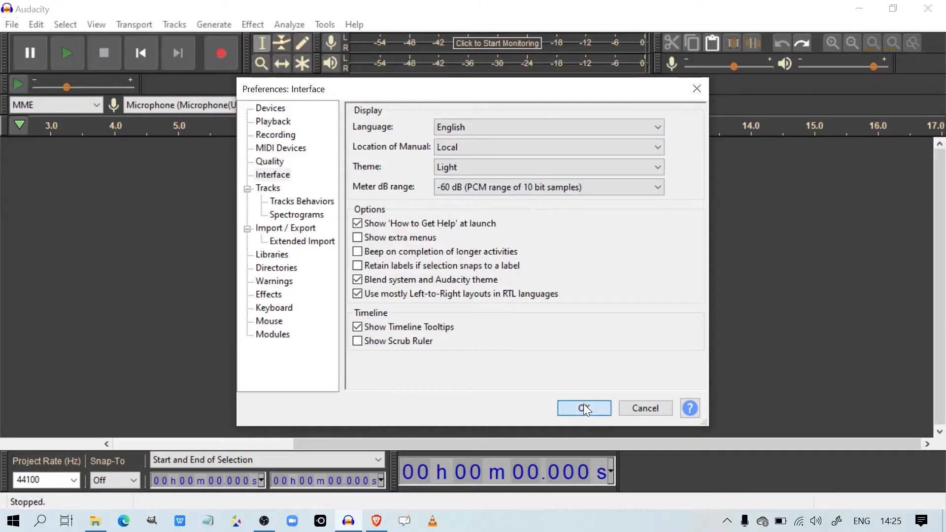
click(585, 409)
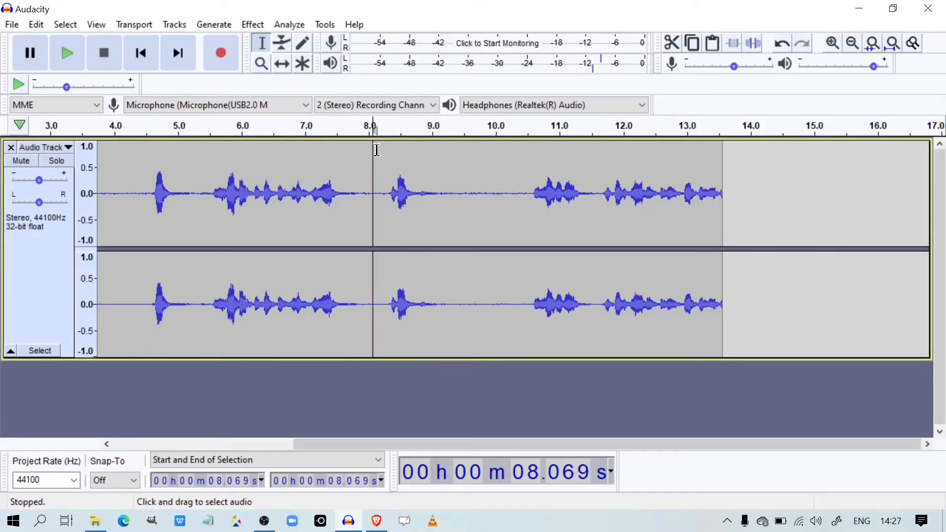
Step: Play the track from about 8.1 seconds to check the short sound there, and stop playback
click(378, 150)
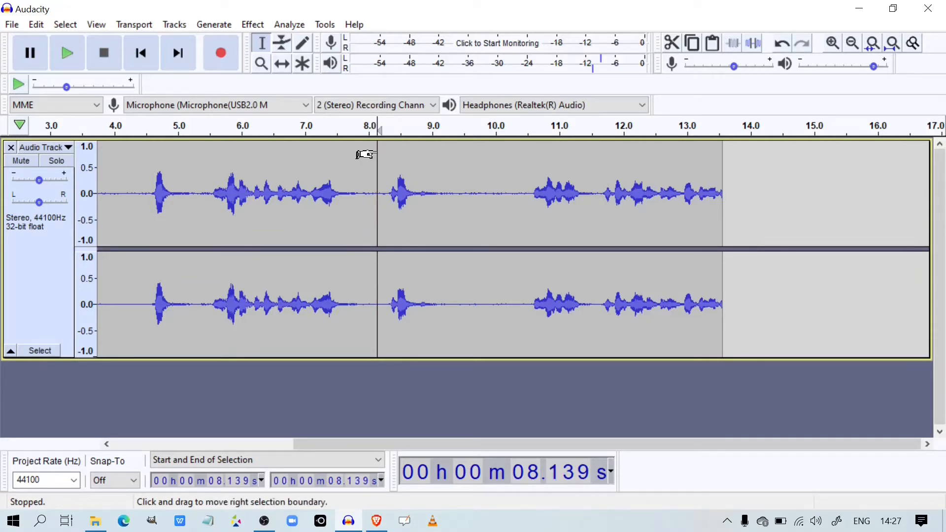
key(space)
key(space)
click(373, 152)
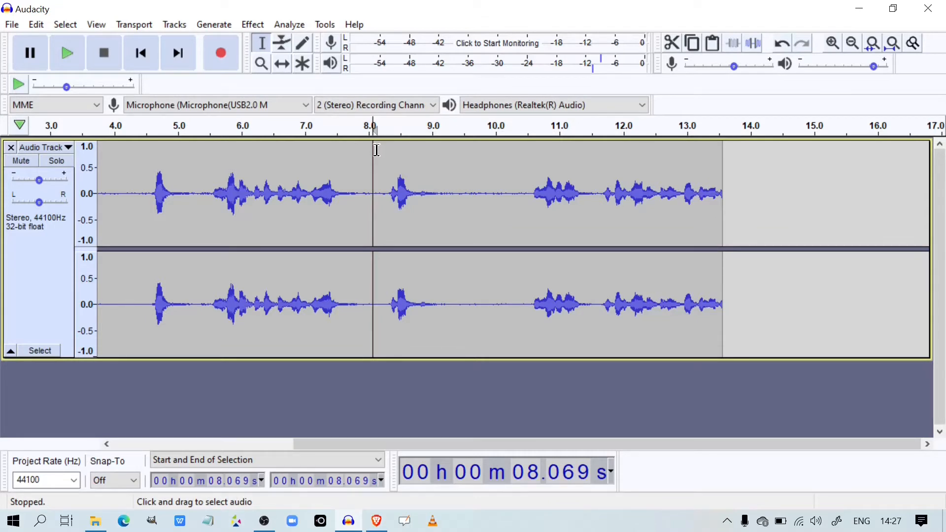
click(377, 151)
key(space)
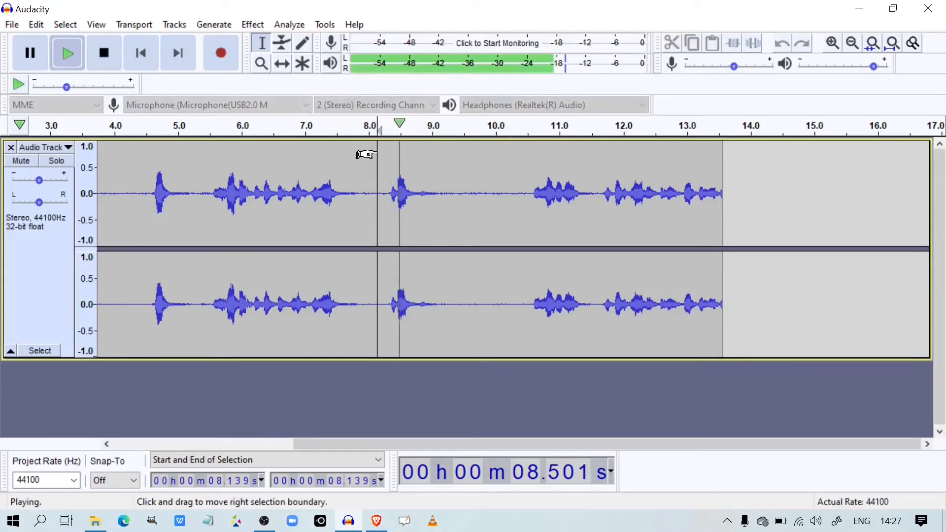
key(space)
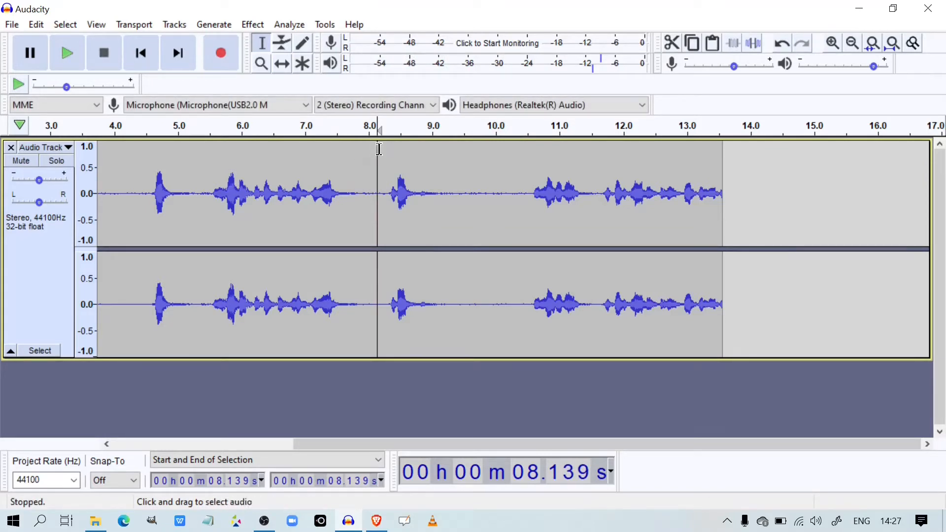
Step: Silence the audio from about 8.2 to 9.0 seconds and clear the selection
drag(381, 150, 434, 149)
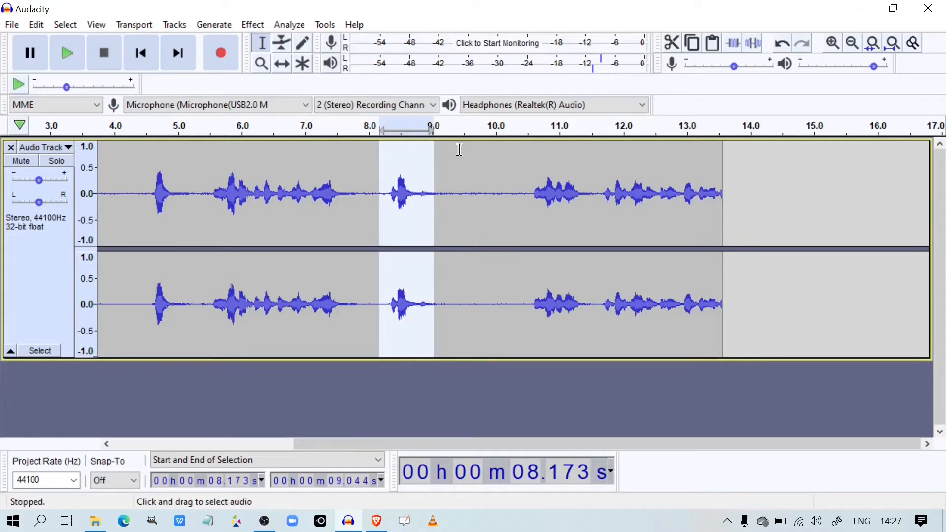
click(755, 44)
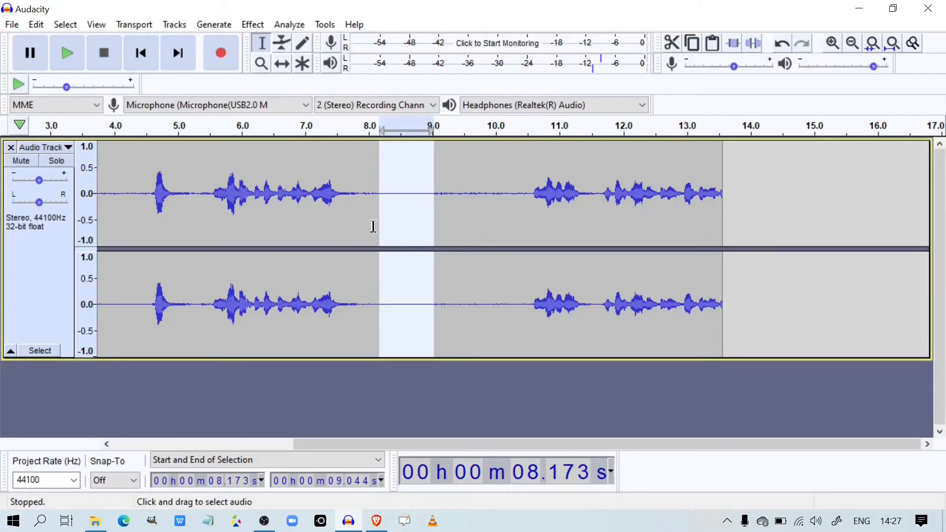
click(440, 183)
Step: Copy the audio from about 10.4 to 11.6 seconds and paste it at the recording's end and again at about 14.9 seconds
drag(521, 178, 597, 177)
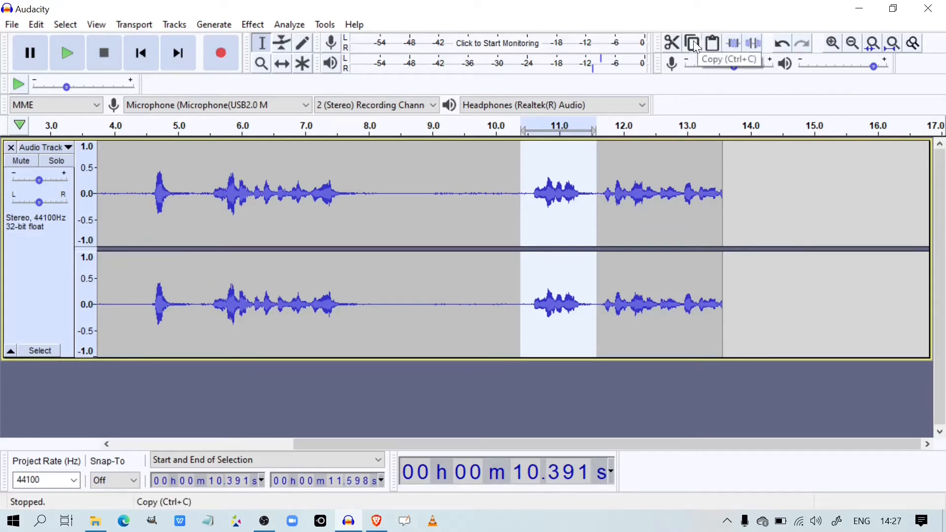
click(724, 158)
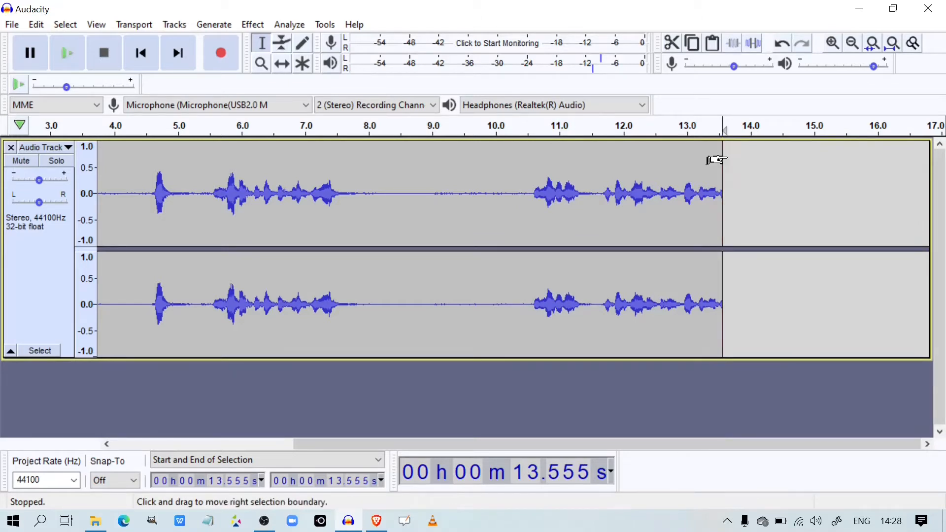
key(ctrl+v)
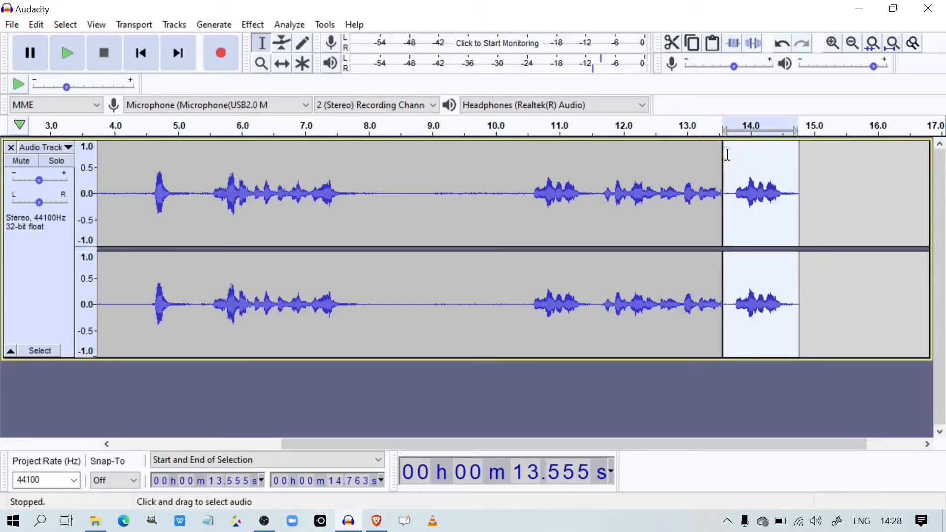
click(805, 144)
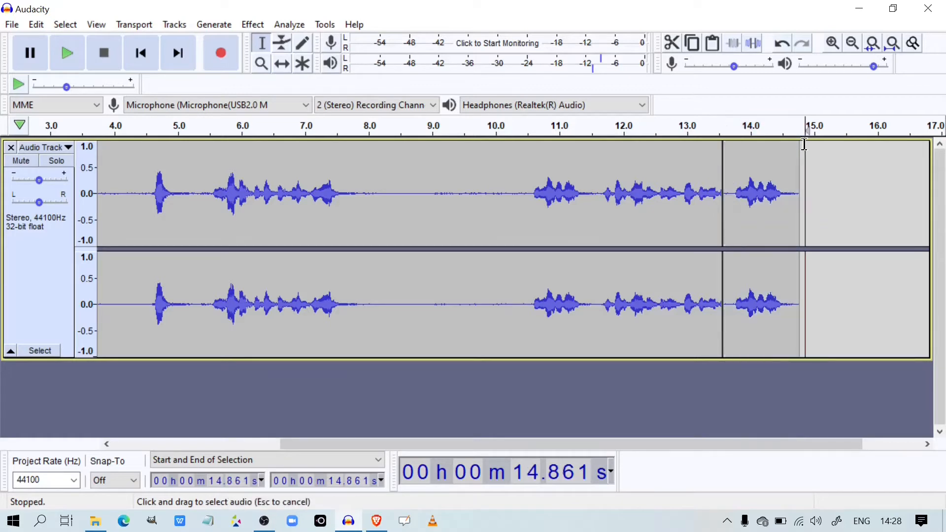
click(714, 44)
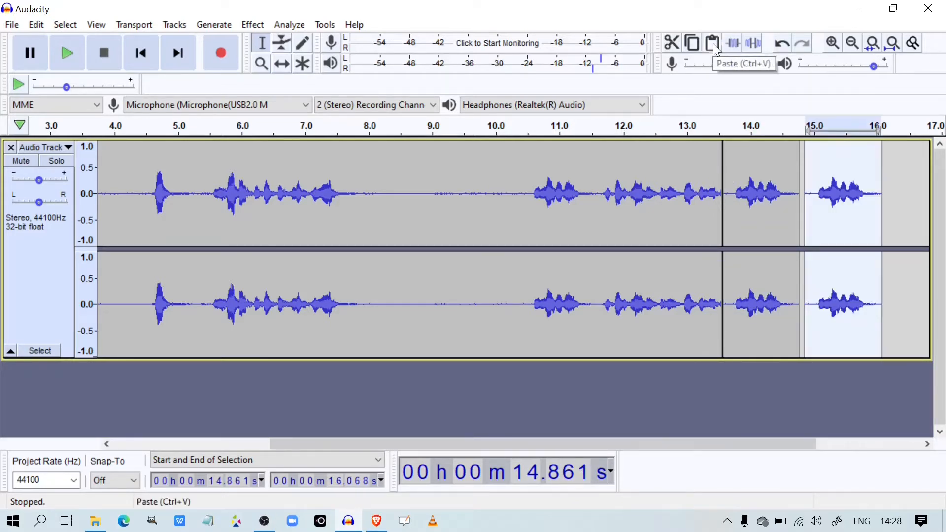
Step: Merge the first pasted clip with the recording, and cut the audio from about 13.6 to 16.0 seconds
click(725, 158)
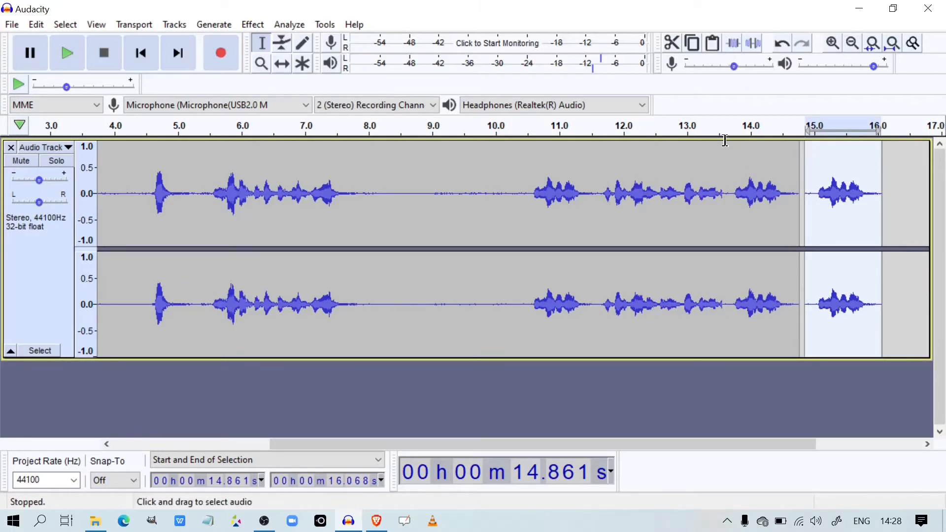
drag(726, 157, 879, 166)
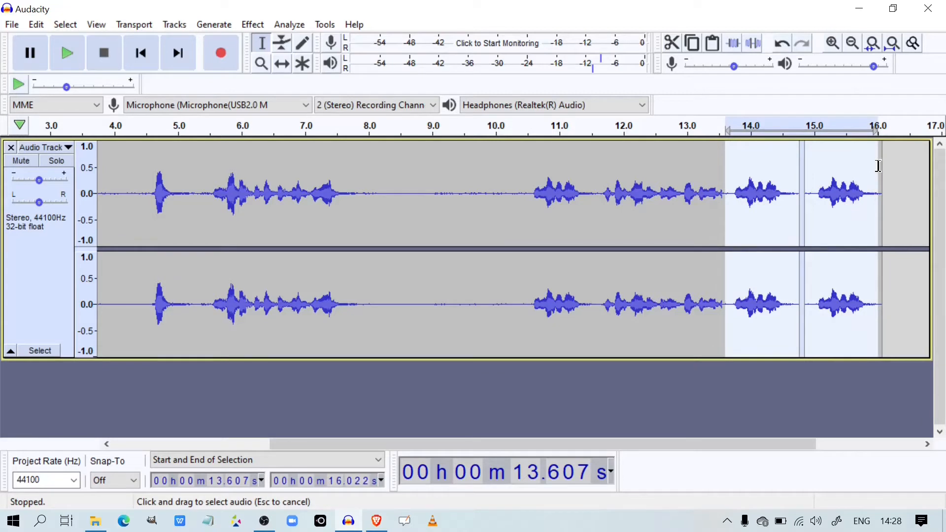
click(671, 43)
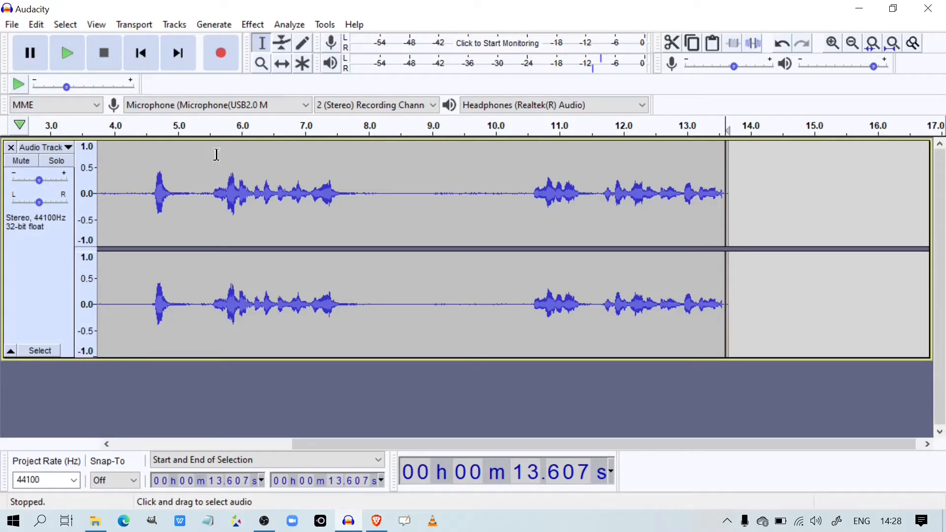
Step: Select the audio from about 5.6 to 7.6 seconds, review the available effects, and clear the selection at about 10.4 seconds
drag(213, 149, 343, 168)
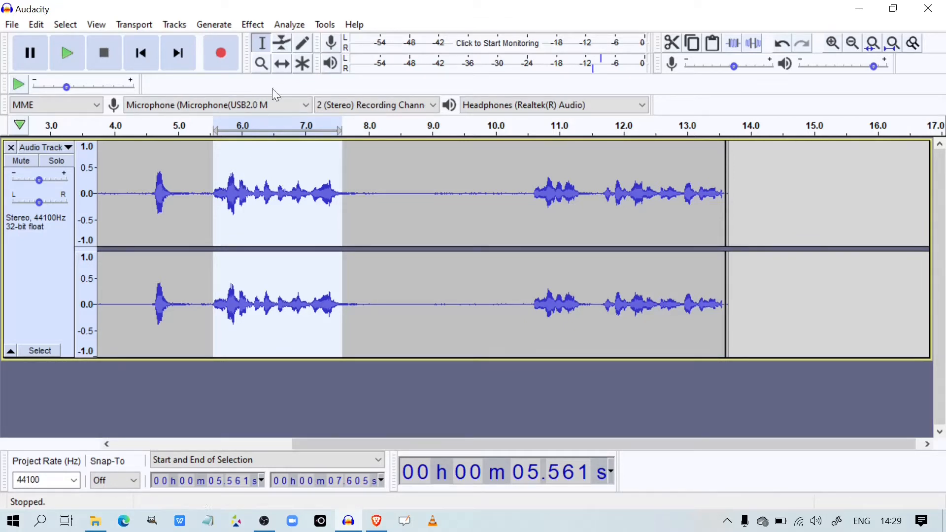
click(256, 25)
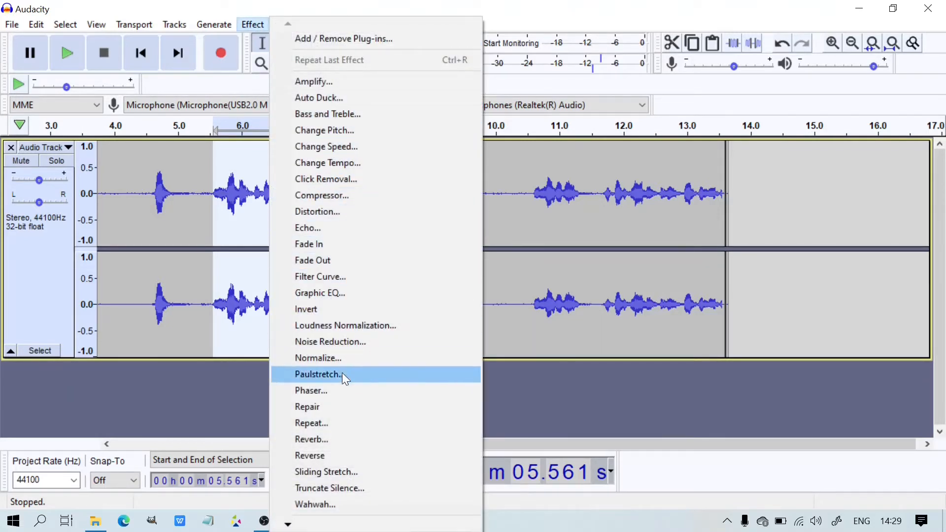
click(524, 264)
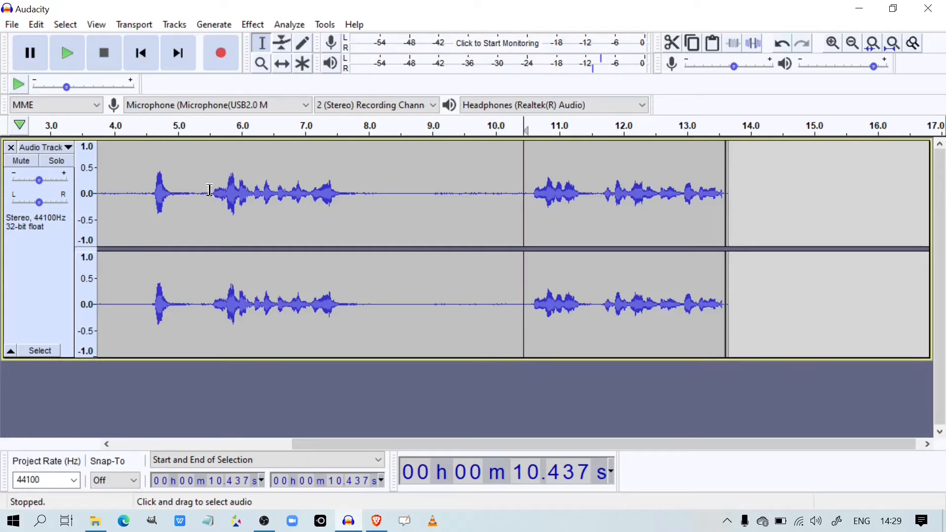
Step: Split the audio from about 5.5 to 7.6 seconds into a new track, inspect it, and undo the split
drag(212, 148, 344, 167)
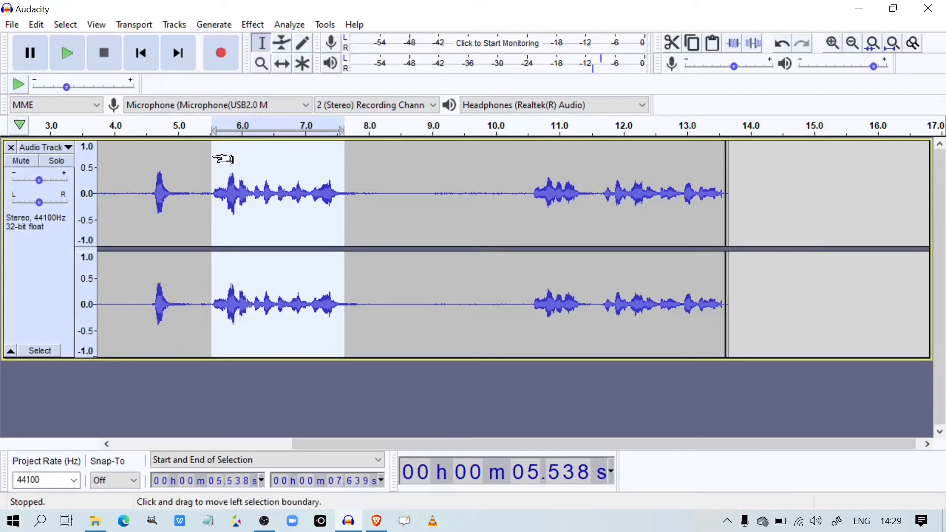
click(36, 27)
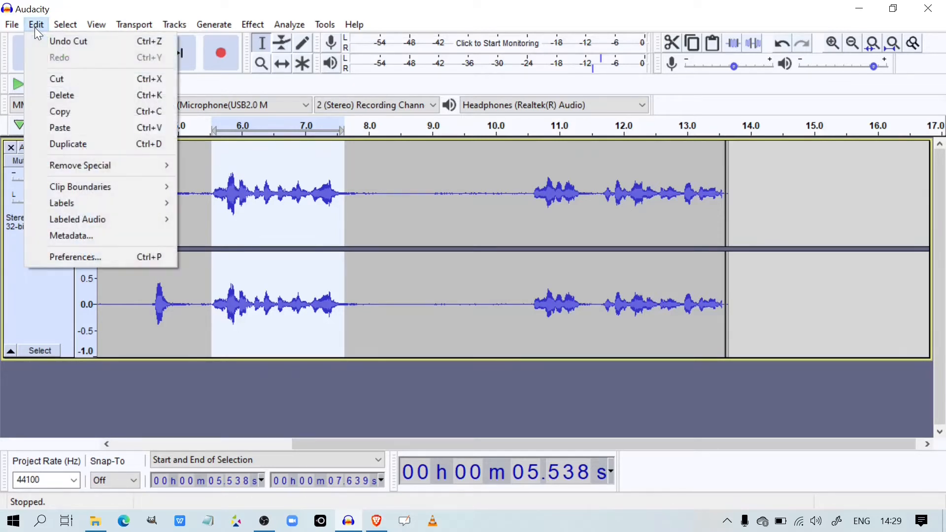
mouse_move(106, 170)
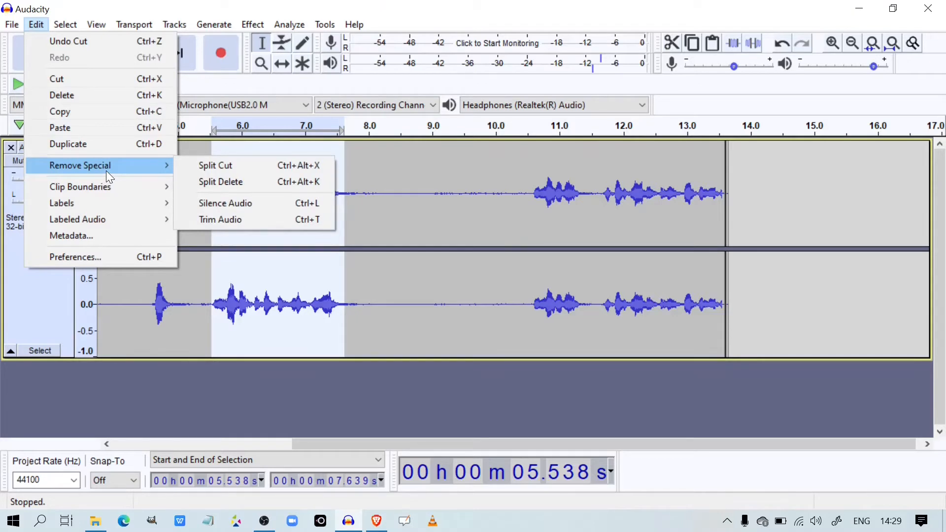
mouse_move(106, 191)
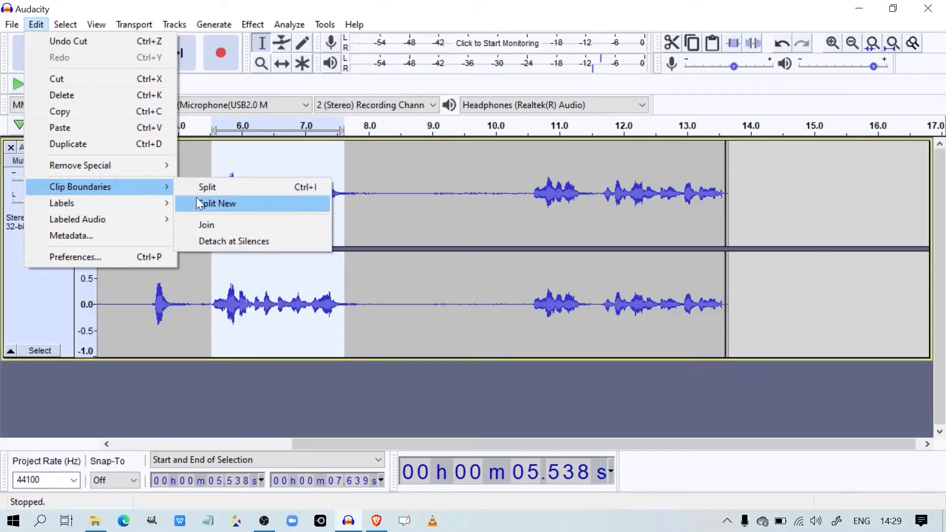
click(214, 202)
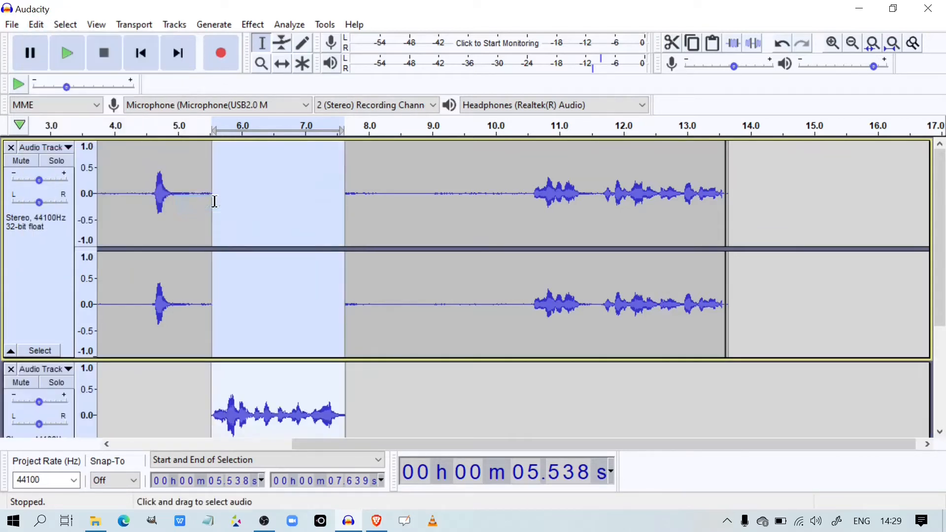
scroll(345, 375, down, 3)
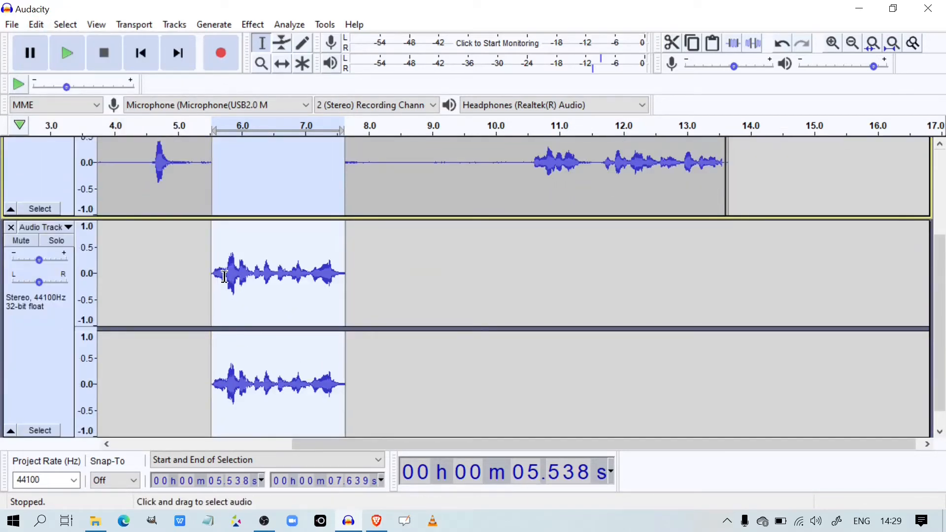
scroll(386, 282, up, 2)
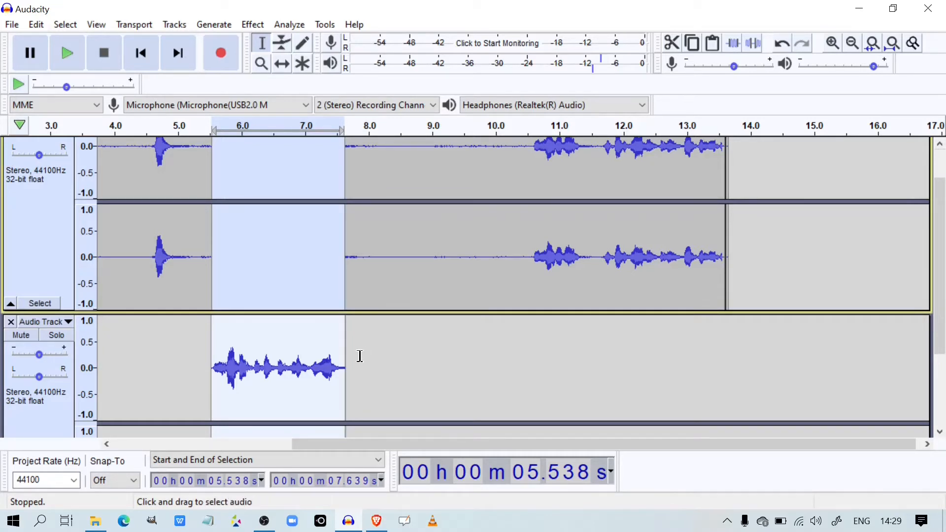
click(781, 43)
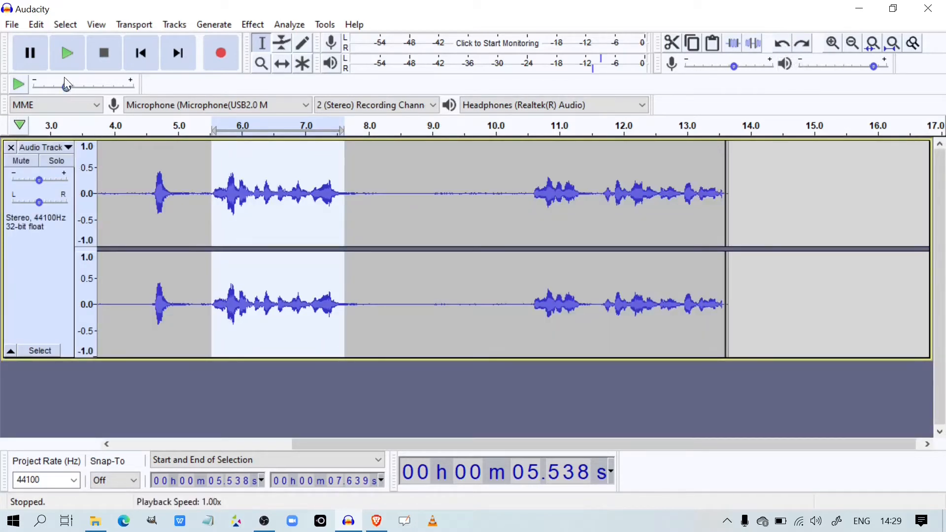
Step: Split the clip at about 5.5 and 7.6 seconds within the same track, and clear the selection
click(36, 25)
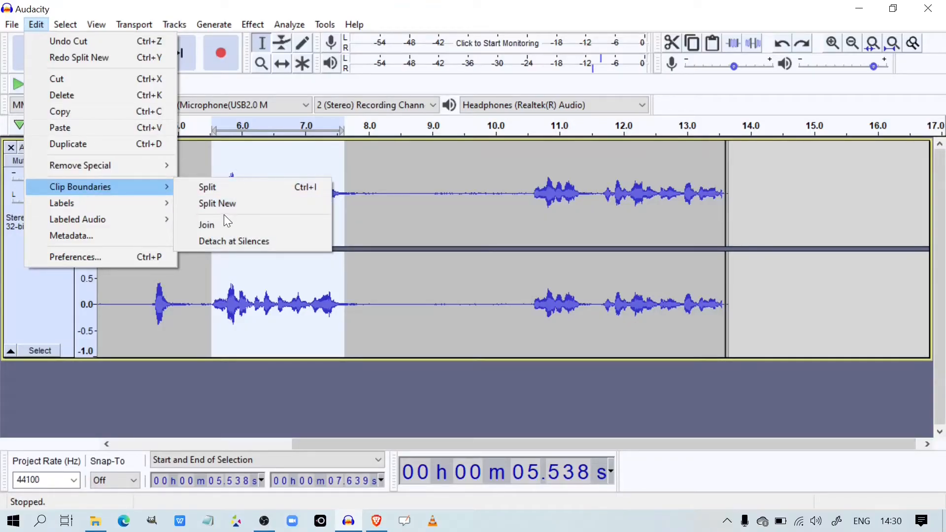
click(220, 191)
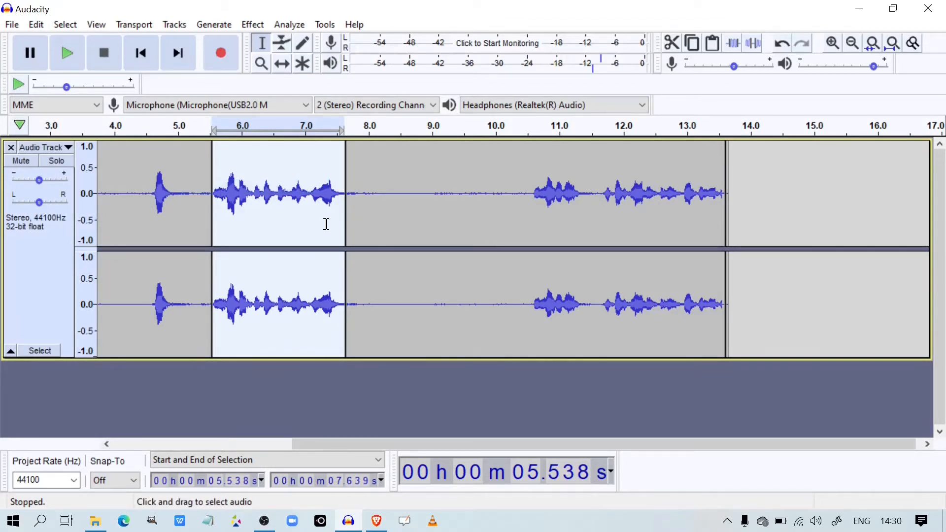
click(503, 231)
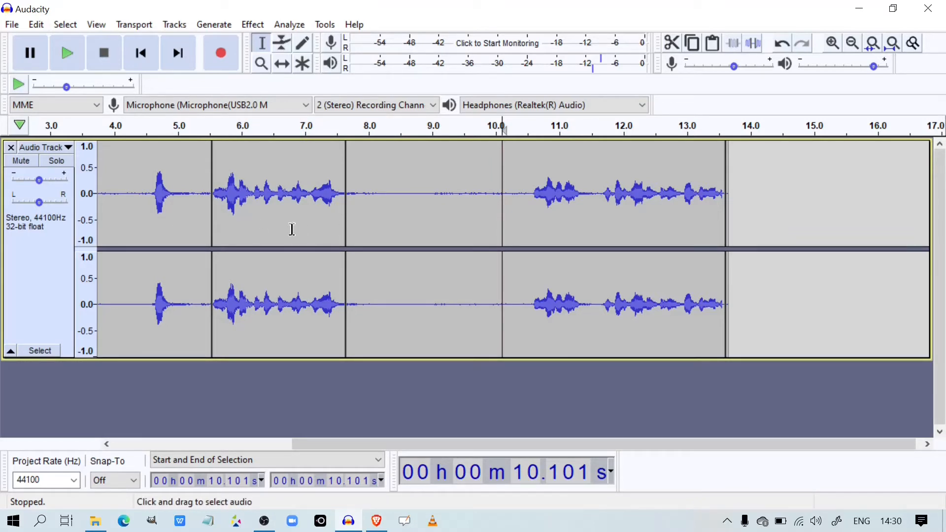
Step: Join the split clips across the range from about 4.9 to 8.7 seconds
drag(171, 217, 413, 242)
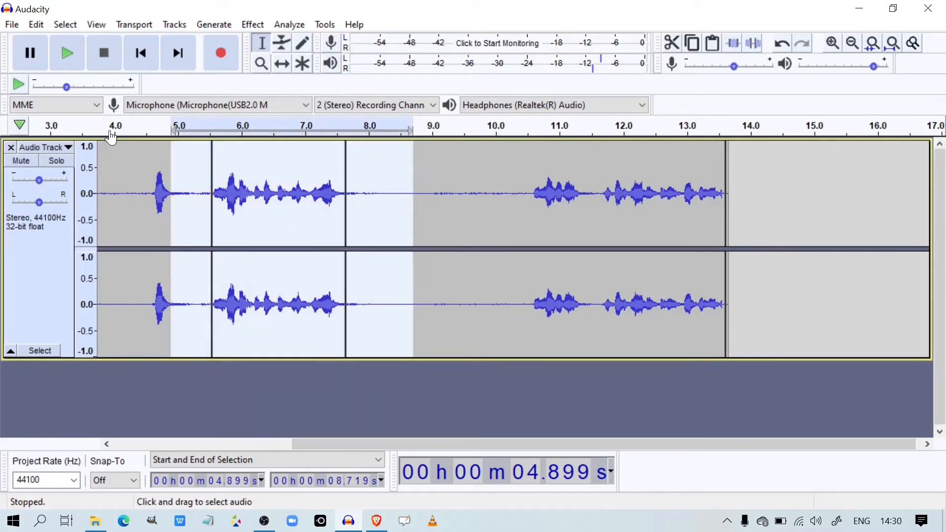
click(35, 25)
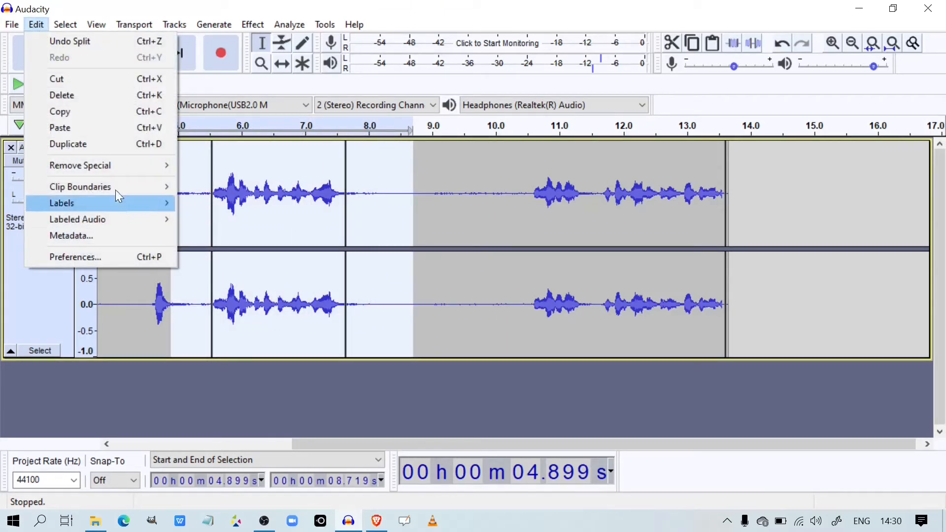
mouse_move(116, 191)
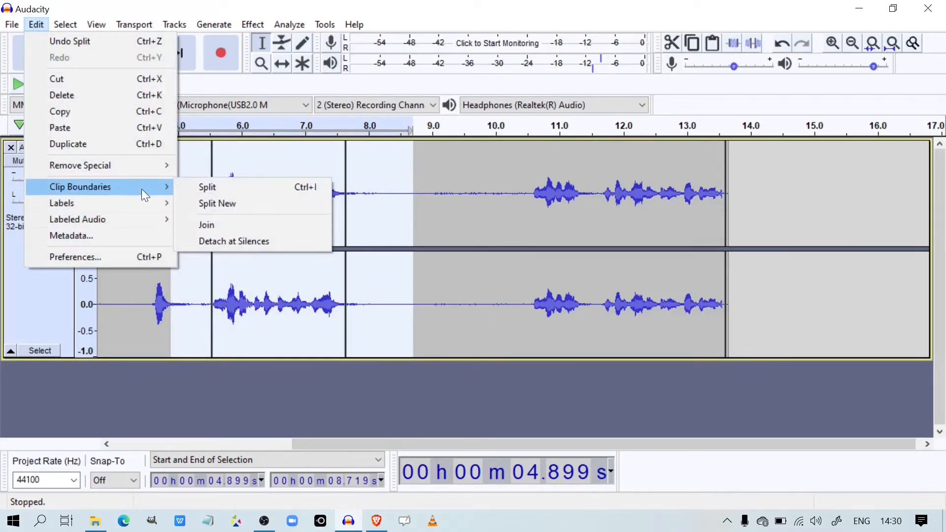
click(209, 229)
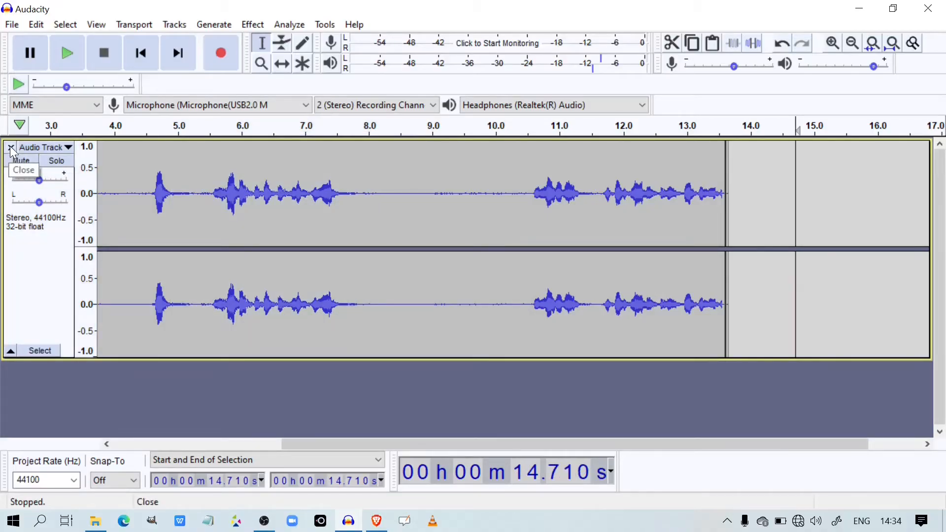
Step: Remove the recorded track and shrink the Audacity window to expose the audio files on the desktop
click(9, 146)
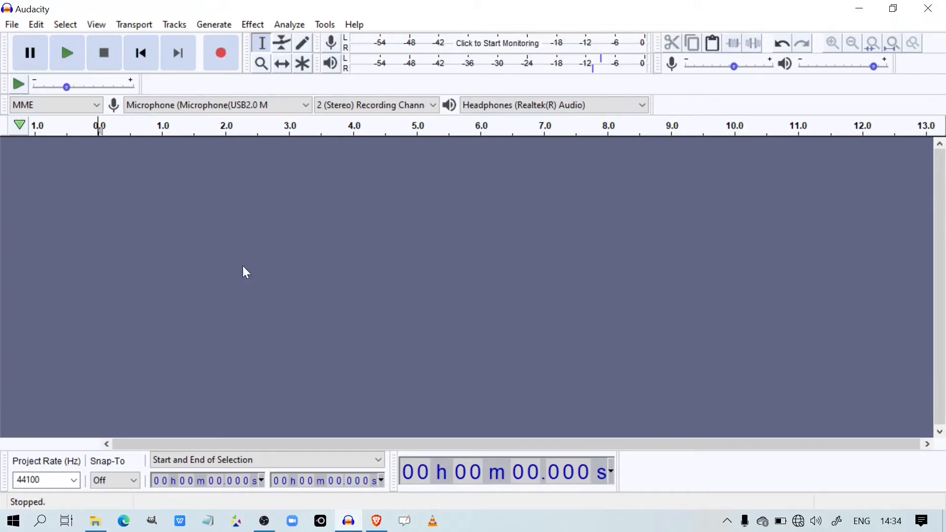
click(887, 11)
click(860, 15)
click(861, 11)
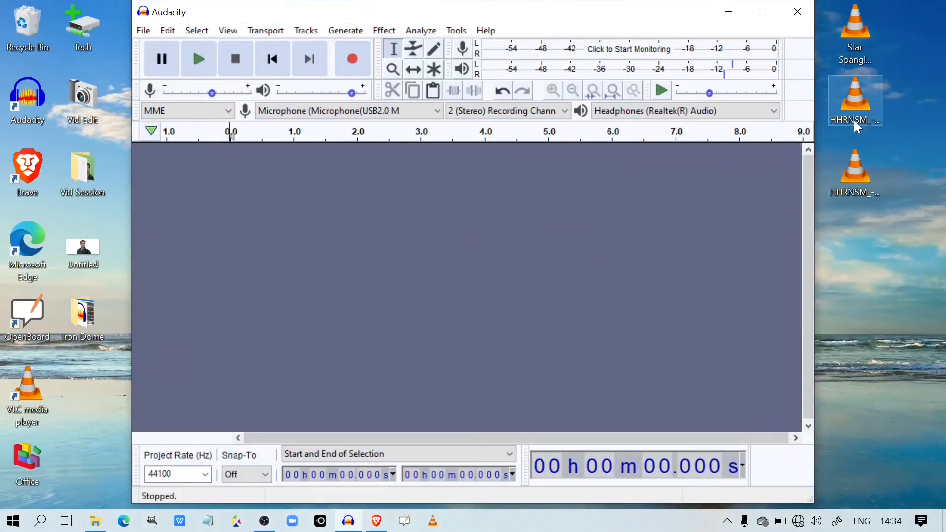
Step: Add the two HHRNSM Amrit Droplets audio files from the desktop as separate tracks, and remove both tracks
drag(860, 117, 205, 240)
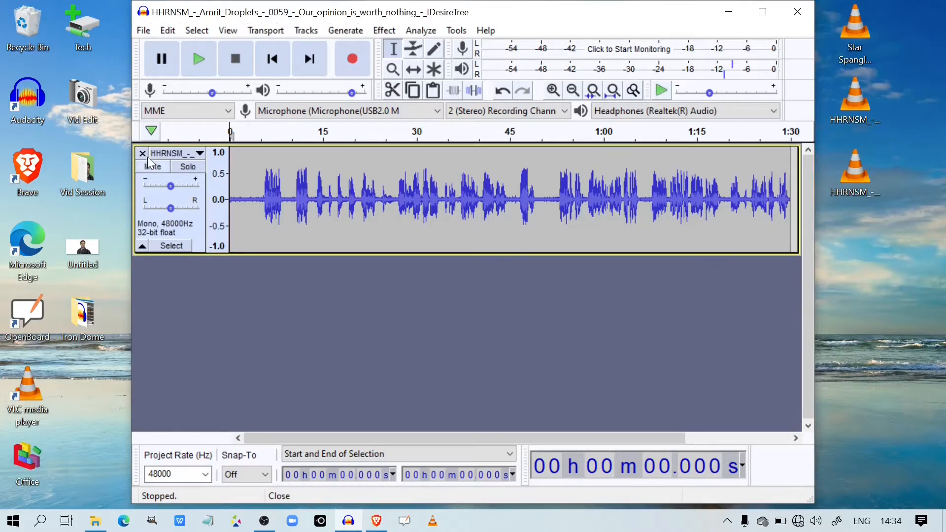
drag(861, 179, 198, 303)
click(763, 12)
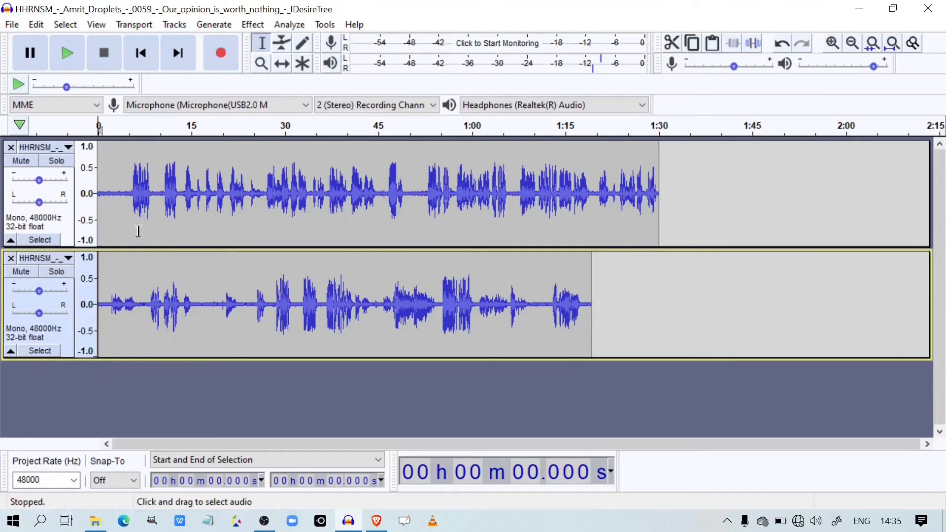
click(11, 149)
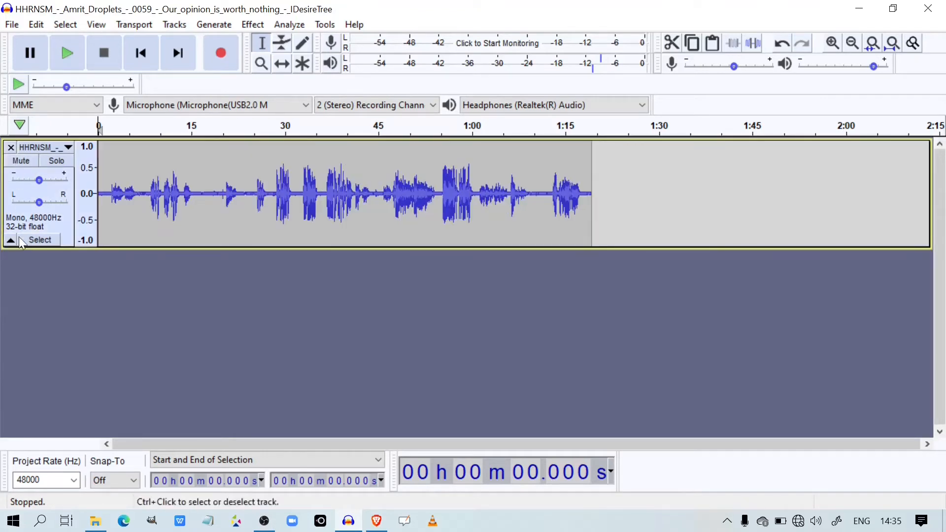
click(14, 149)
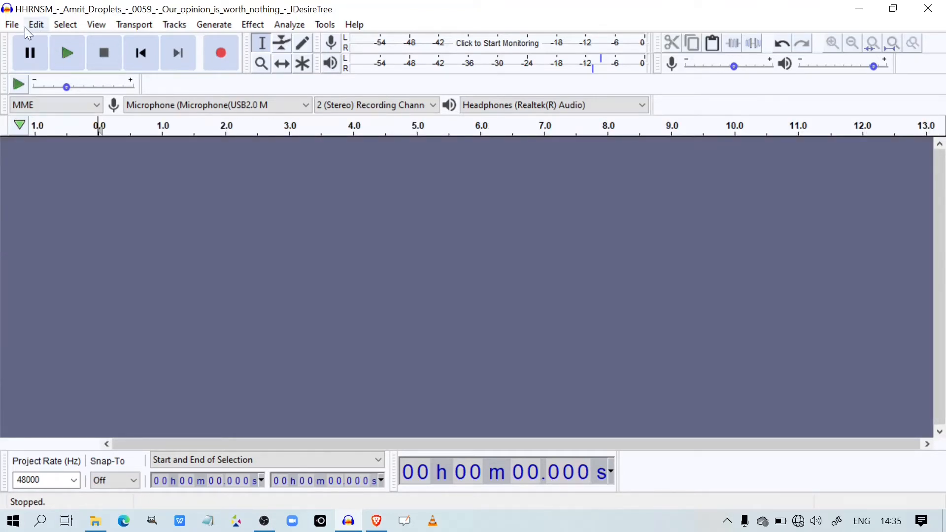
Step: Import the desktop audio file HHRNSM_-_Amrit_Droplets_-_0099_-_Love_is_realisation_of_knowledge_-_IDesireTree
click(10, 23)
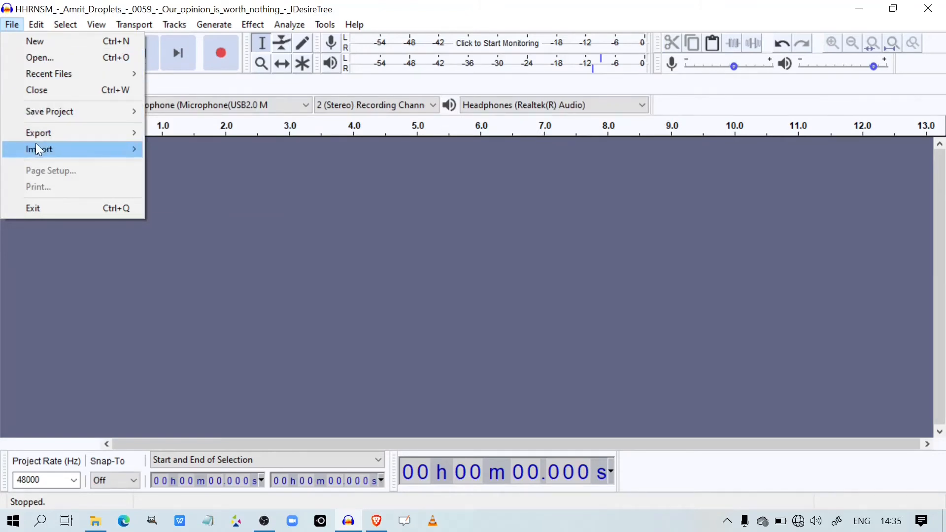
mouse_move(38, 151)
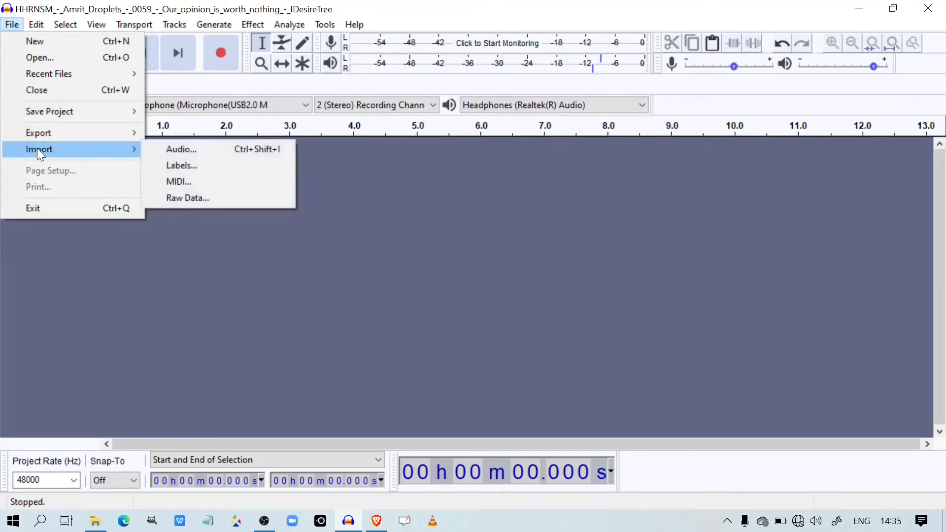
click(192, 150)
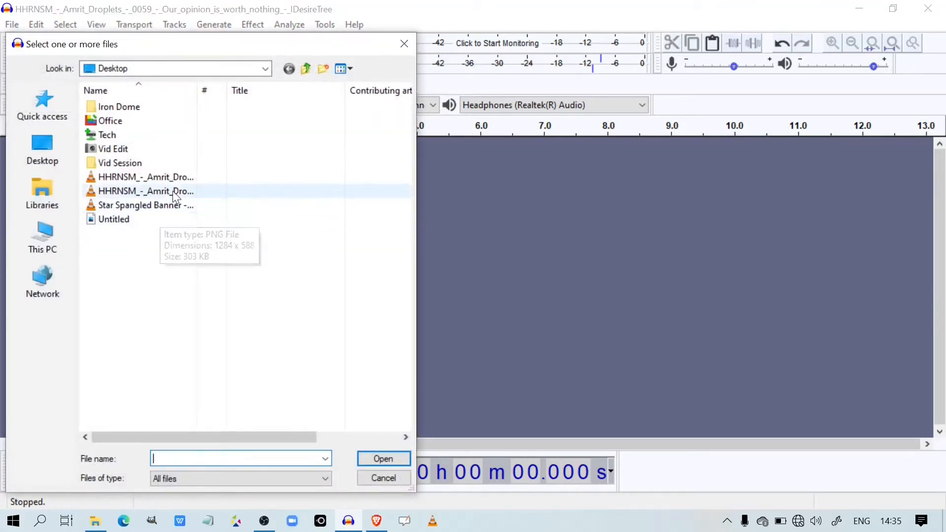
drag(198, 94, 306, 95)
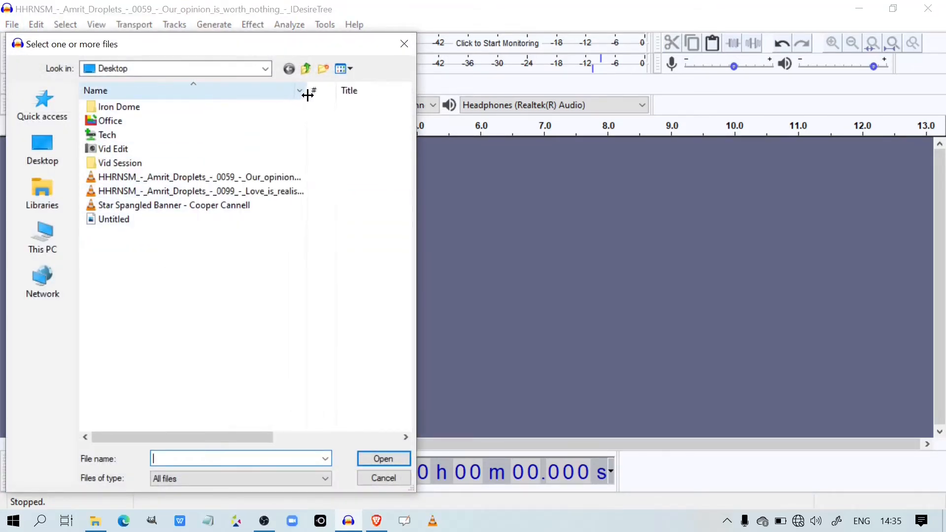
click(230, 191)
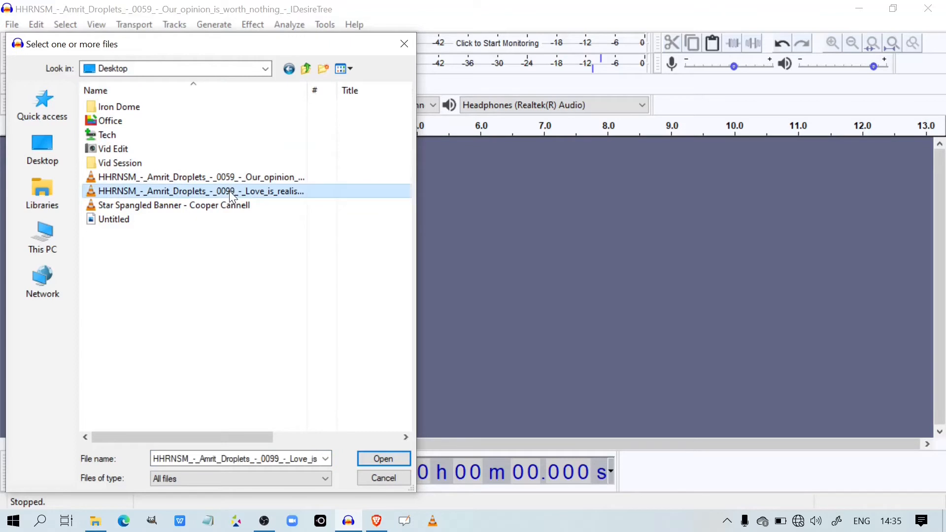
click(372, 461)
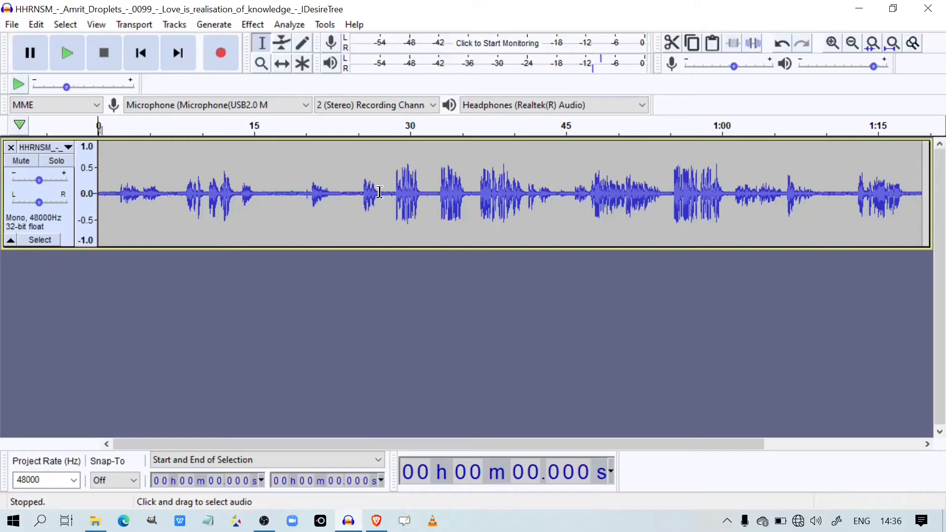
Step: Play a few seconds of the imported track from about 27.2 seconds and stop playback
click(383, 149)
key(space)
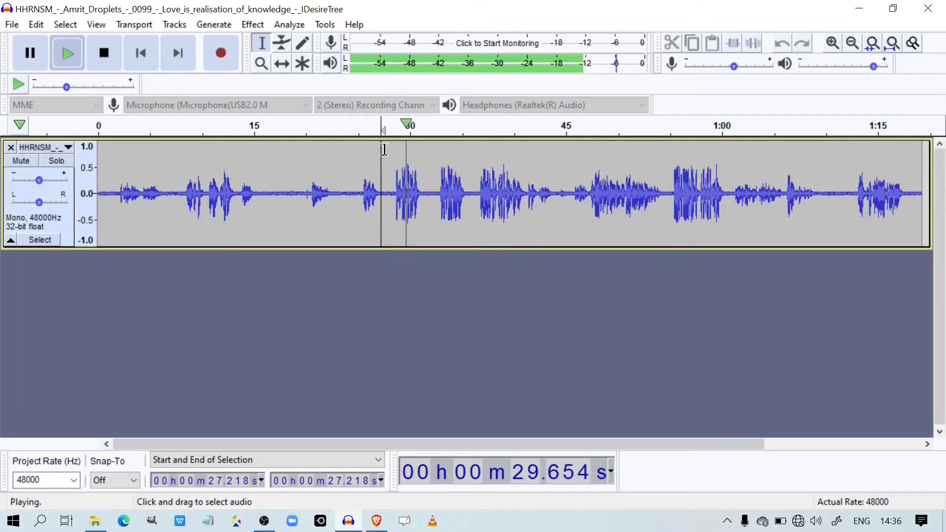
key(space)
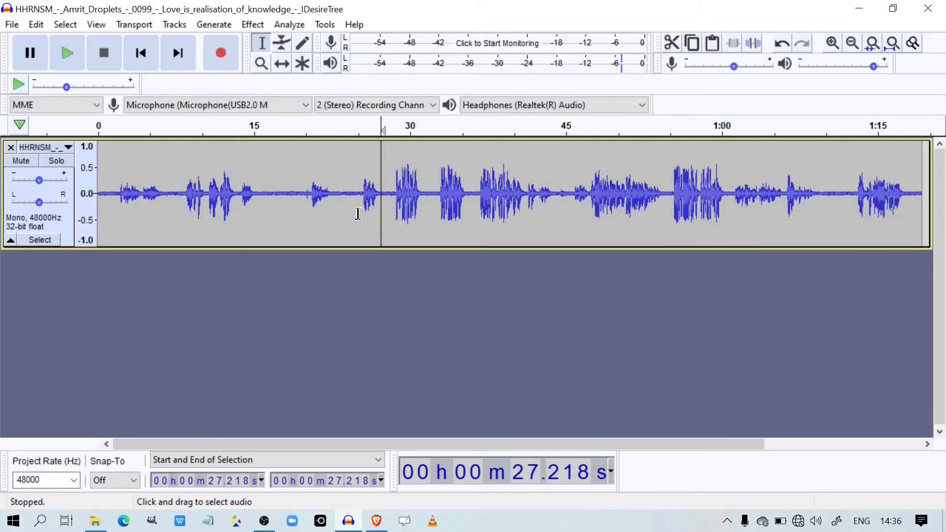
Step: Shift the clip about 28 seconds earlier past the track's start, preview it from about 0.4 seconds, and undo the shift
click(281, 64)
drag(455, 215, 169, 212)
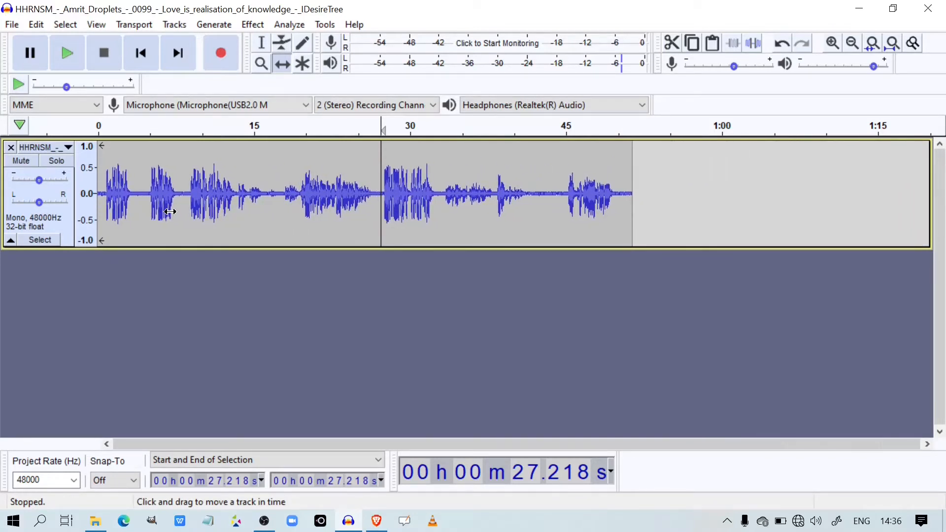
click(261, 43)
click(103, 143)
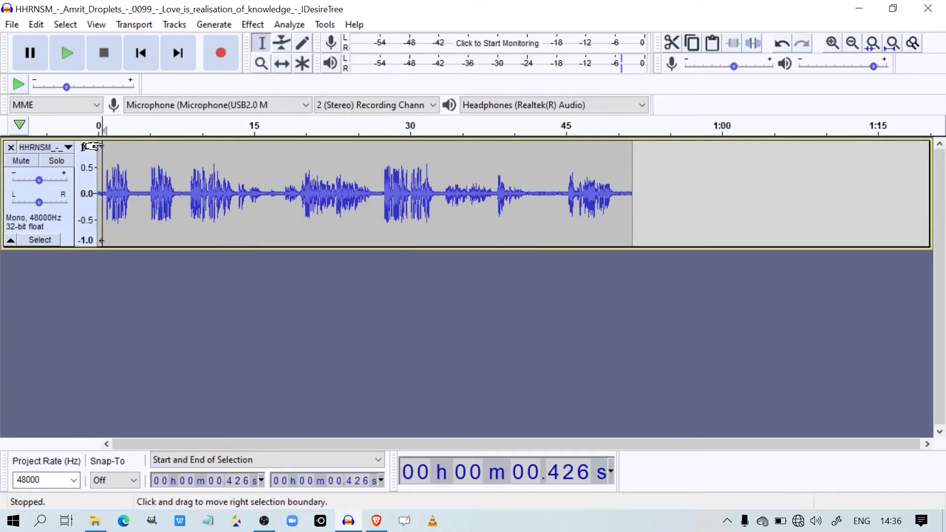
key(space)
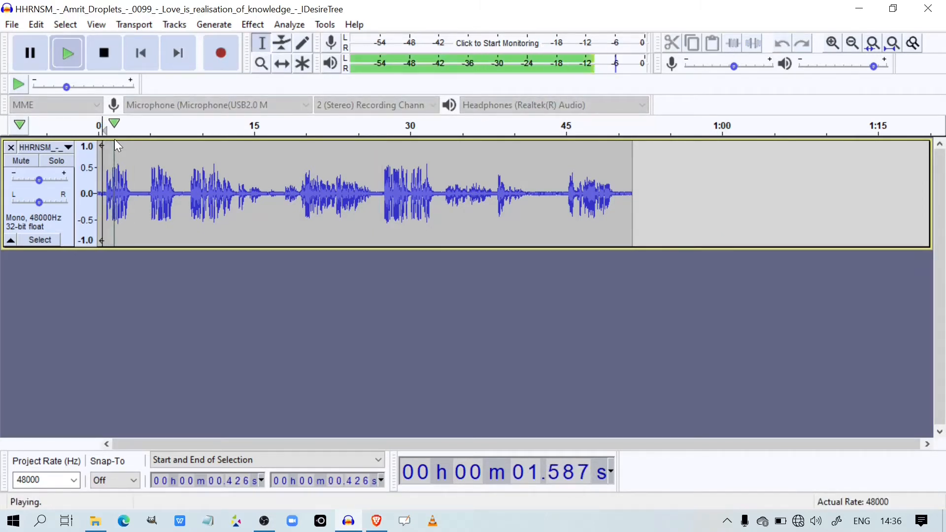
key(space)
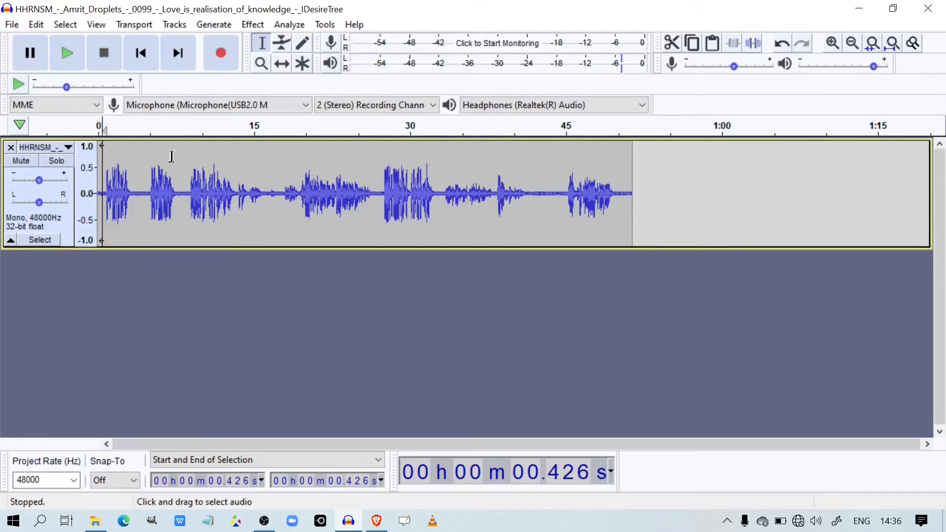
click(790, 42)
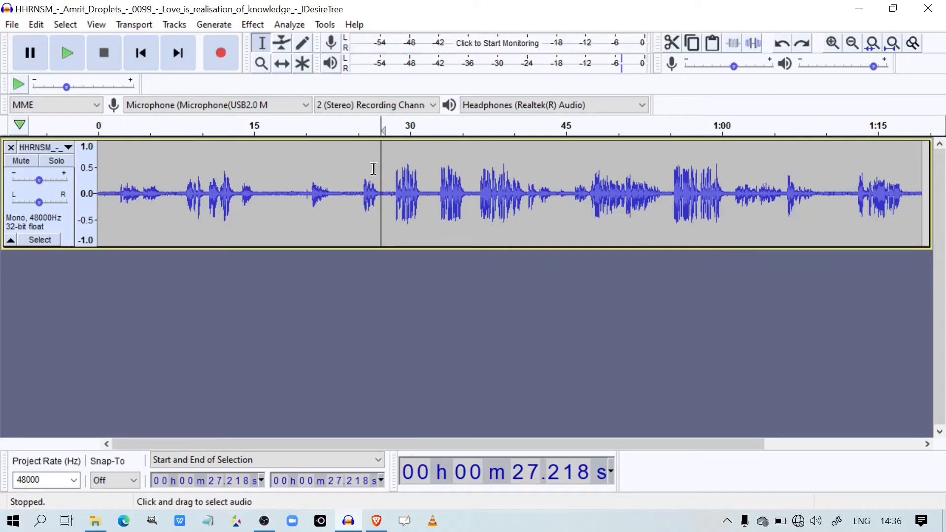
Step: Cut the first 27.2 seconds of the imported track and preview the trimmed audio from about 5 seconds
drag(367, 183, 97, 180)
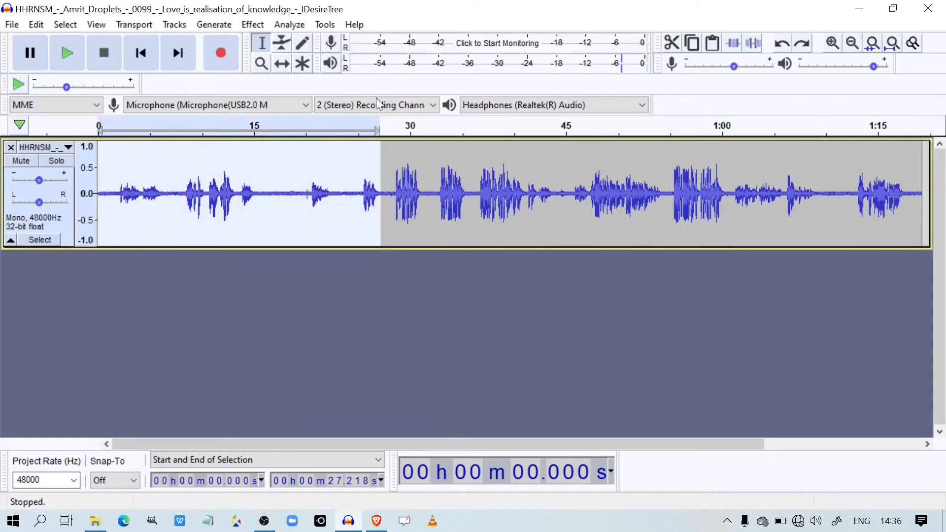
click(671, 43)
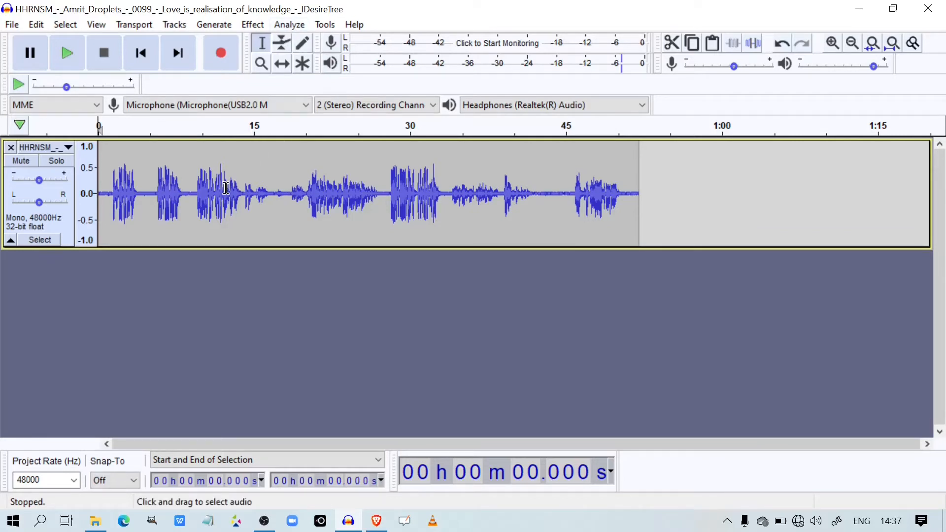
click(150, 143)
key(space)
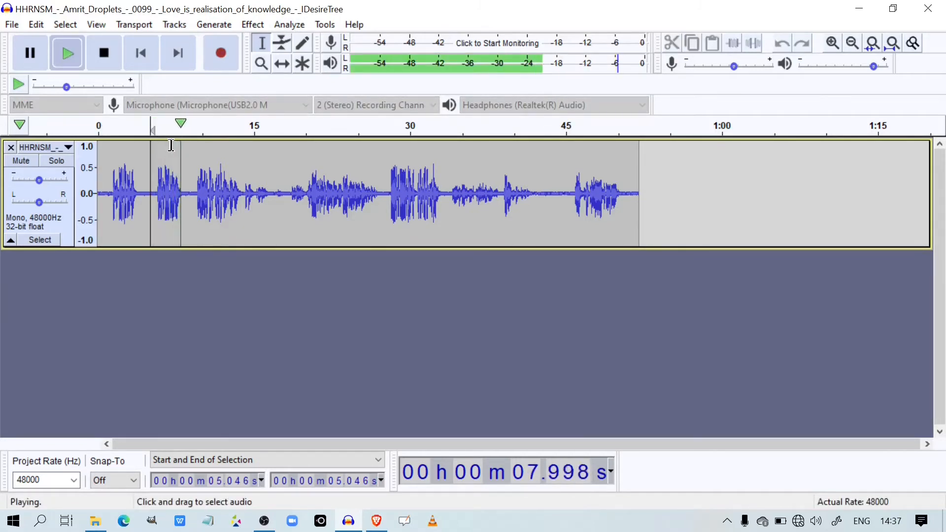
key(space)
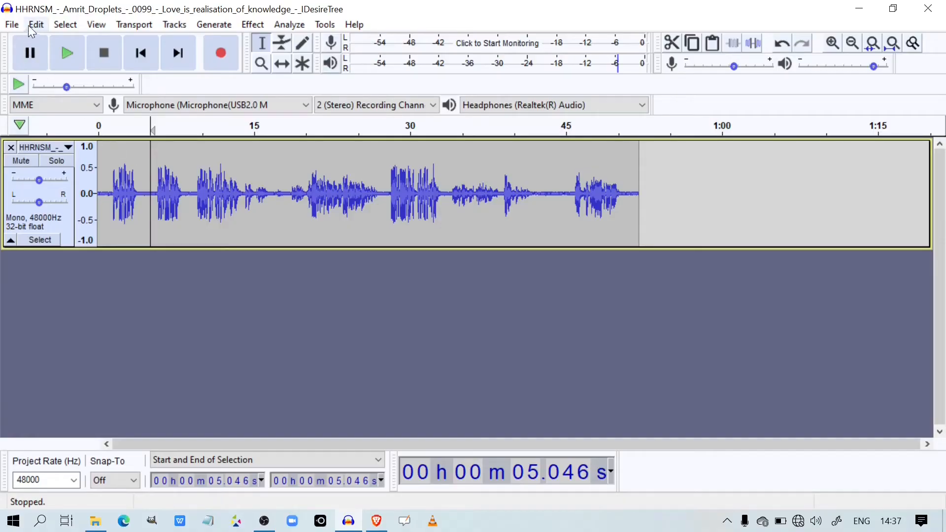
Step: Add a label reading "Level one" over the audio from about 5.1 to 8.8 seconds
click(31, 25)
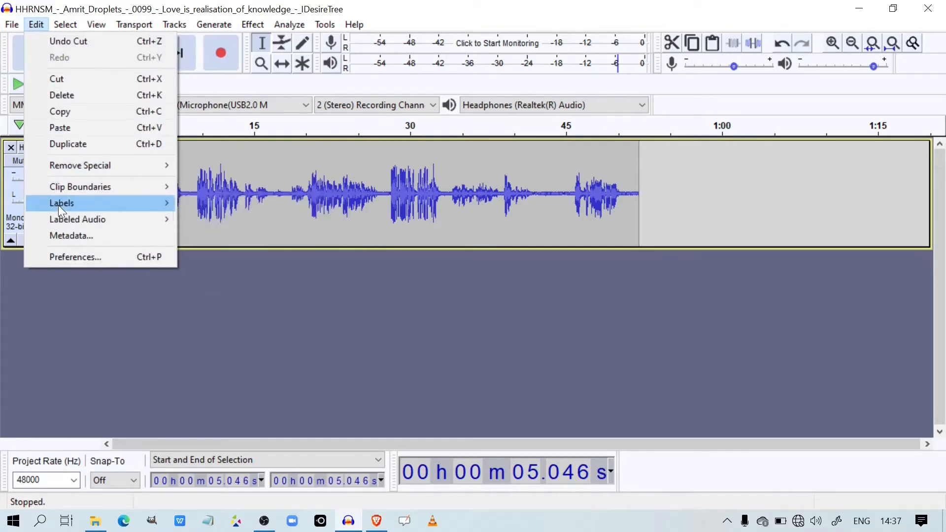
mouse_move(59, 205)
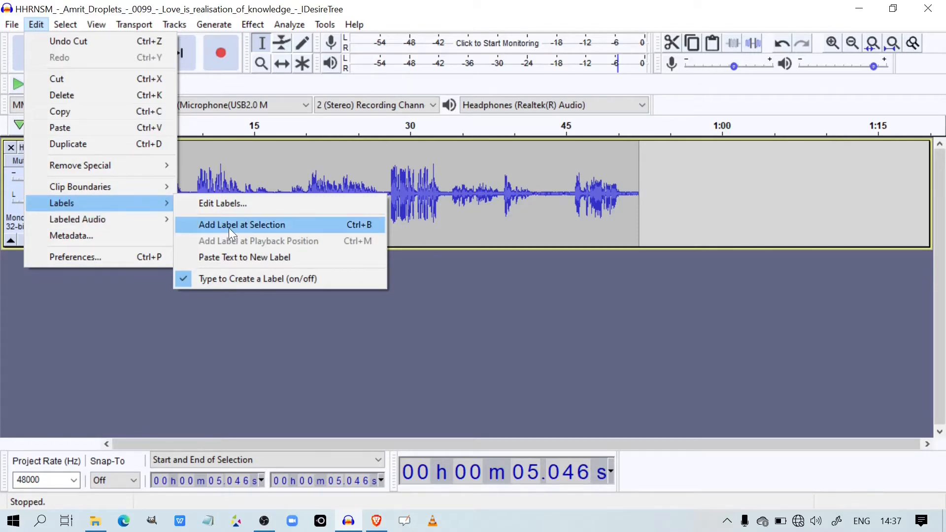
click(248, 161)
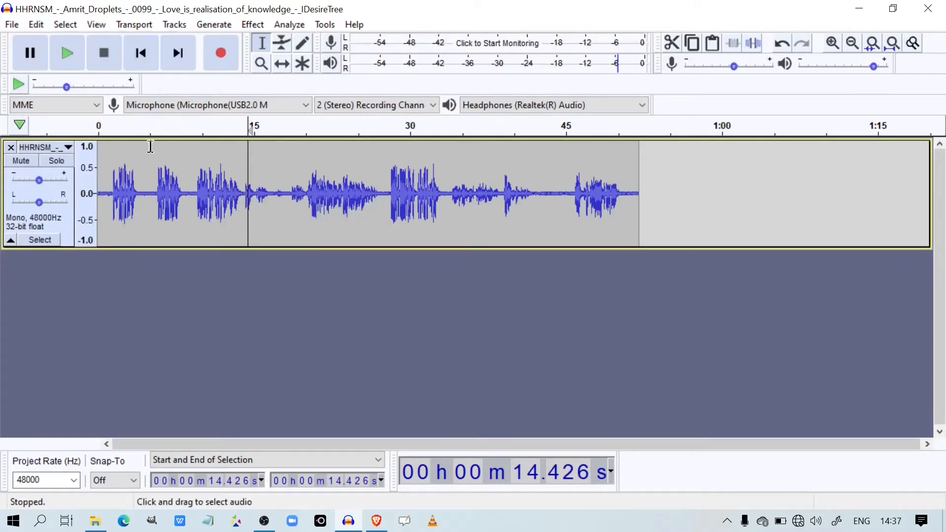
drag(151, 148, 187, 154)
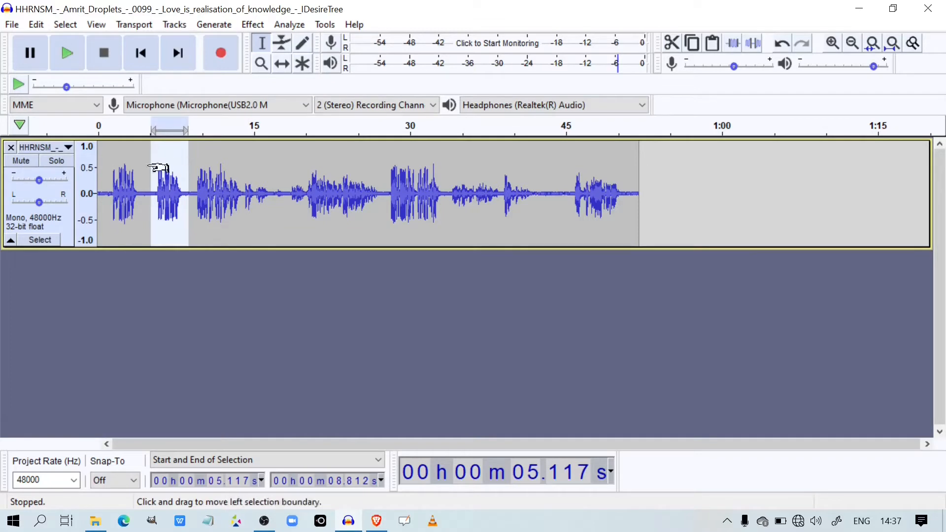
click(35, 26)
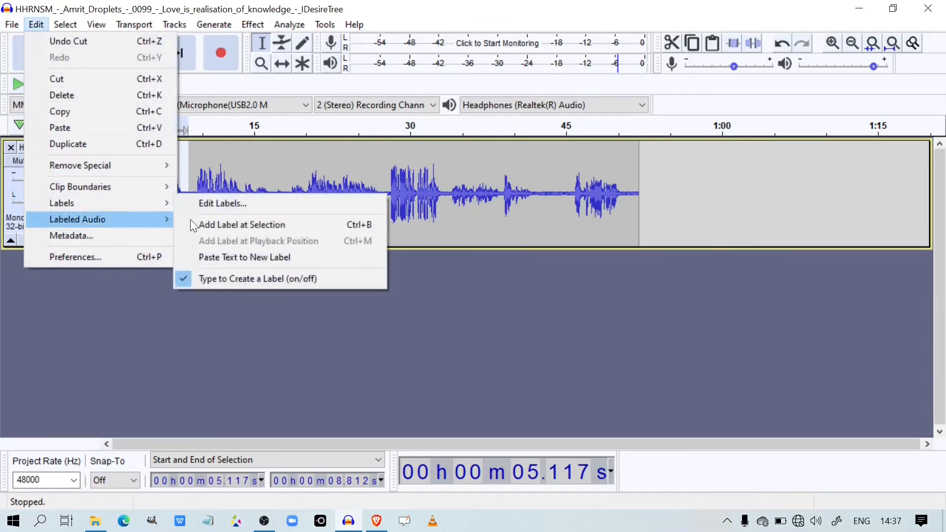
click(212, 224)
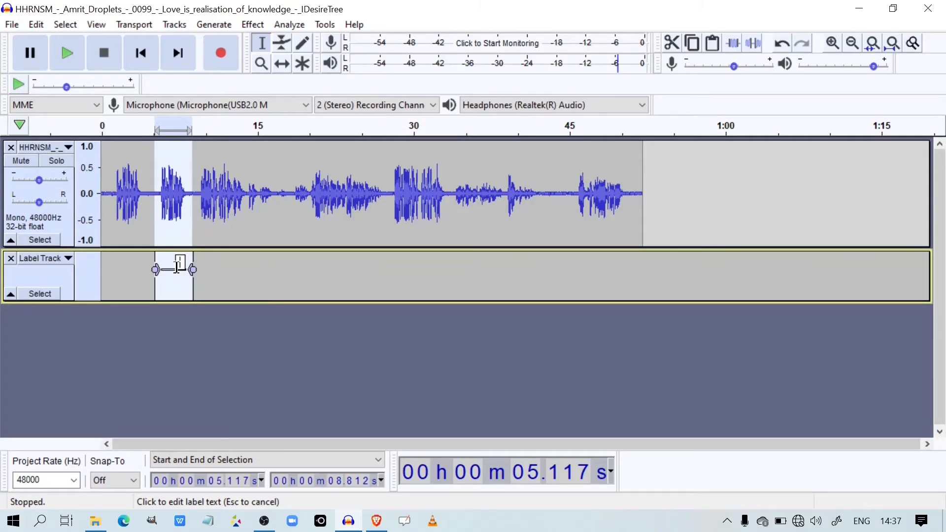
text(Love)
text(l)
text( one)
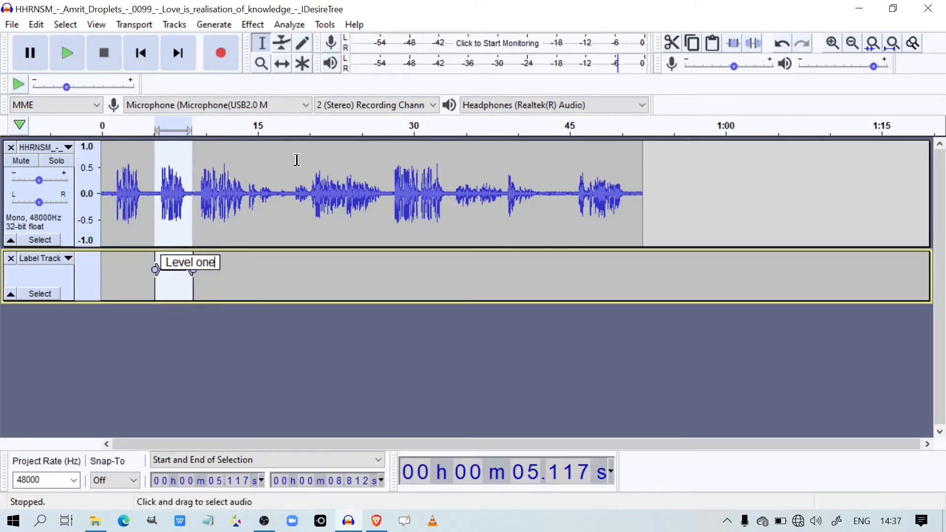
Step: Add a label reading "Second Part" over the audio from about 18.8 to 27.9 seconds
drag(297, 150, 391, 150)
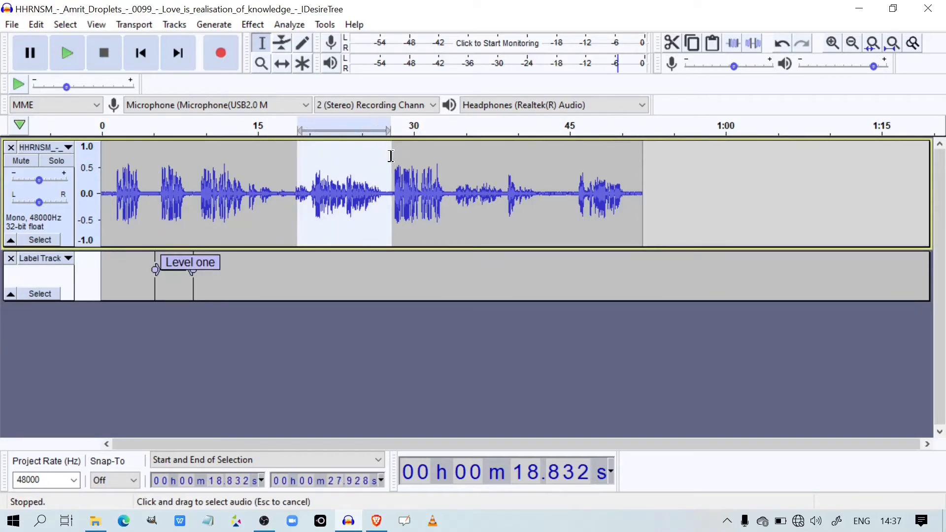
click(36, 24)
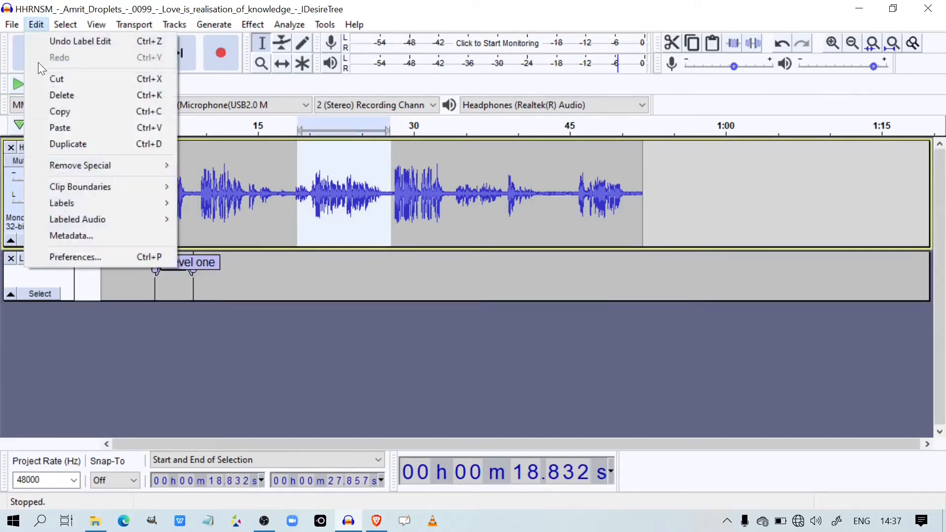
mouse_move(48, 201)
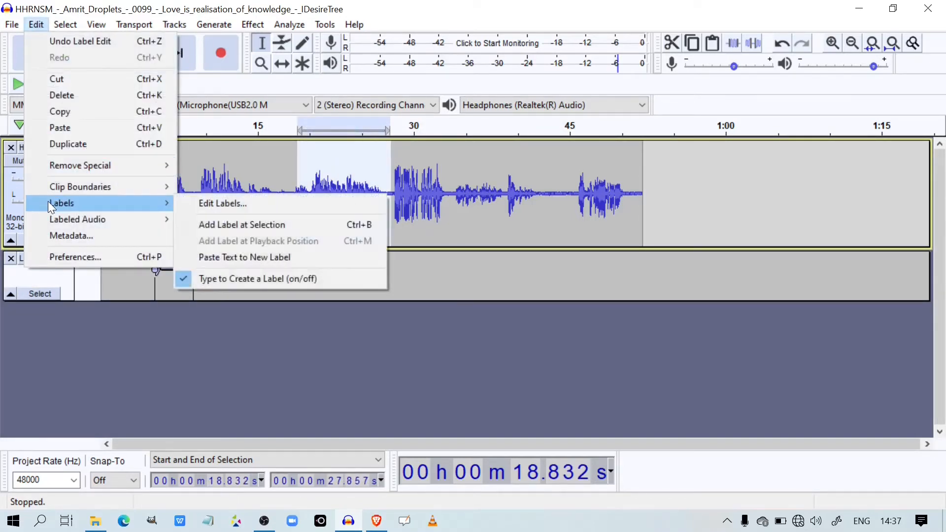
click(244, 226)
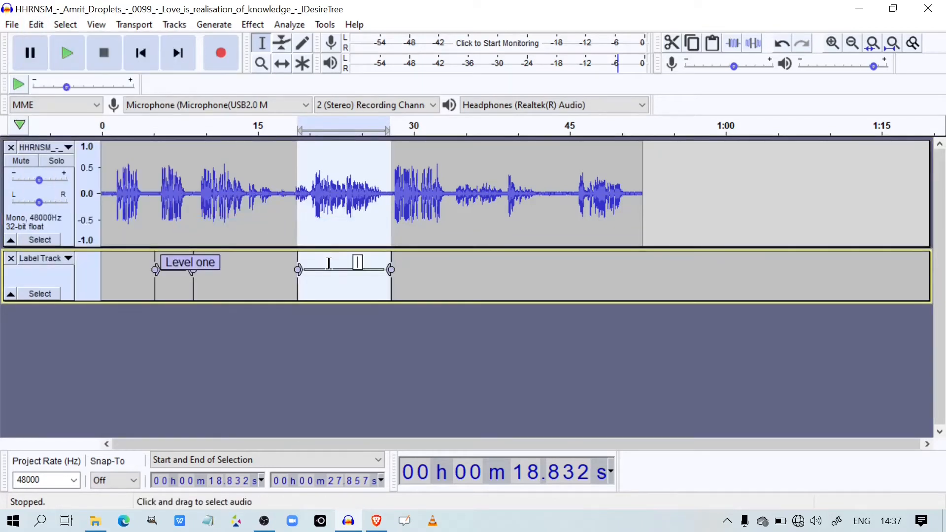
text(Second)
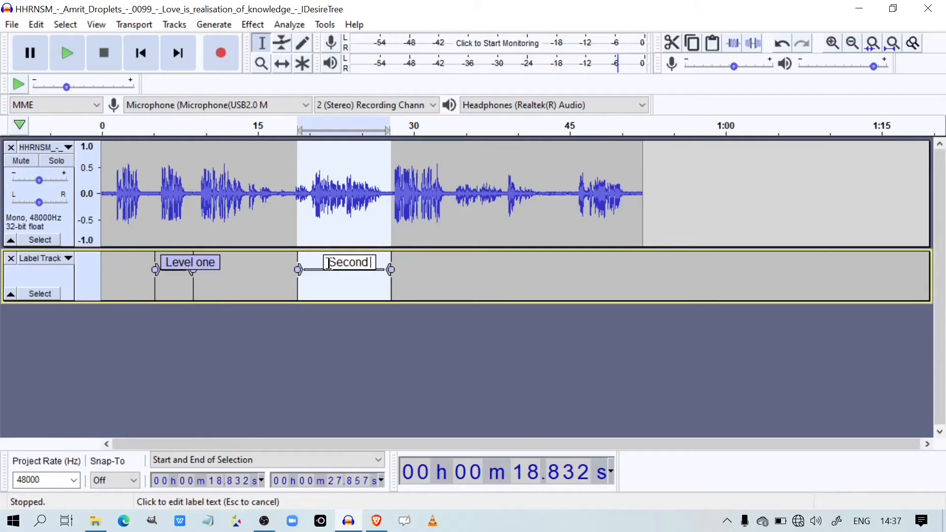
text( Part)
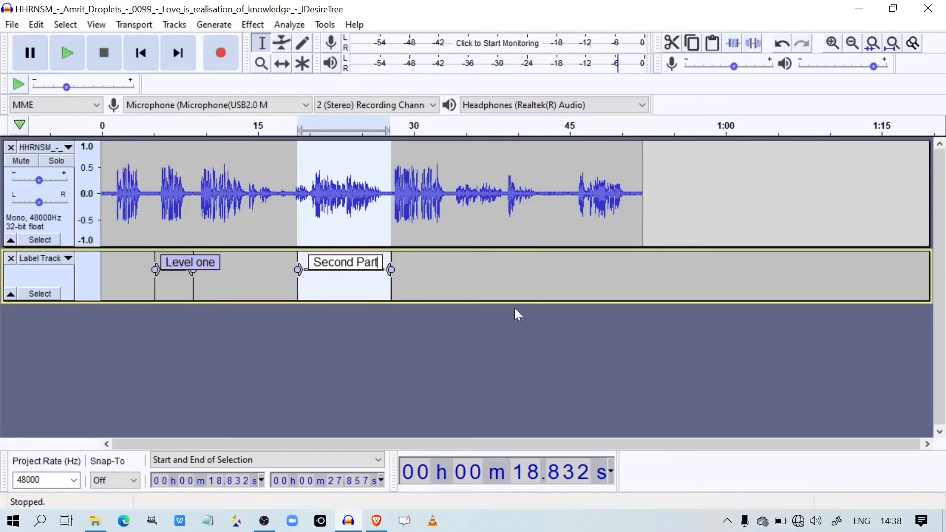
Step: Select the labelled ranges one after the other using the Level one and Second Part labels
click(496, 295)
click(178, 237)
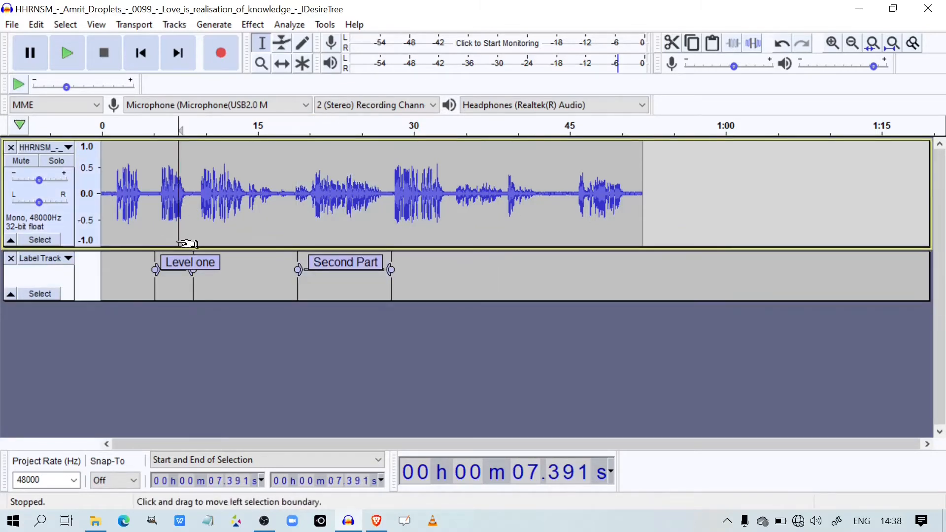
click(172, 262)
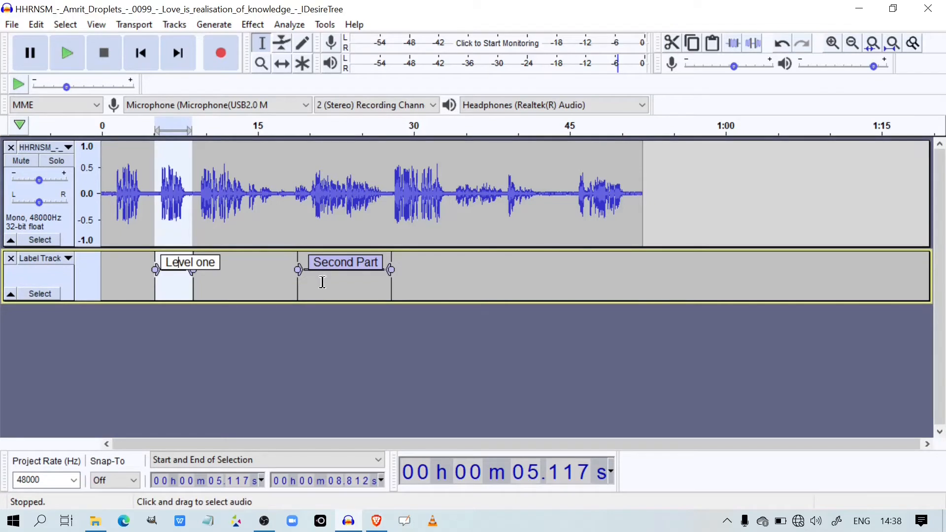
click(329, 262)
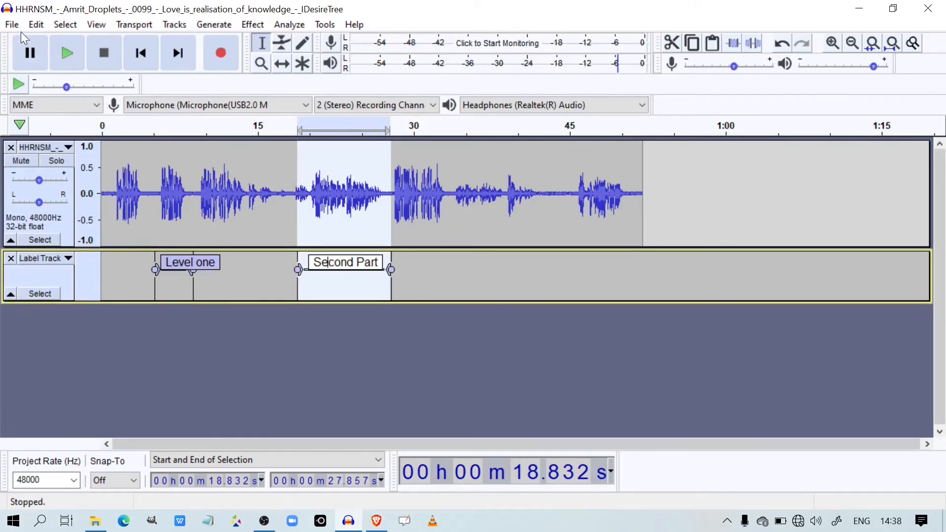
Step: Add a new stereo track and paste a copy of the Second Part audio into it at 18.8 seconds
click(173, 24)
mouse_move(223, 43)
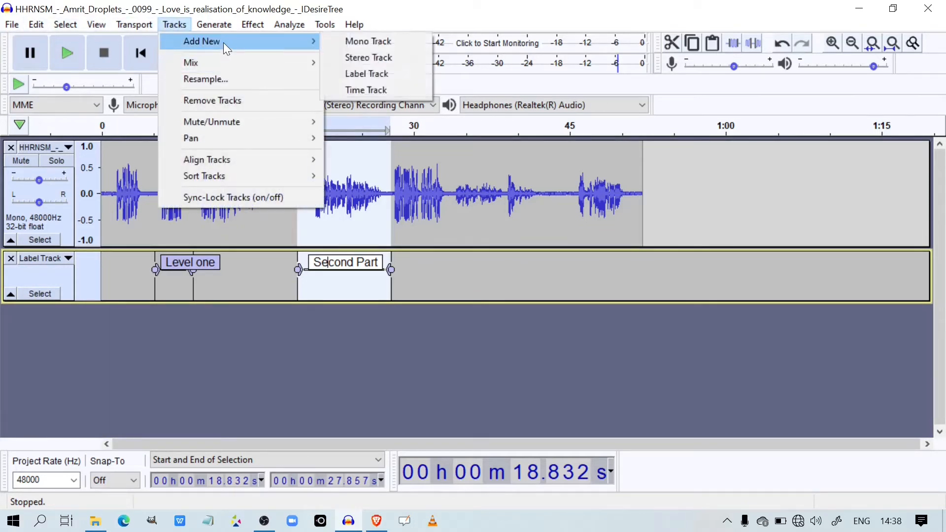
click(361, 56)
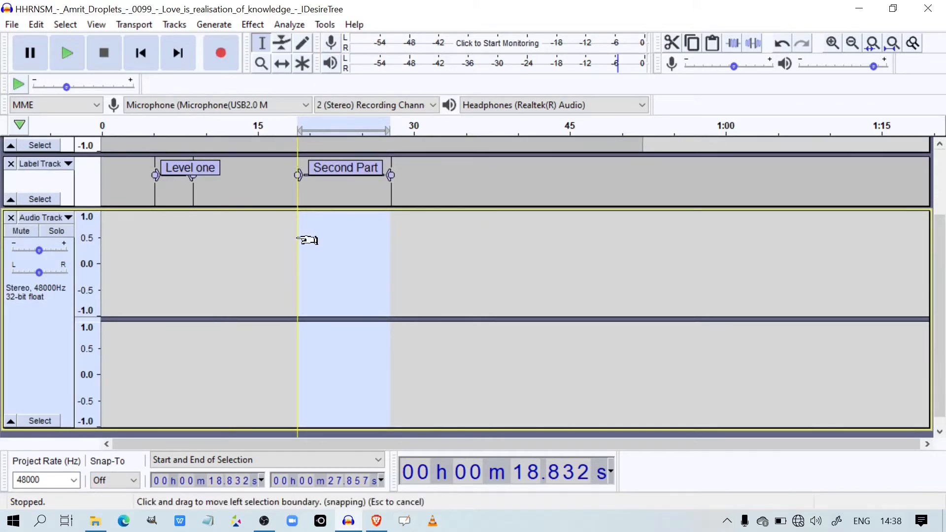
key(ctrl+v)
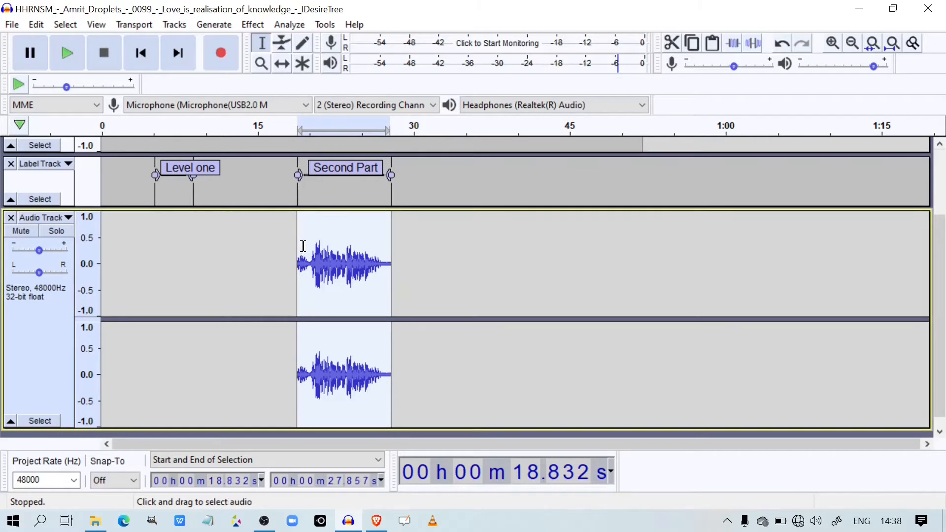
mouse_move(308, 247)
mouse_down()
mouse_move(384, 252)
mouse_move(290, 249)
mouse_up()
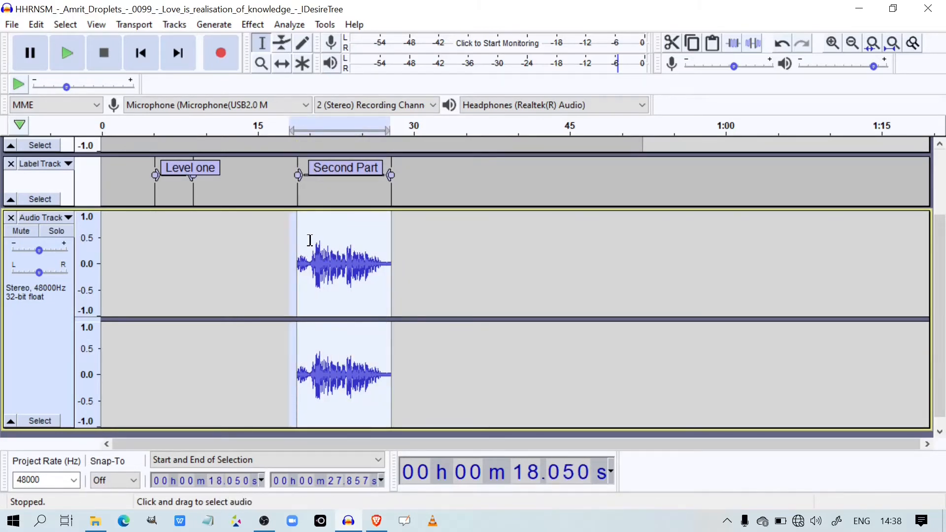
Step: Play both audio tracks together from about 19.8 seconds and pause playback after a few seconds
click(308, 234)
scroll(421, 258, up, 3)
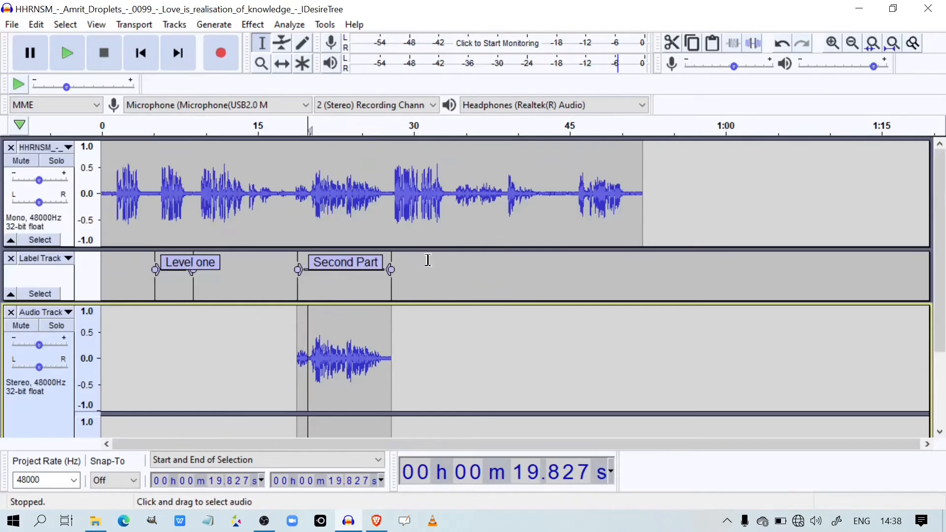
scroll(396, 330, down, 3)
scroll(315, 287, up, 3)
scroll(399, 330, down, 3)
scroll(301, 290, up, 3)
click(67, 55)
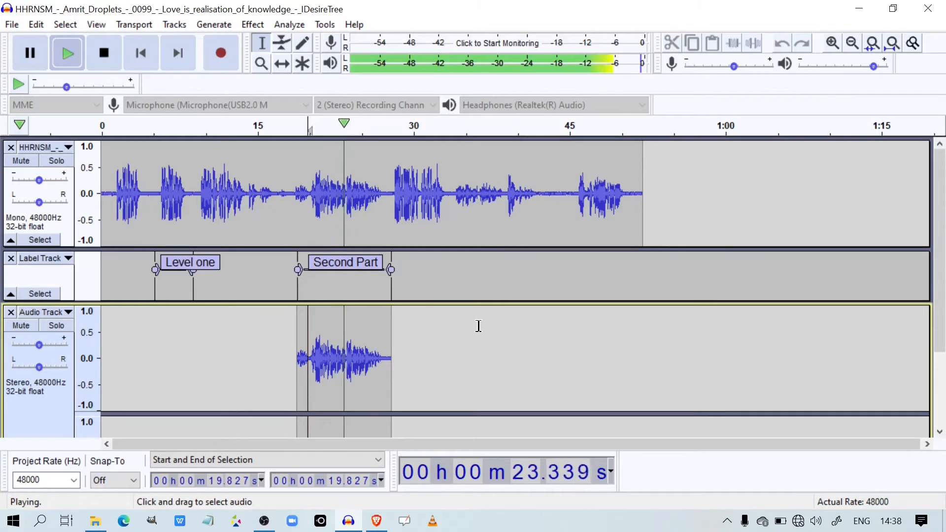
click(31, 52)
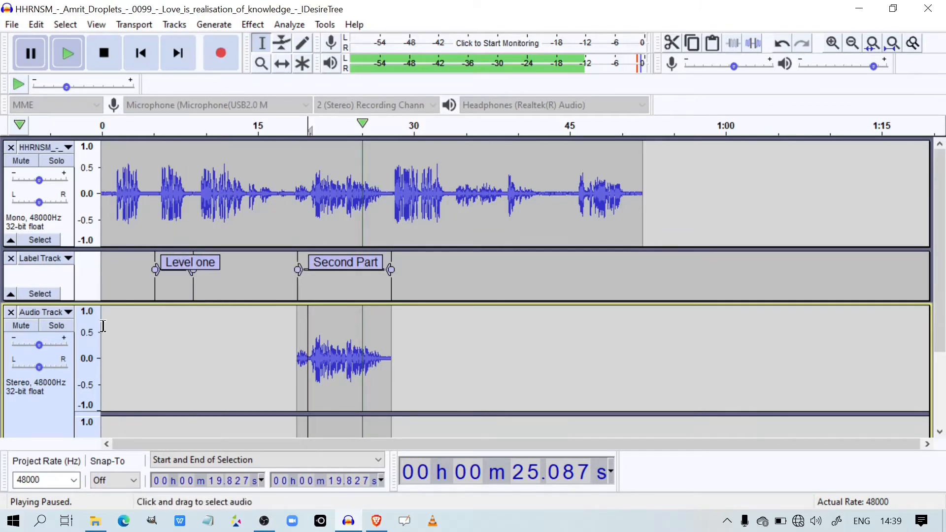
Step: Solo the new stereo track, resume playback to hear it alone, and pause again
scroll(163, 326, down, 1)
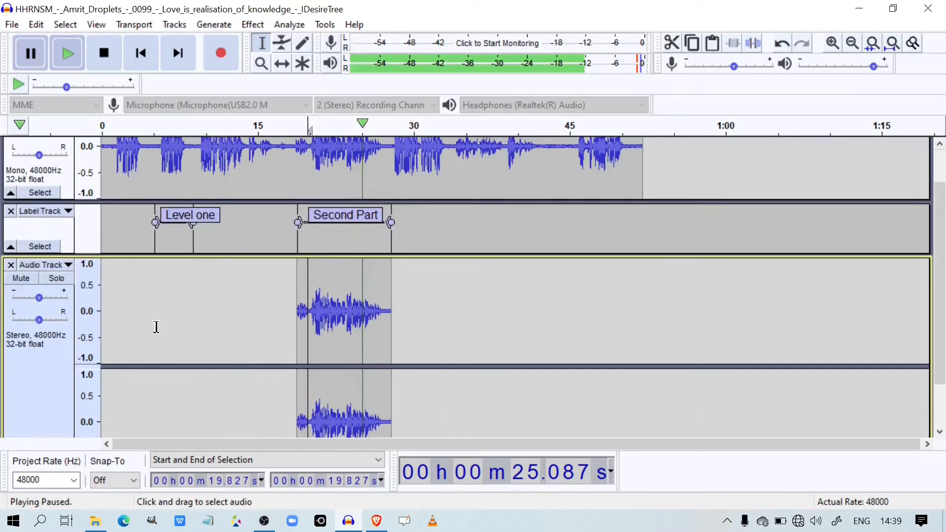
click(56, 282)
scroll(52, 277, down, 1)
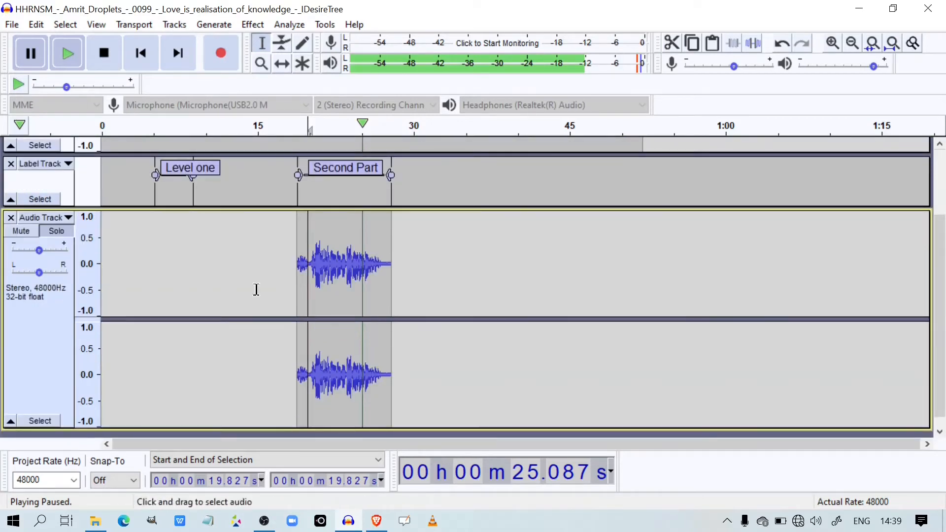
scroll(298, 238, up, 2)
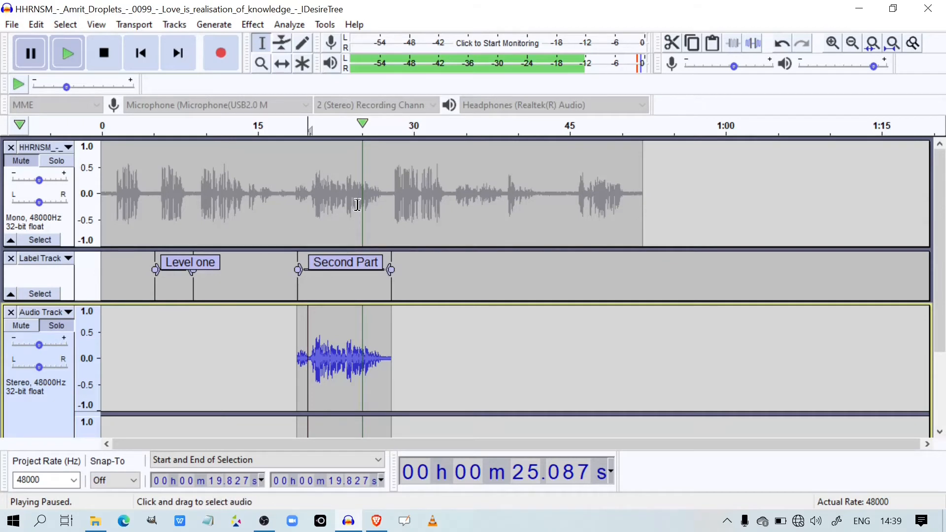
scroll(296, 246, down, 2)
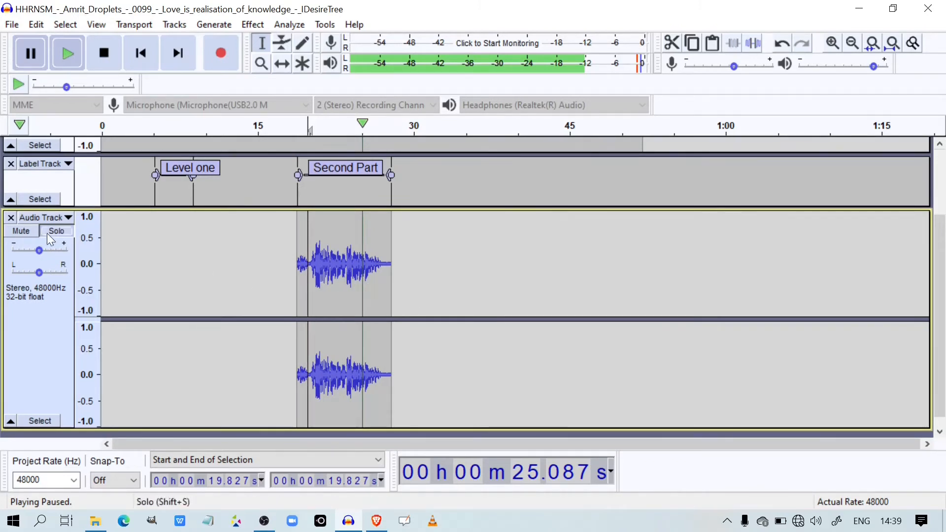
click(63, 53)
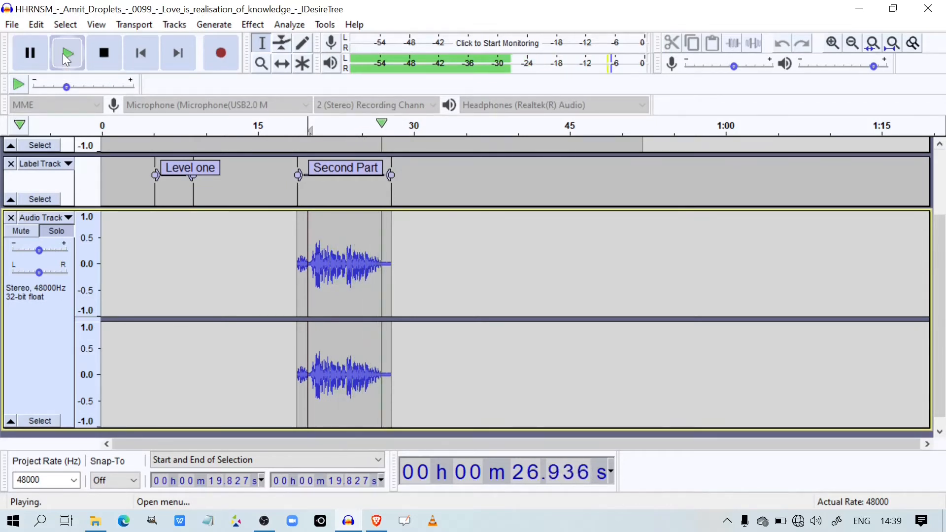
click(25, 56)
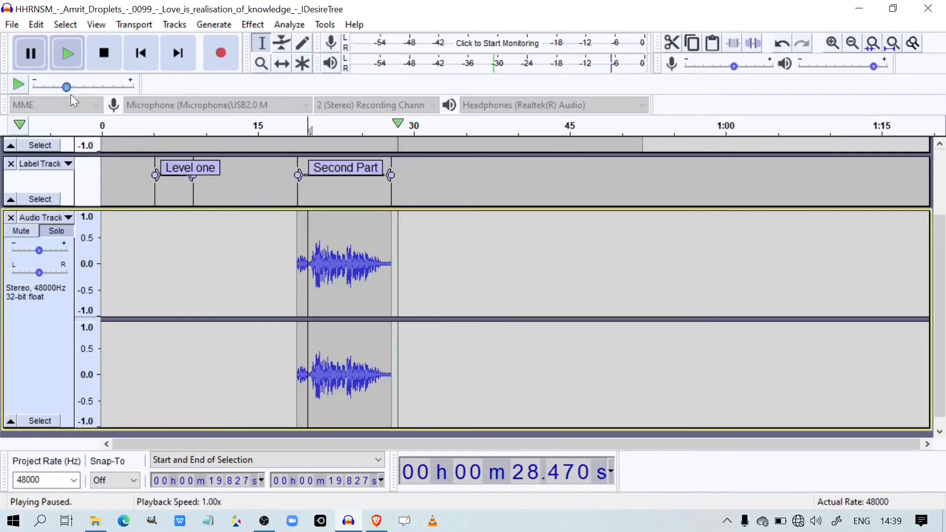
Step: Remove the stereo track and reduce the program window from full screen so the desktop files are accessible
click(11, 217)
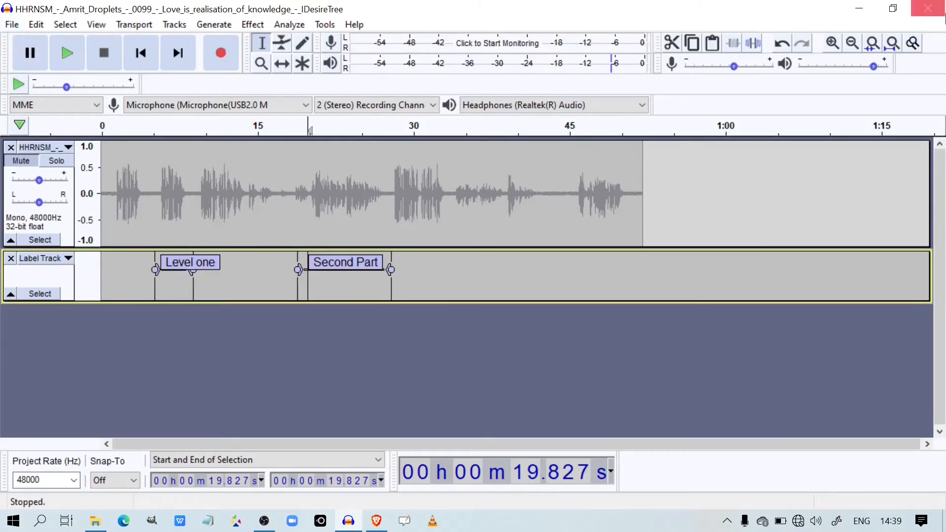
click(893, 8)
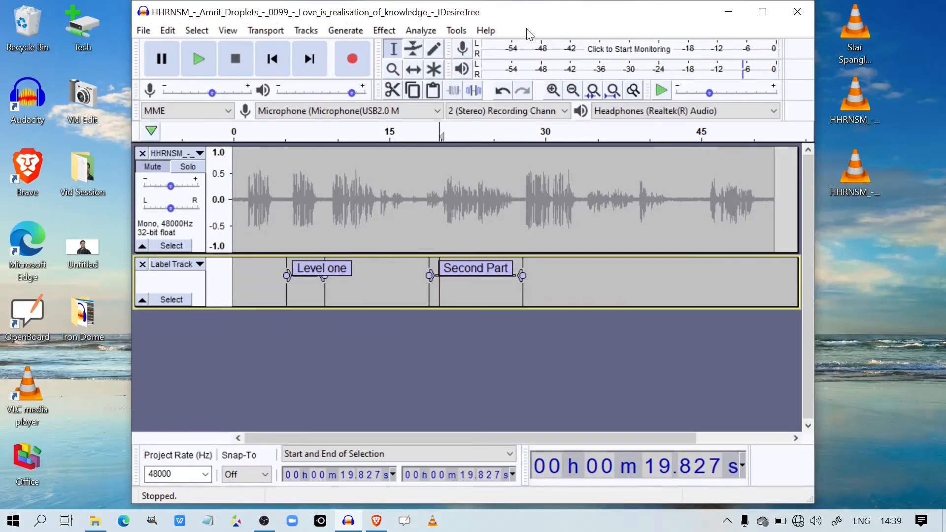
Step: Open the Iron Dome folder from the desktop and look through its files for a suitable audio clip
click(80, 320)
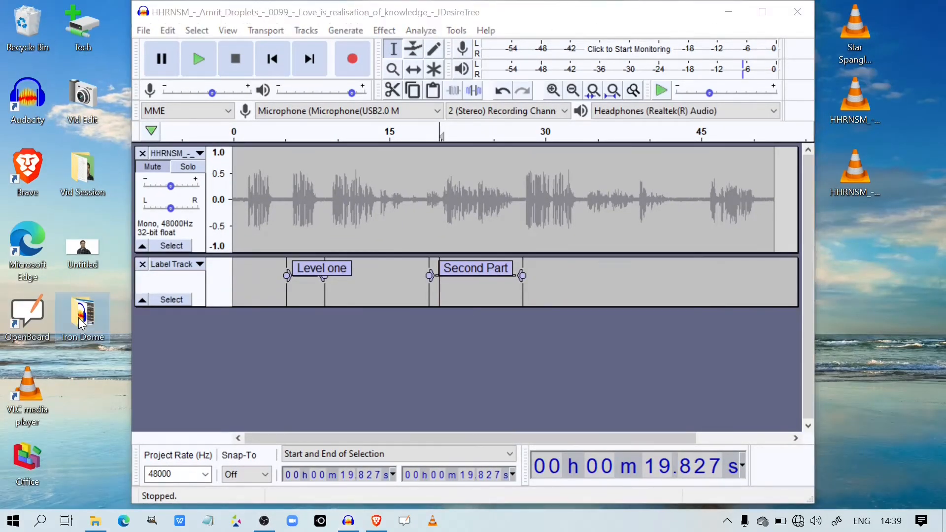
double_click(81, 323)
scroll(690, 276, down, 5)
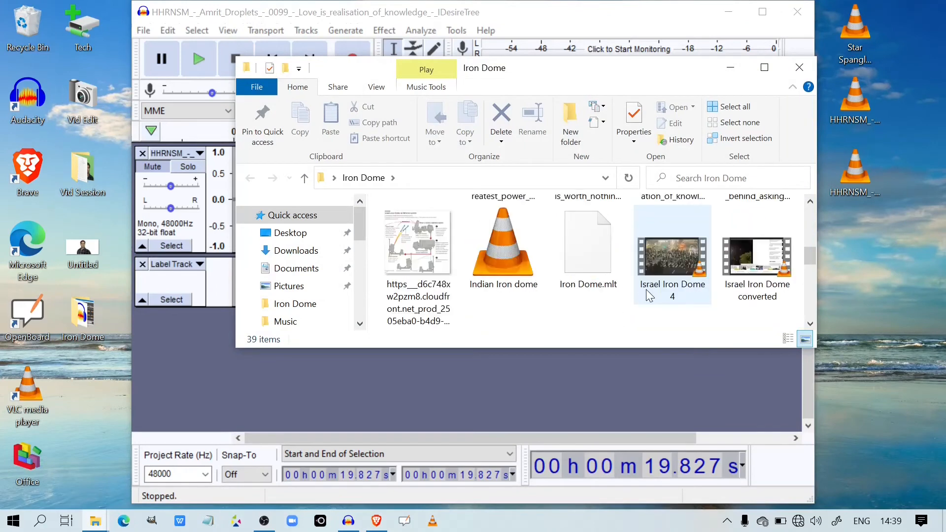
scroll(549, 285, down, 3)
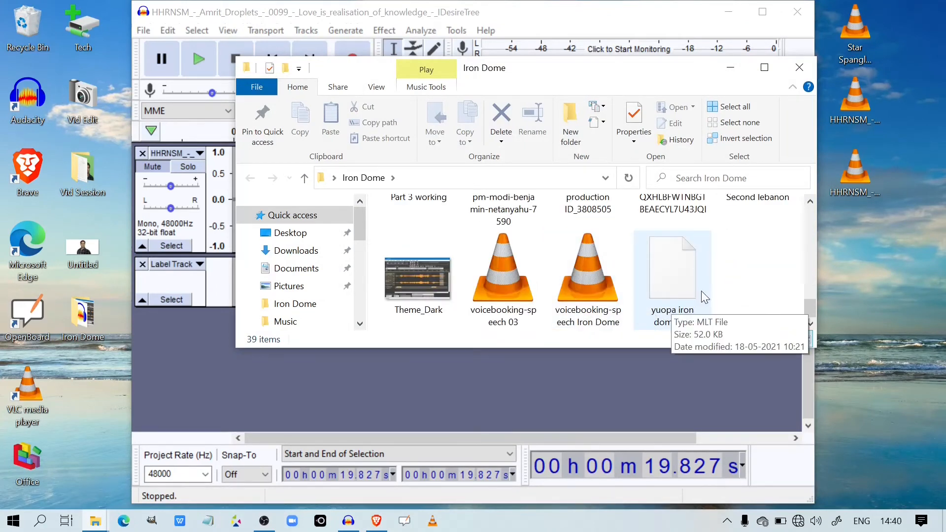
scroll(673, 306, up, 3)
click(729, 11)
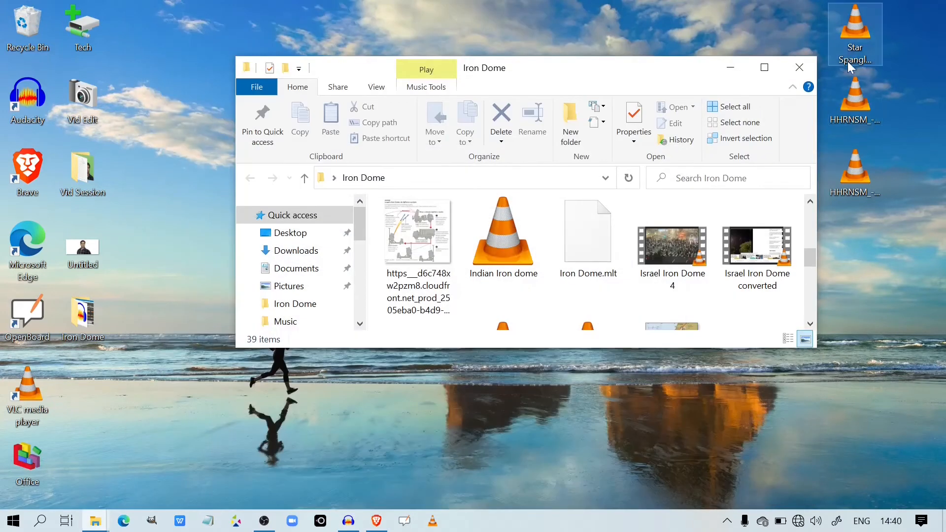
Step: Import the Star Spangle audio file from the desktop as a new track and maximise the Audacity window
click(348, 521)
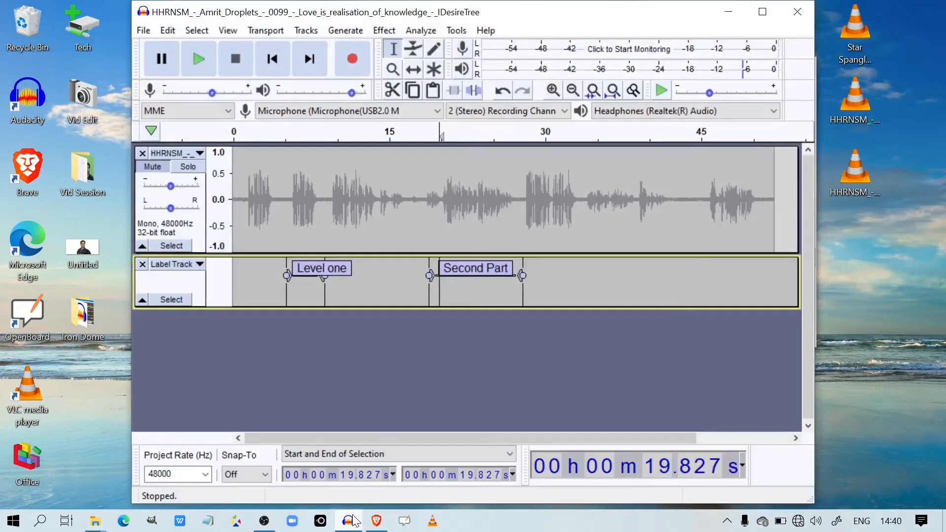
drag(864, 46, 180, 370)
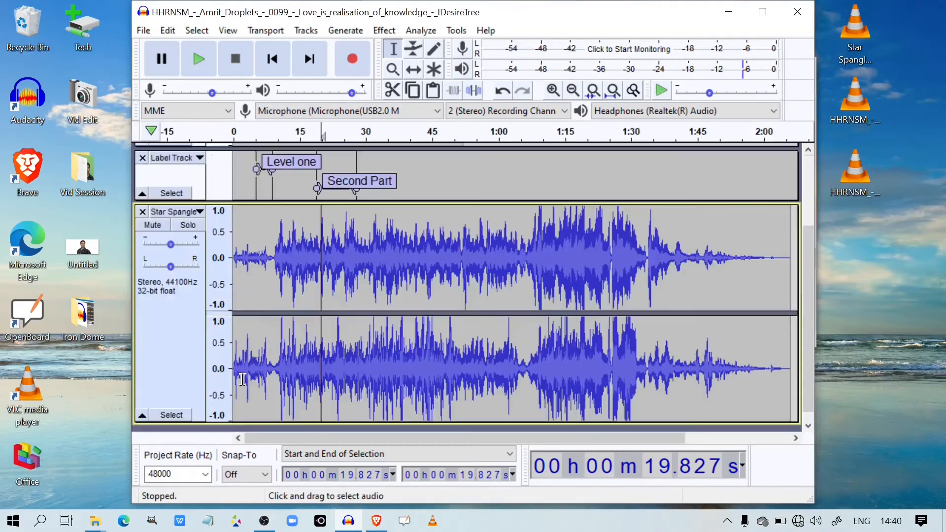
click(762, 12)
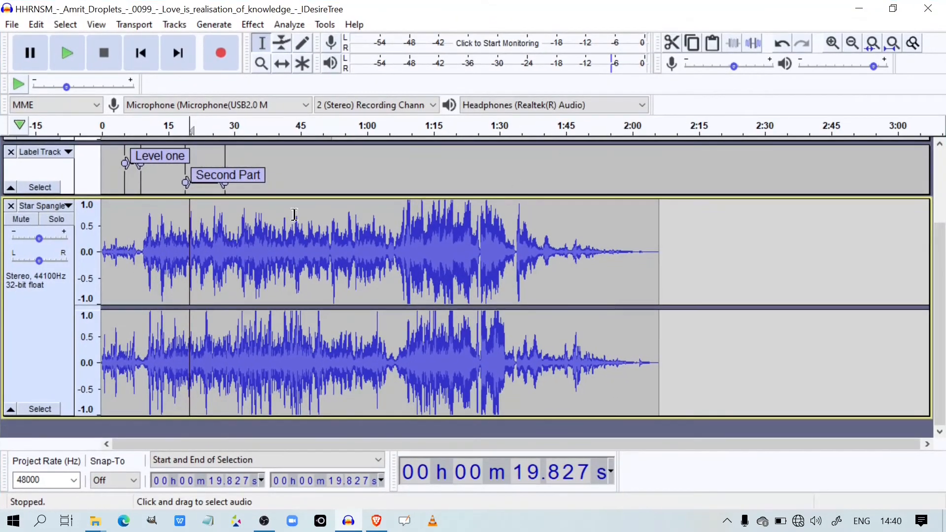
scroll(306, 217, up, 3)
scroll(313, 215, down, 3)
scroll(359, 232, up, 2)
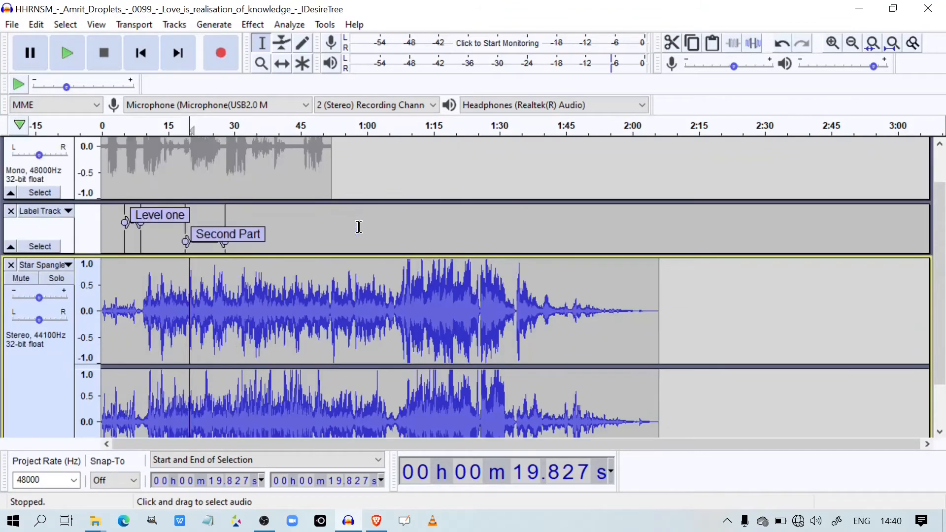
click(332, 265)
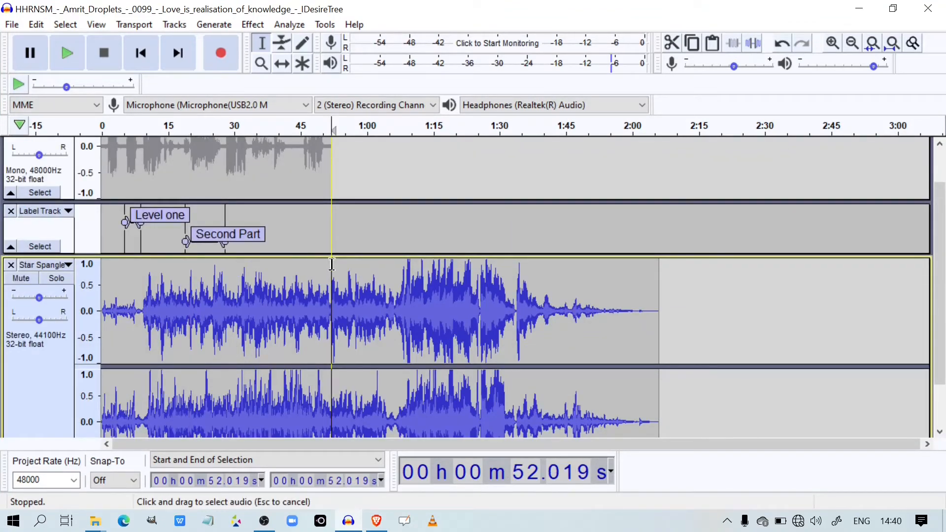
drag(335, 265, 661, 276)
scroll(493, 295, down, 1)
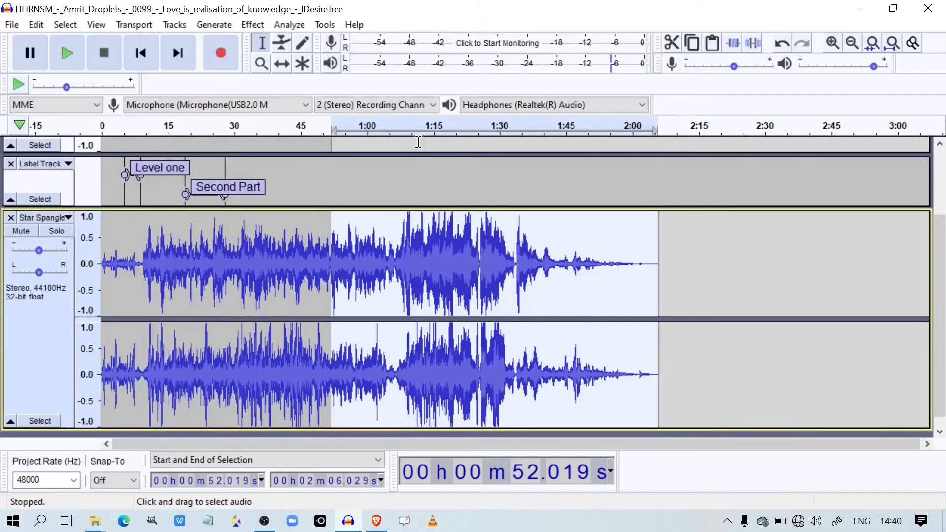
click(281, 64)
mouse_move(397, 302)
mouse_down()
mouse_move(454, 302)
mouse_move(305, 303)
mouse_move(414, 298)
mouse_move(404, 292)
mouse_up()
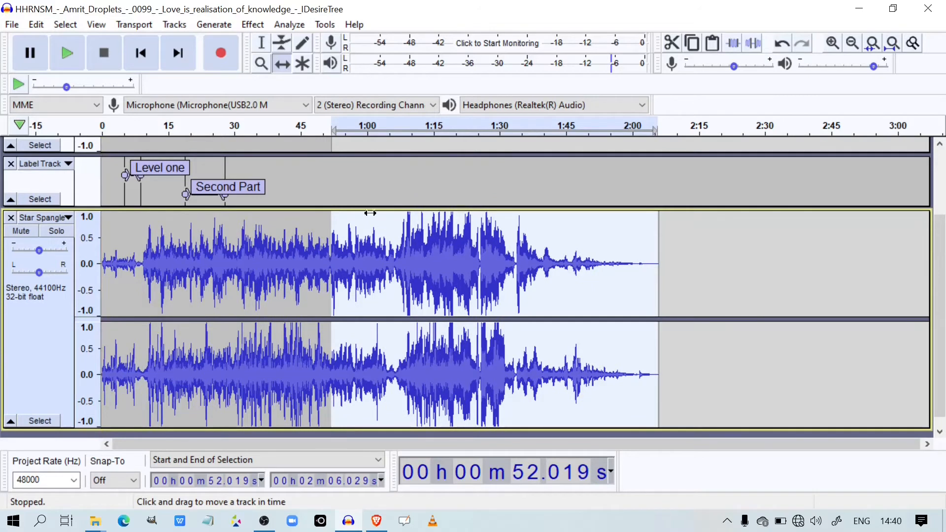
click(350, 195)
click(261, 43)
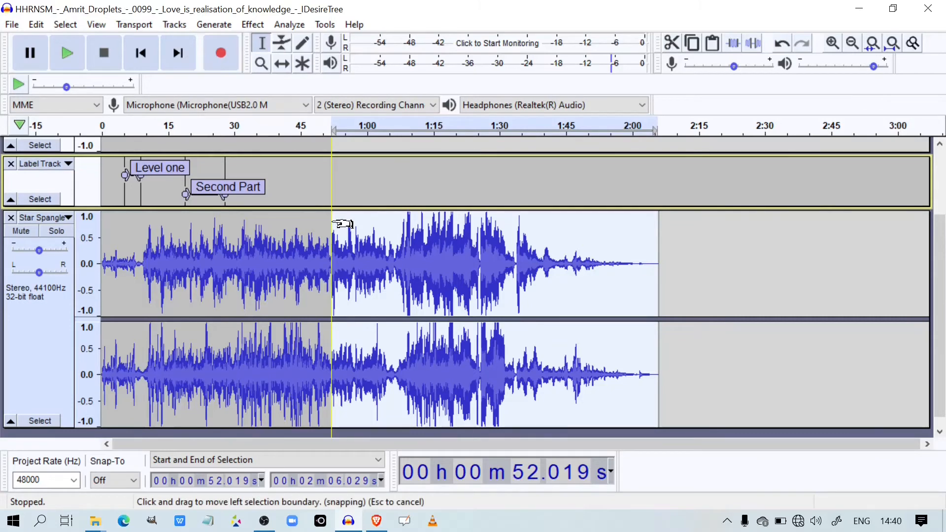
drag(342, 224, 582, 244)
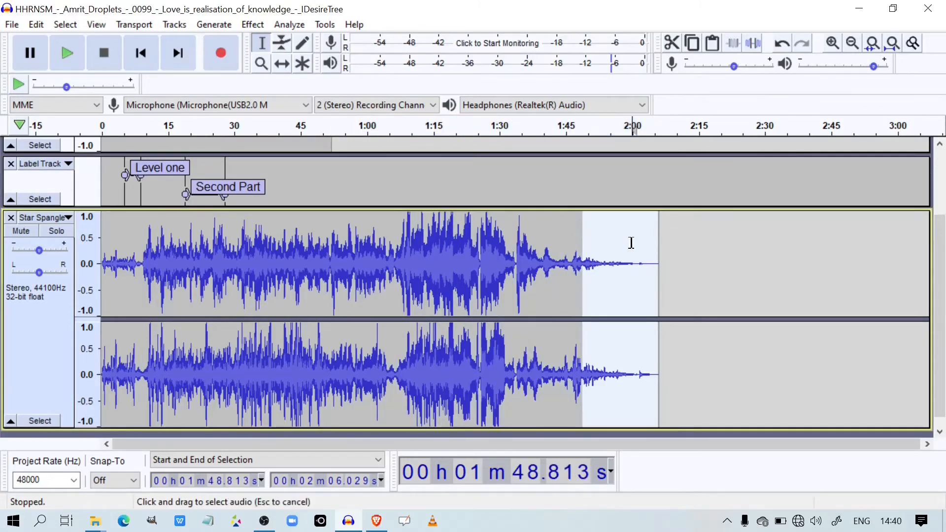
click(633, 243)
Step: Cut the Star Spangle audio from 52.019 s, where the speech track ends, through to the end of the track
scroll(367, 221, up, 3)
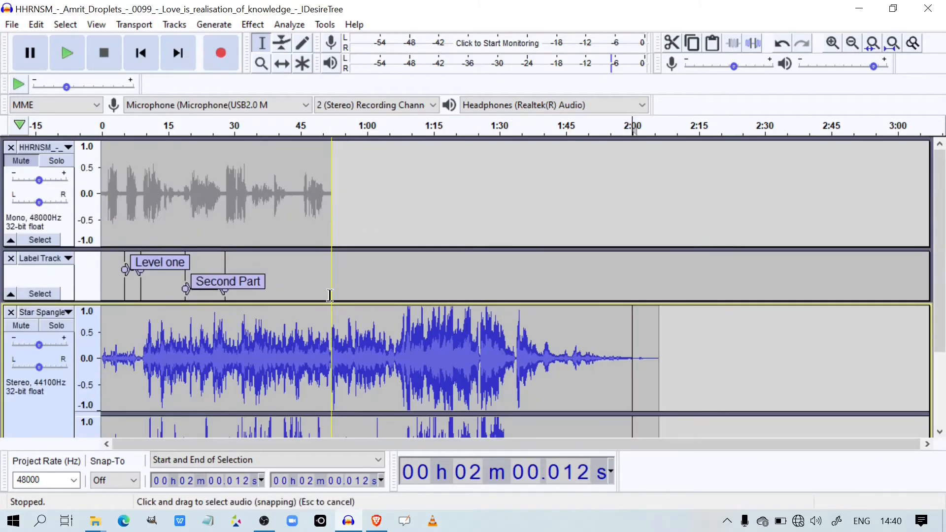
drag(330, 306, 660, 317)
scroll(742, 167, down, 3)
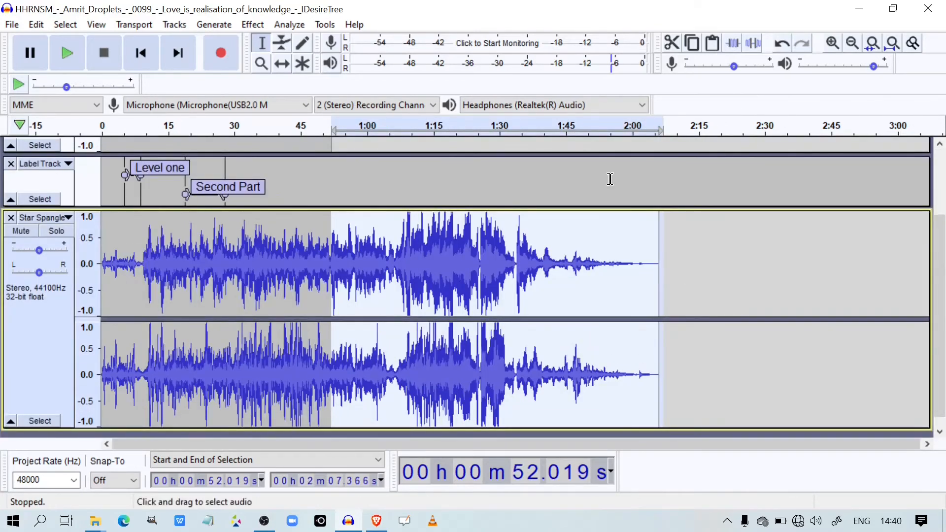
click(671, 43)
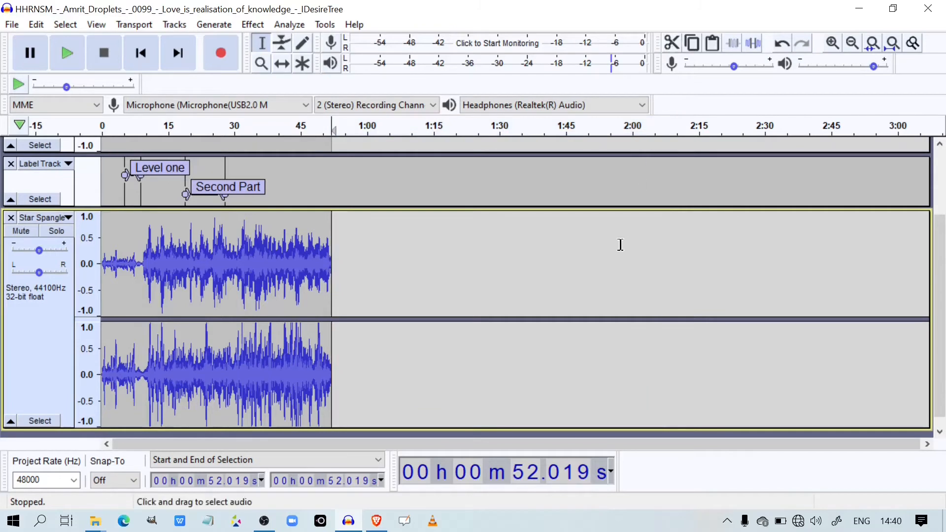
Step: Paste the cut section into the Star Spangle track at about 1:51 and shift it back against the first clip
click(594, 225)
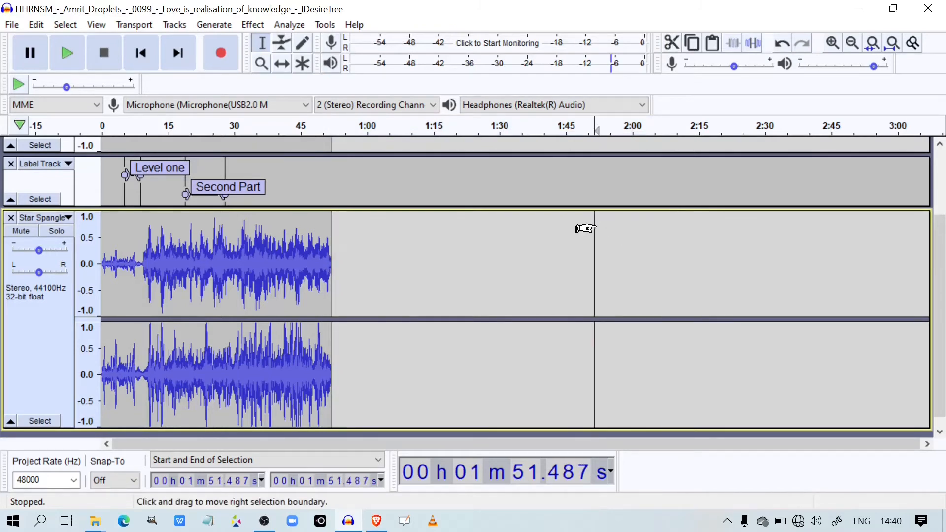
key(ctrl+v)
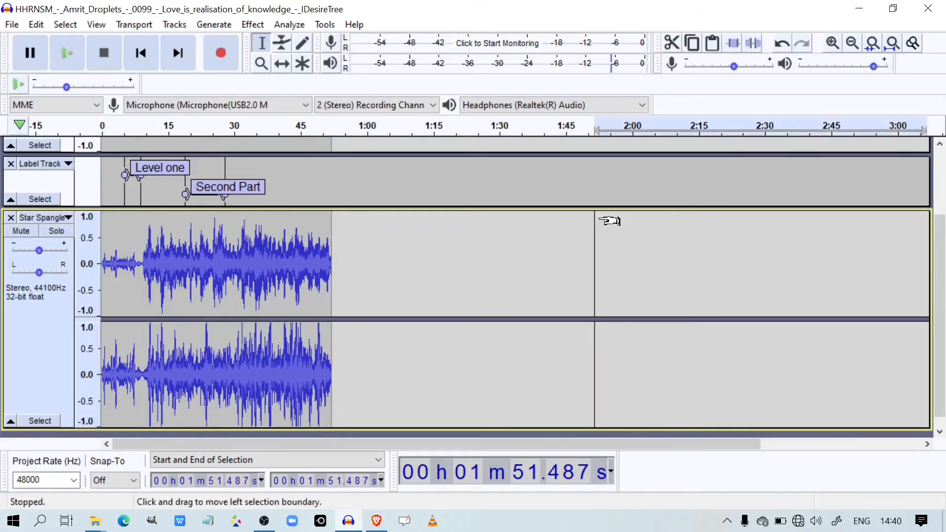
scroll(375, 309, up, 1)
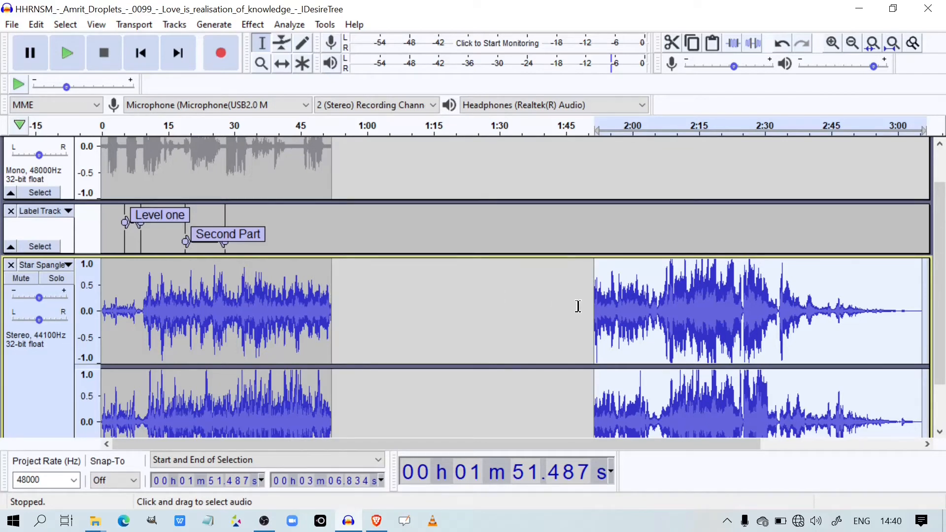
click(283, 57)
drag(689, 316, 428, 315)
scroll(315, 198, down, 2)
scroll(373, 266, up, 2)
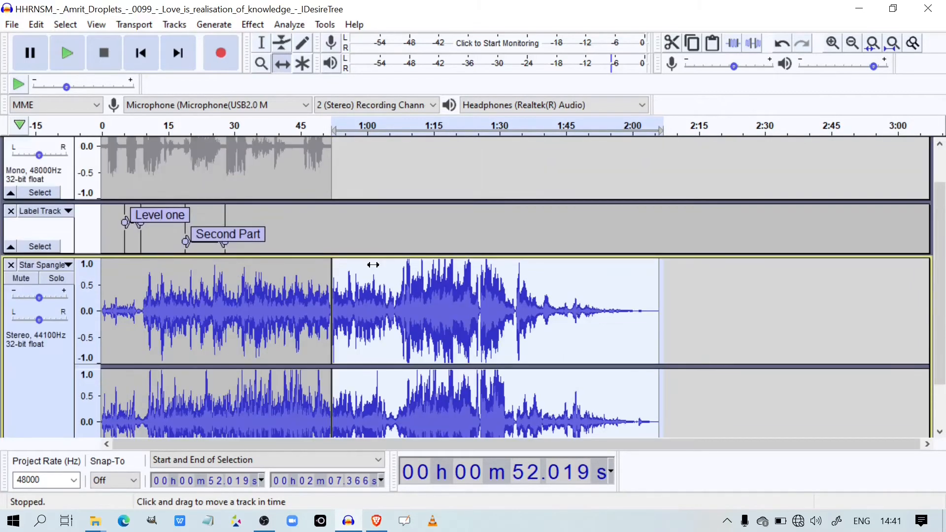
Step: Shift the second Star Spangle clip away to about 1:45 and cut it from the track
drag(378, 307, 610, 307)
scroll(477, 316, down, 2)
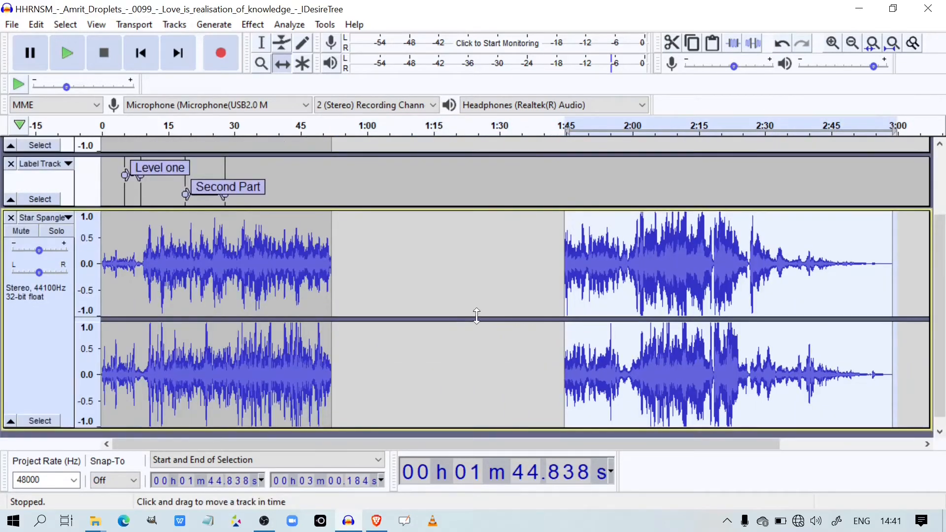
click(672, 42)
scroll(376, 334, up, 4)
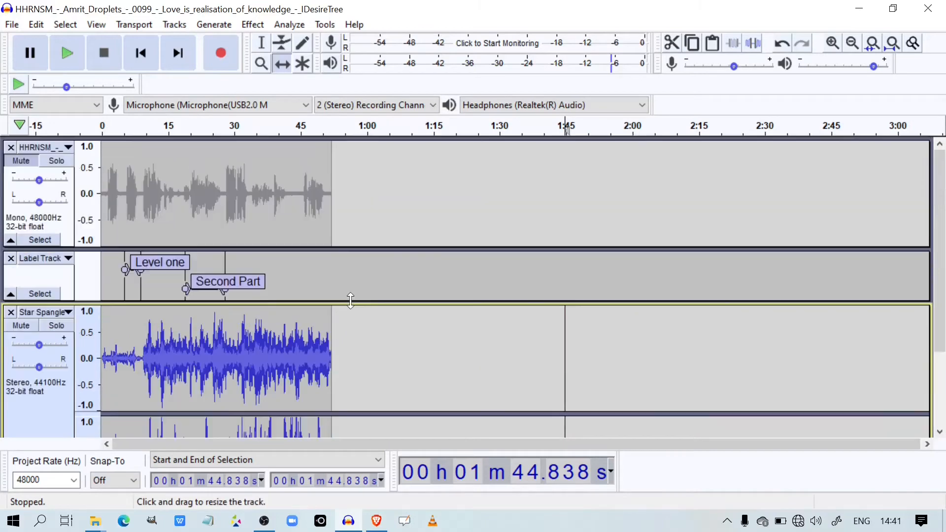
Step: Solo the Star Spangle and HHRNSM tracks in turn, and leave both tracks active with the Selection tool chosen
scroll(351, 301, down, 2)
scroll(352, 300, down, 2)
scroll(352, 300, up, 4)
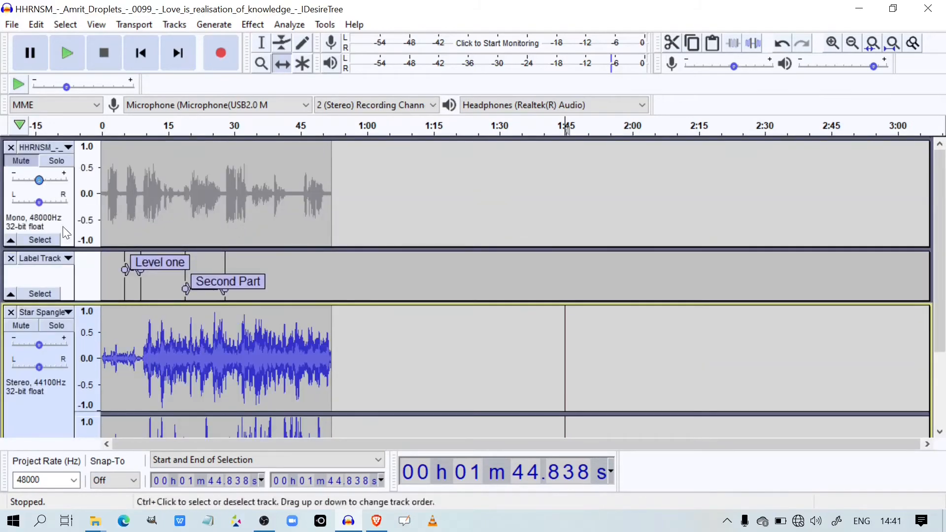
click(61, 327)
scroll(246, 286, down, 4)
scroll(441, 243, up, 4)
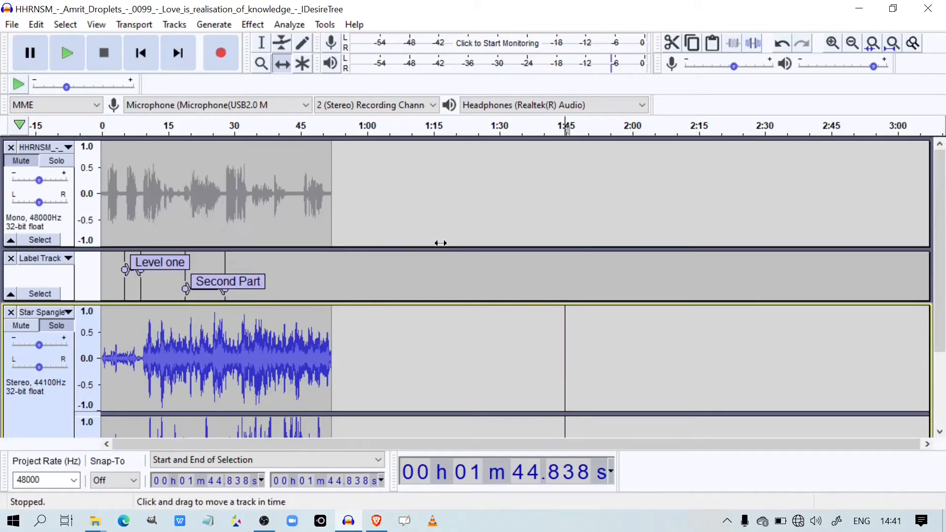
click(59, 164)
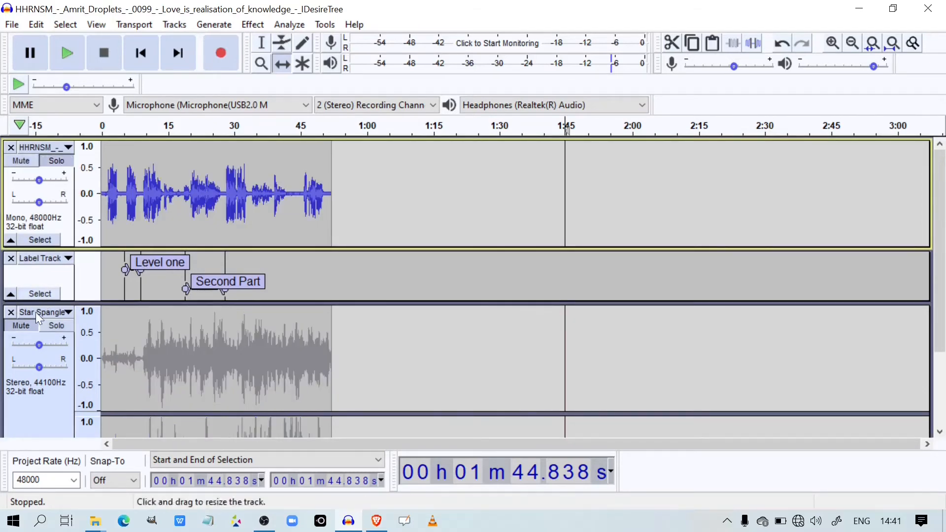
click(57, 324)
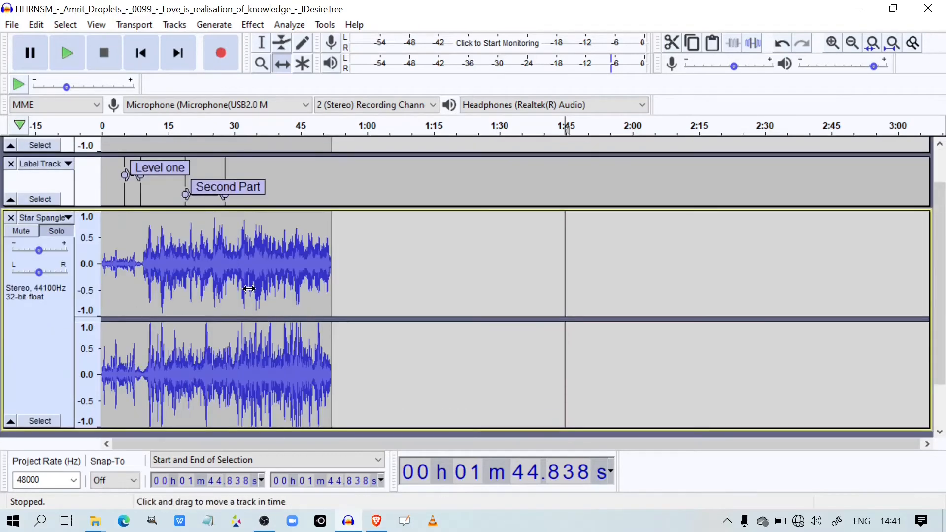
scroll(180, 225, up, 2)
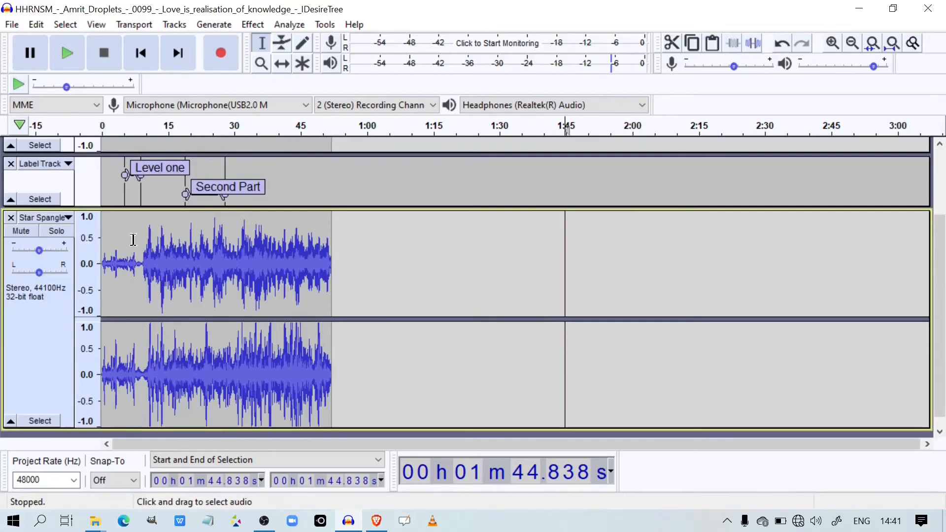
scroll(133, 240, up, 2)
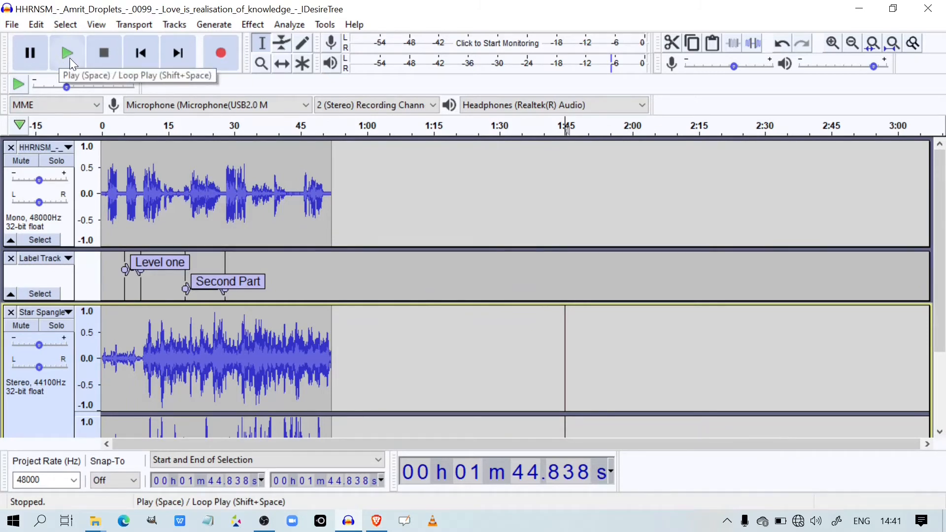
Step: Play the speech and Star Spangle music tracks together from the start of the timeline and stop playback
click(102, 142)
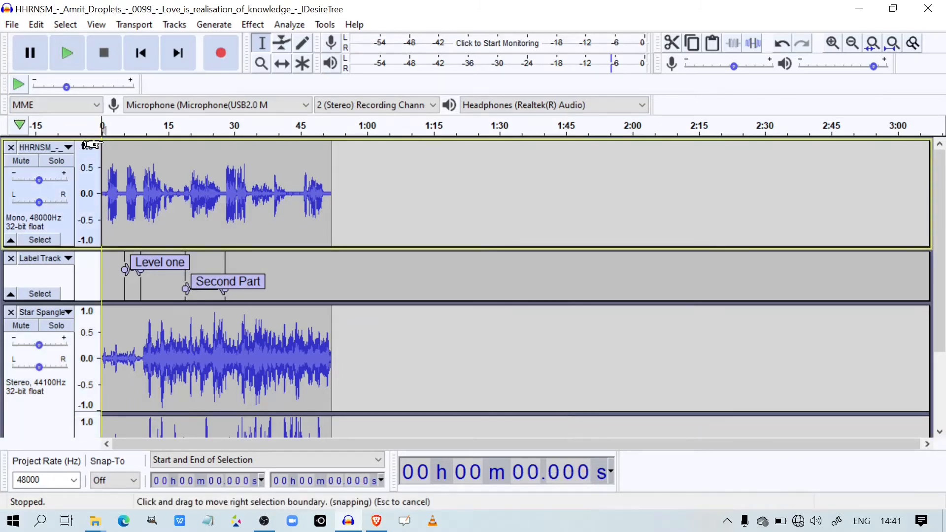
click(60, 61)
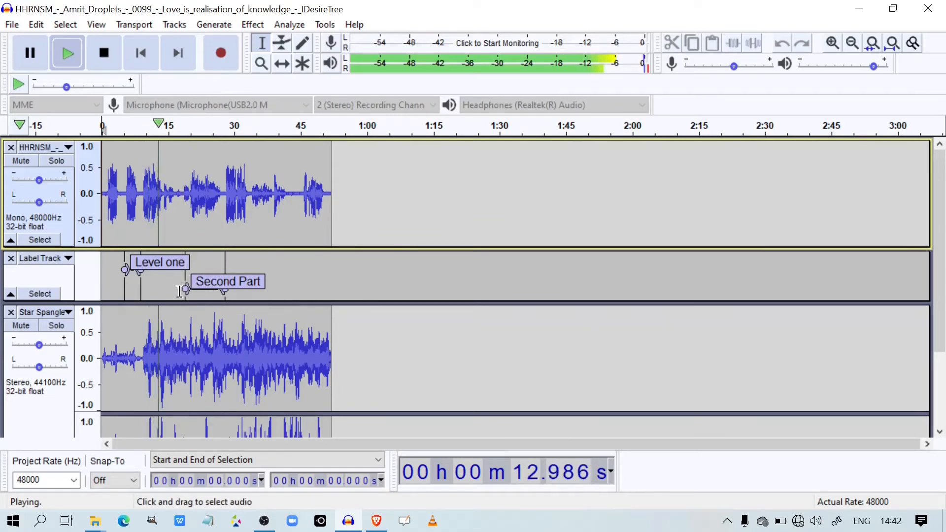
click(104, 55)
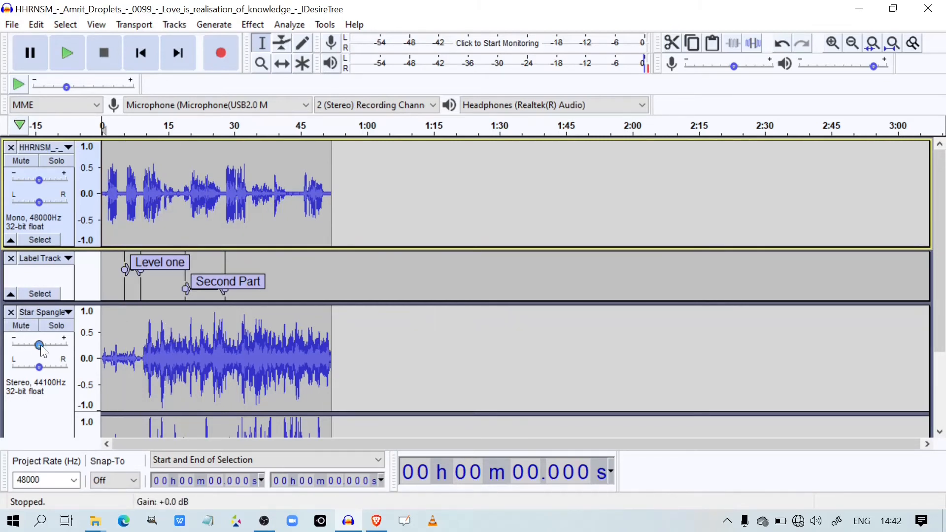
Step: Lower the gain of the Star Spangle music track to a level below 0 dB
drag(40, 347, 27, 354)
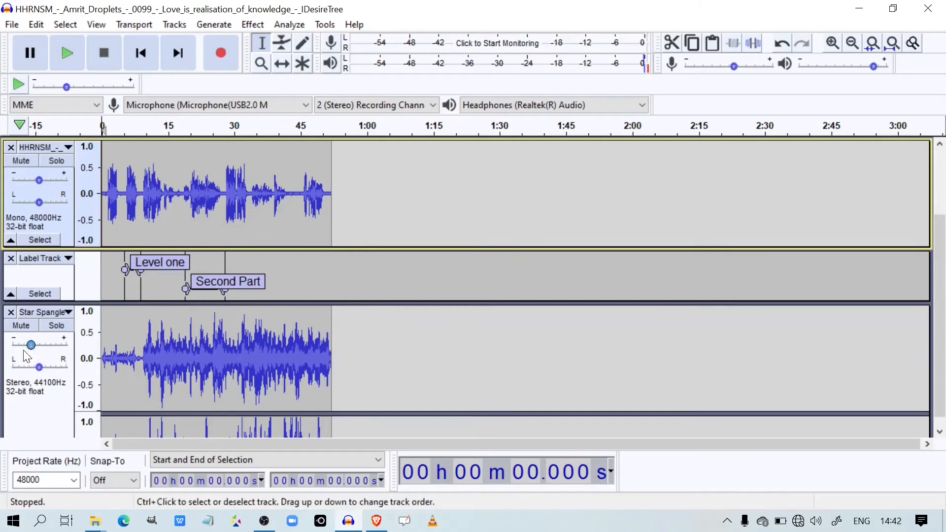
scroll(237, 351, down, 2)
scroll(404, 322, up, 2)
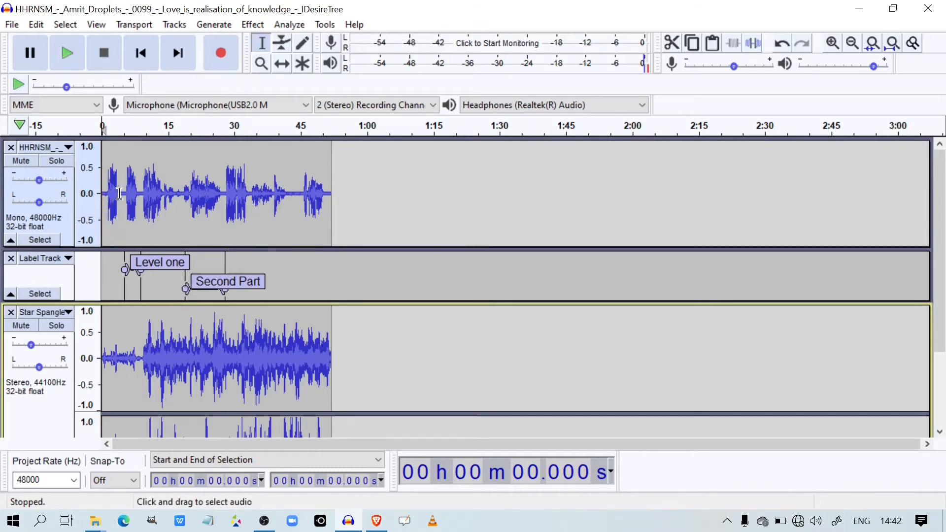
Step: Play both tracks from about 15.2 s to hear the balance between speech and music, and stop playback
click(169, 177)
key(space)
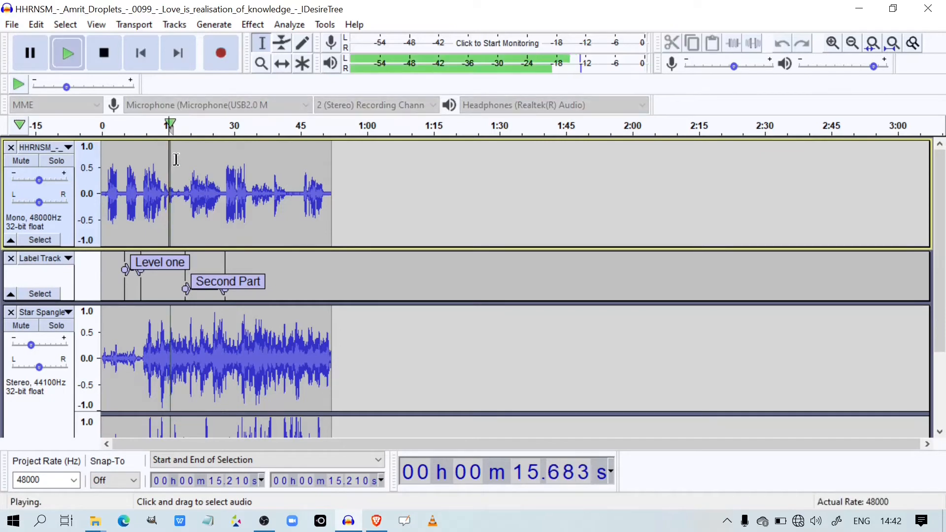
key(space)
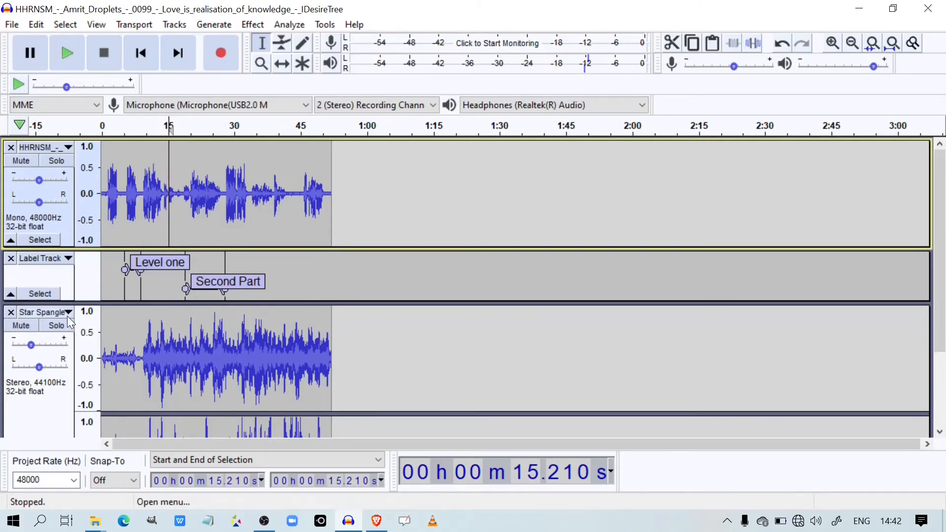
Step: Move the Star Spangle music track to the top of the project, and play both tracks briefly from near the start
scroll(195, 326, down, 1)
scroll(203, 322, up, 1)
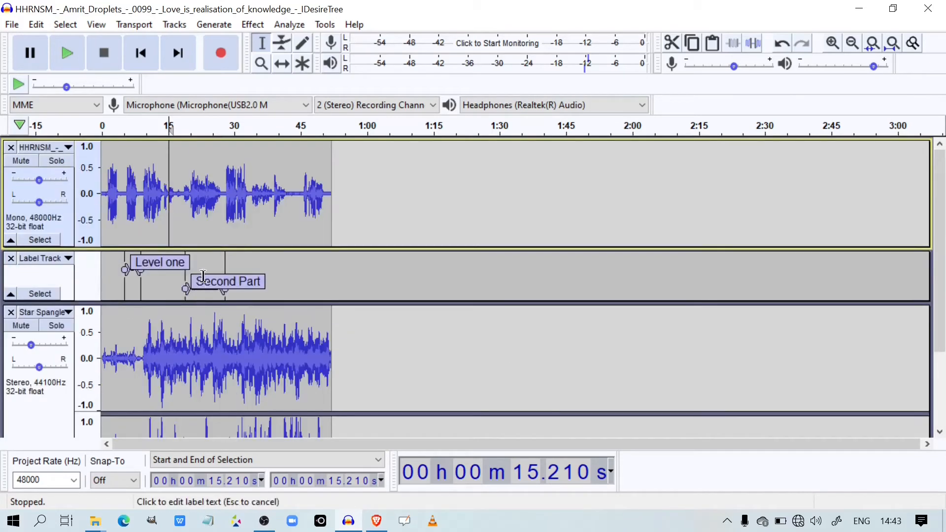
scroll(203, 321, down, 2)
scroll(221, 282, up, 1)
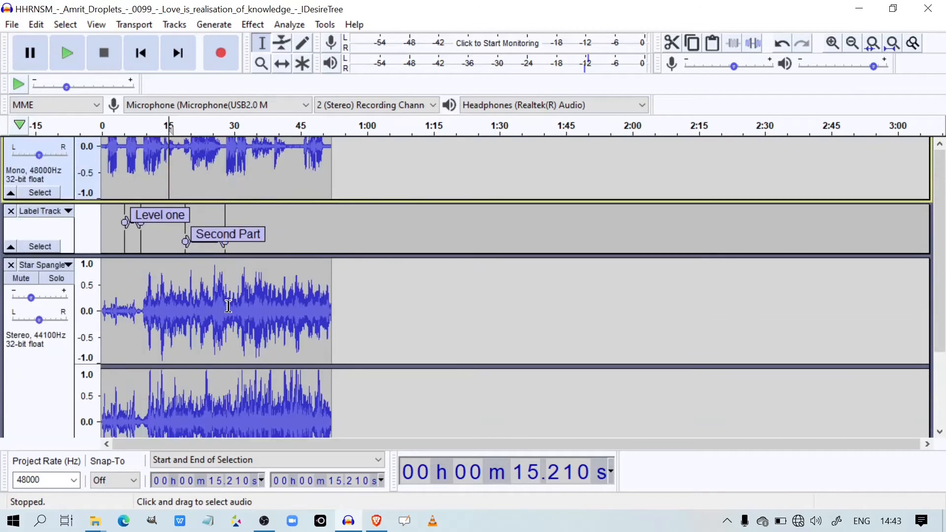
scroll(212, 318, up, 1)
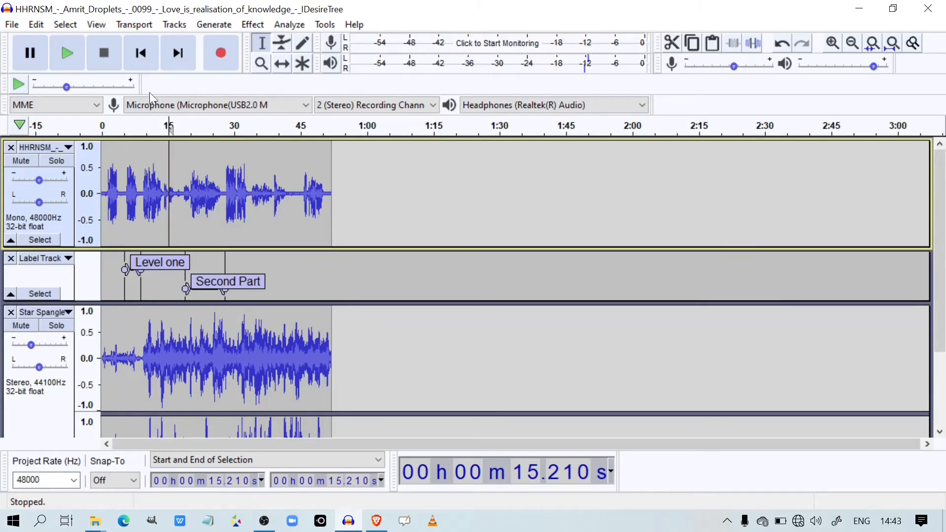
click(69, 313)
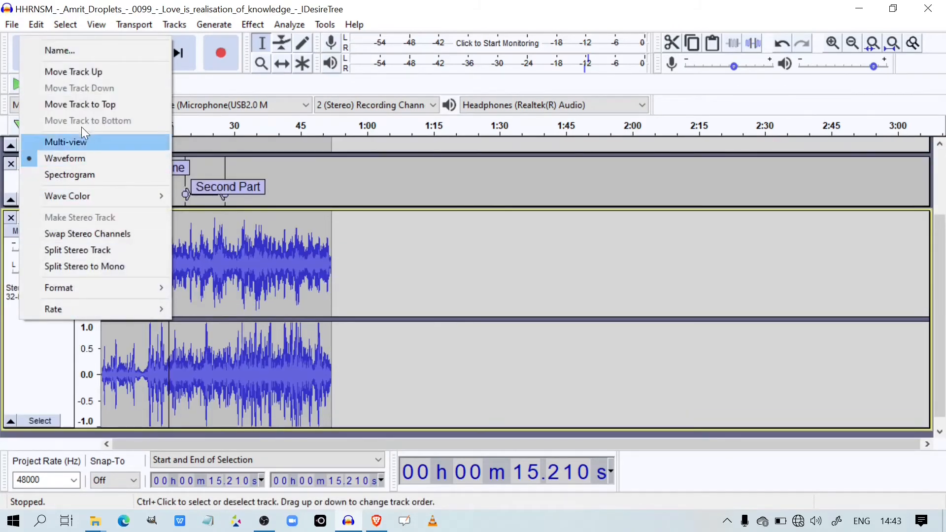
click(86, 105)
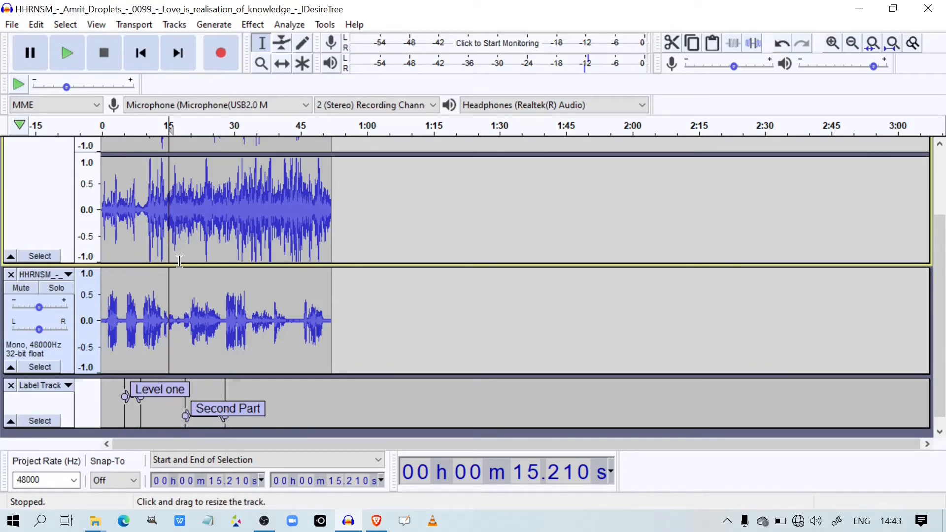
click(118, 126)
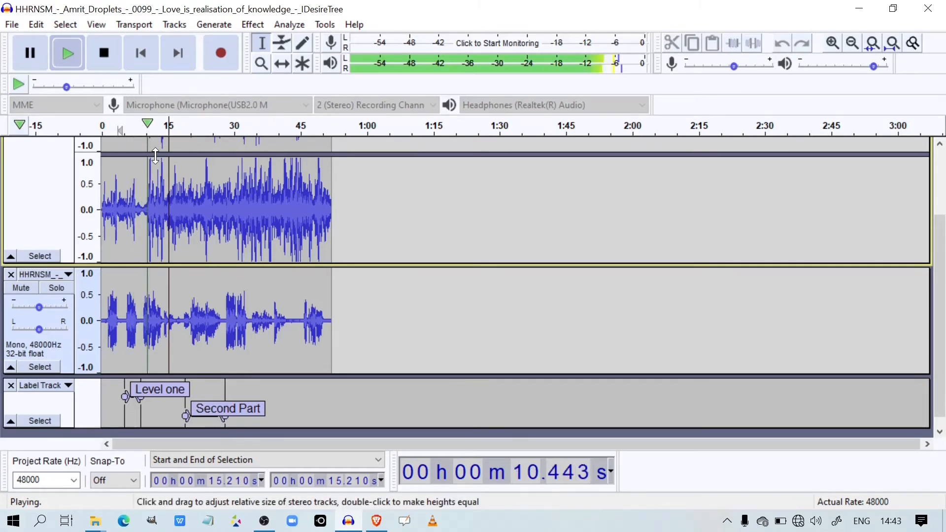
key(space)
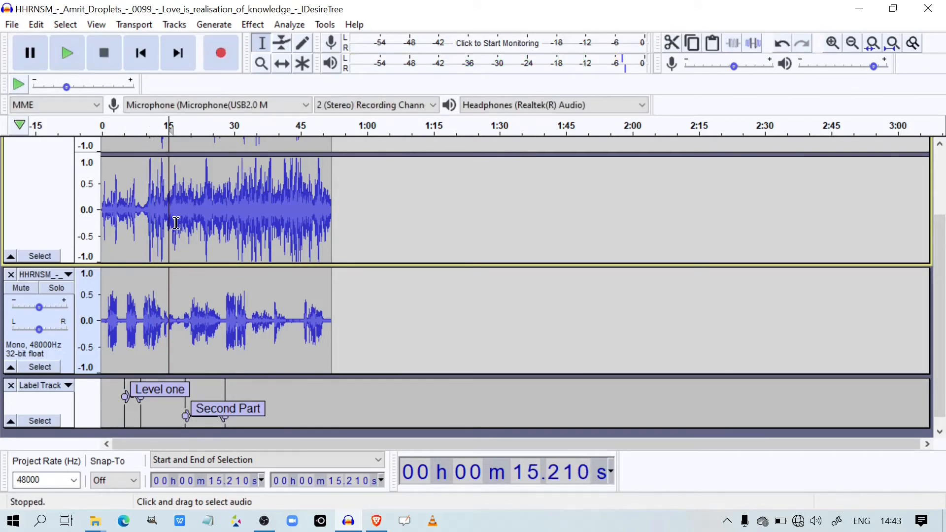
Step: Select the whole Star Spangle clip from 0 to about 52 s and open the Auto Duck effect for it
drag(180, 213, 101, 213)
drag(215, 179, 331, 190)
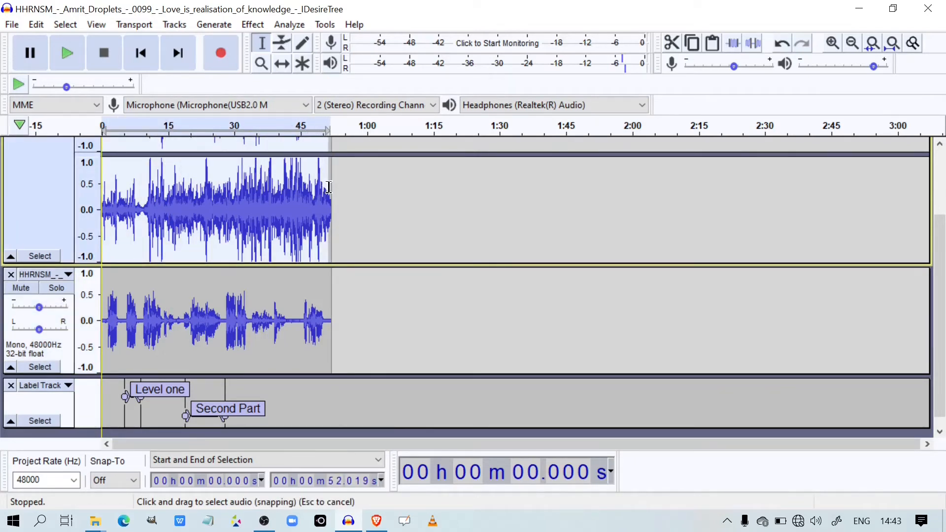
scroll(201, 222, up, 2)
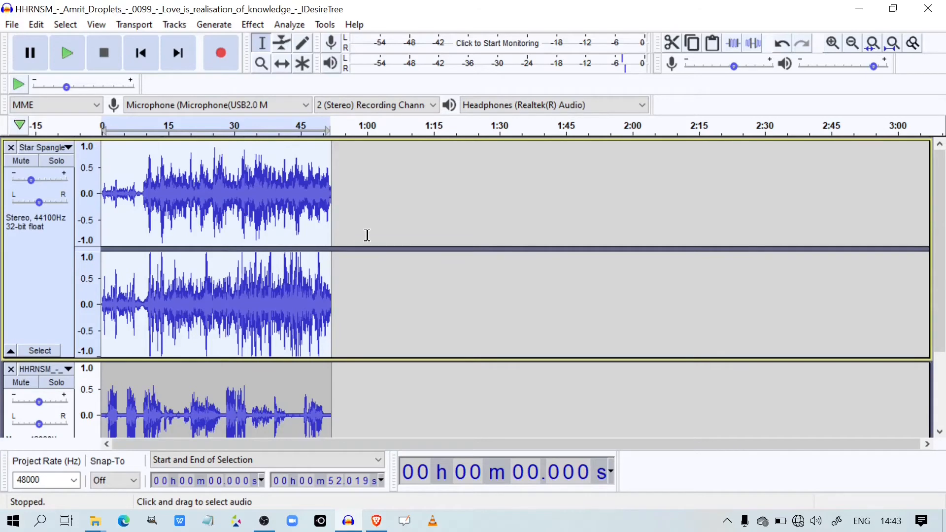
click(252, 24)
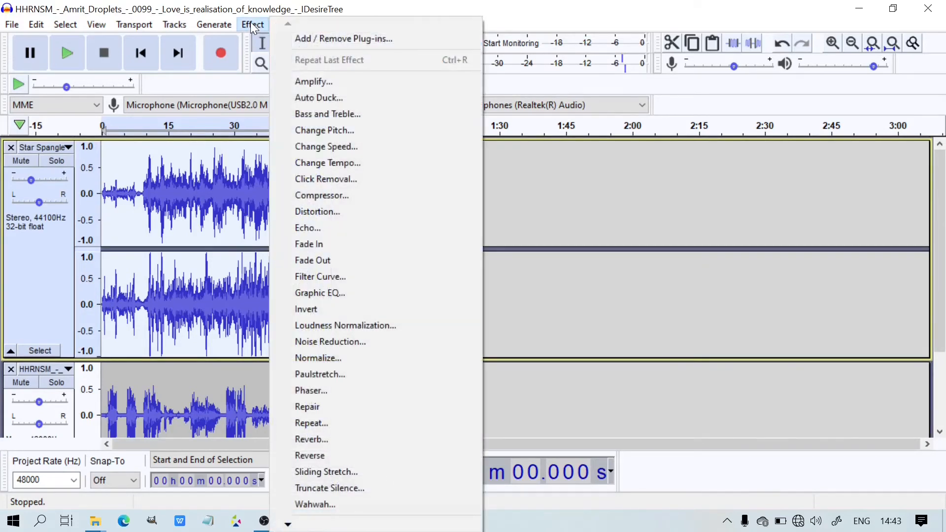
click(336, 99)
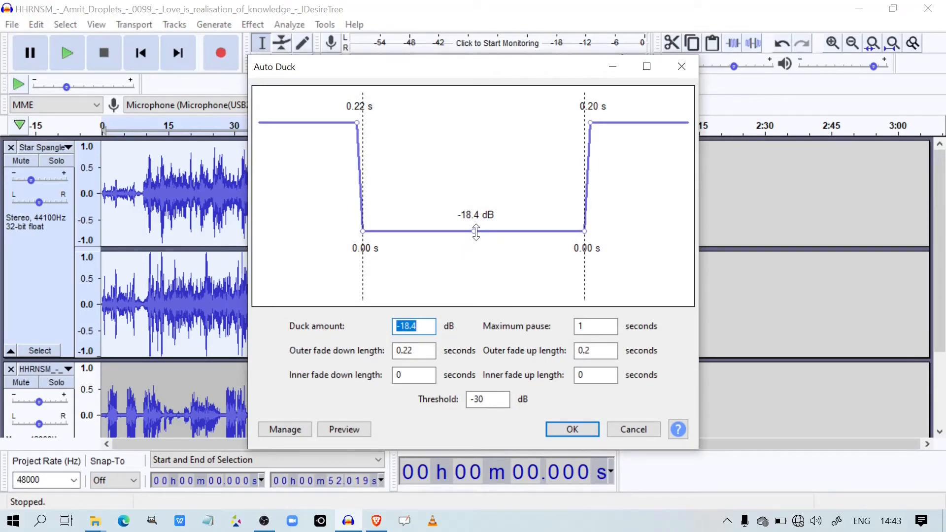
Step: Try a duck amount of -18 dB for the music track, preview the effect, and stop the preview
drag(476, 232, 475, 209)
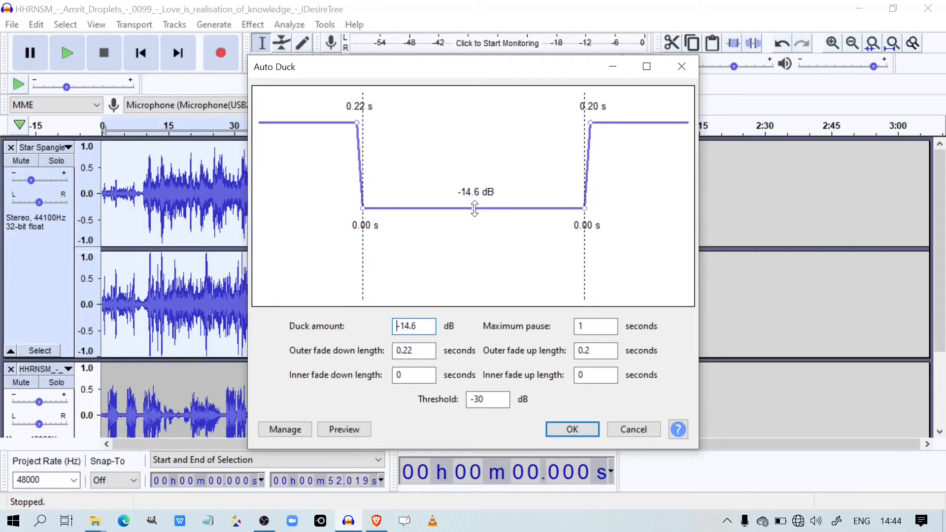
drag(472, 208, 471, 219)
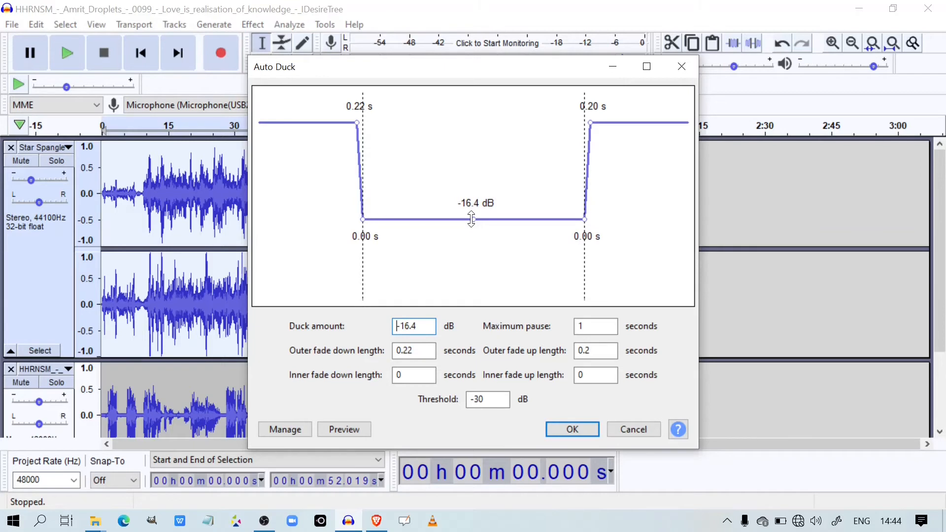
drag(472, 219, 472, 229)
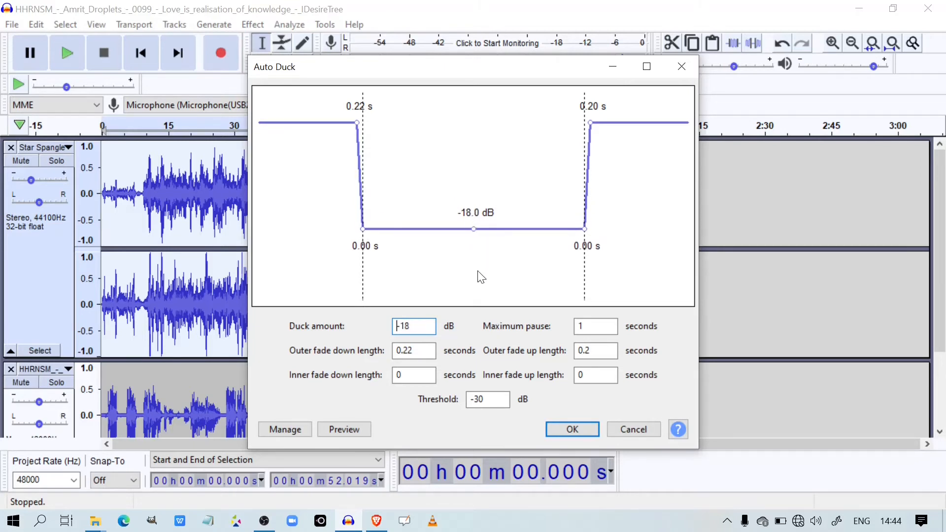
click(347, 432)
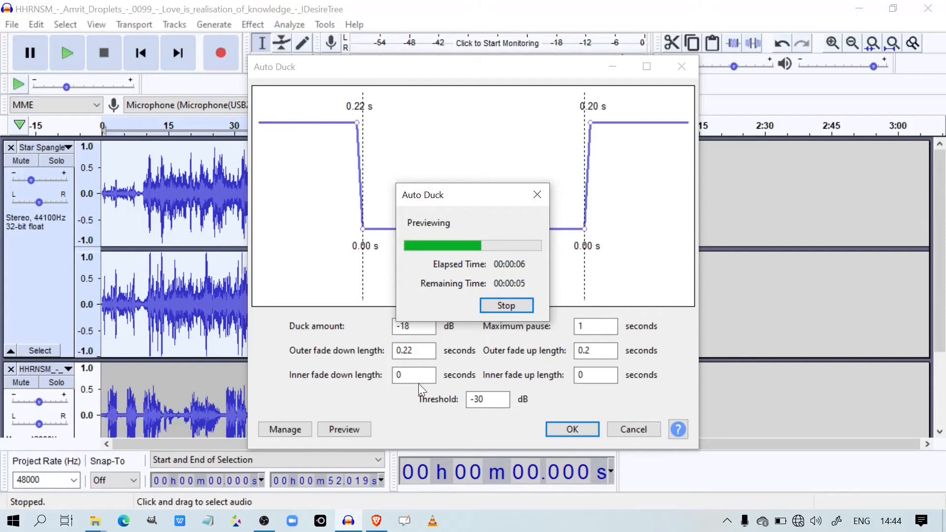
click(495, 303)
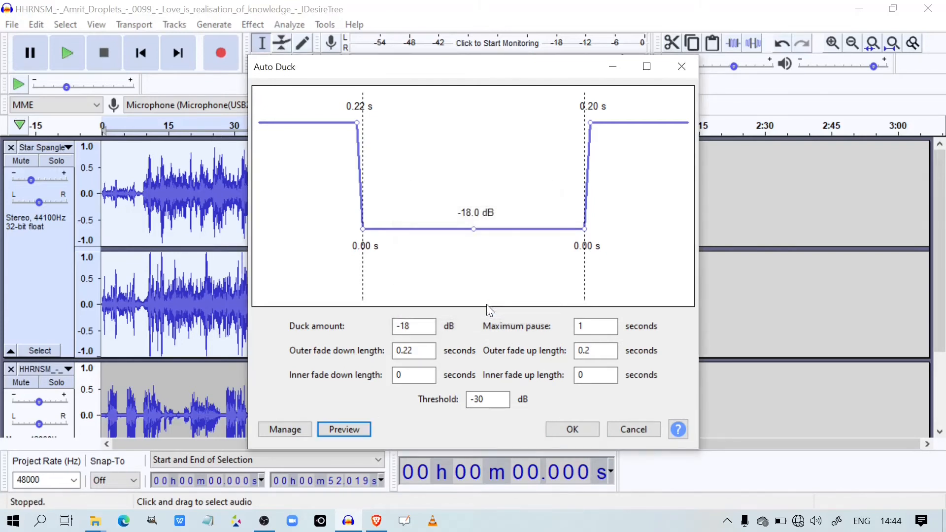
Step: Set the duck amount to -15.3 dB and apply Auto Duck to the Star Spangle track
drag(474, 231, 475, 213)
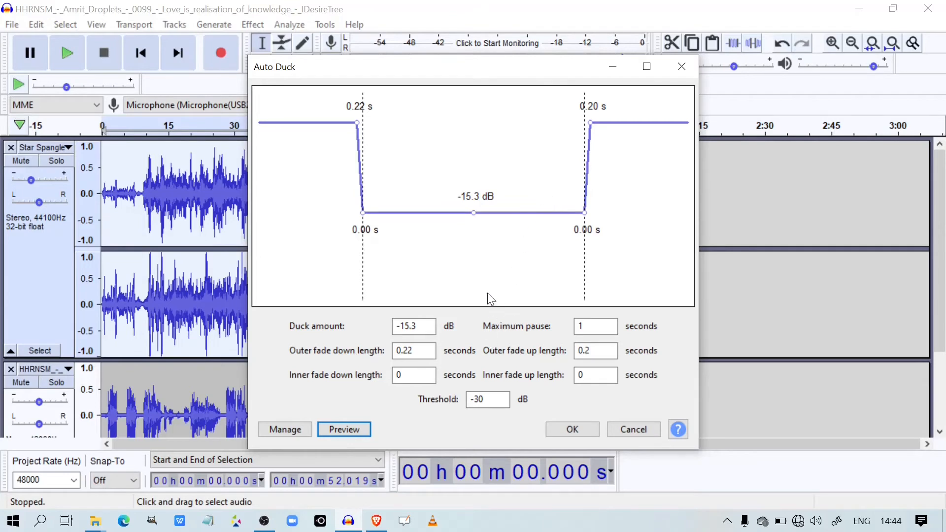
click(571, 429)
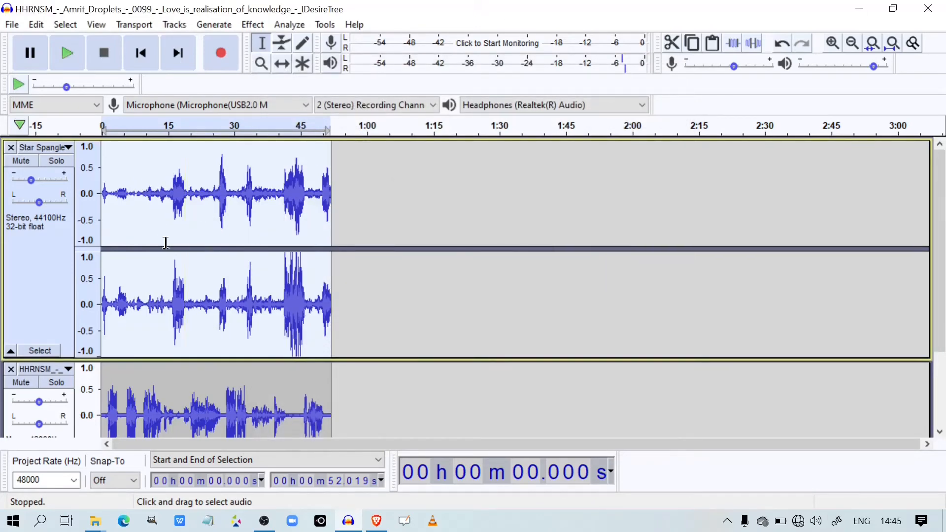
scroll(182, 236, down, 2)
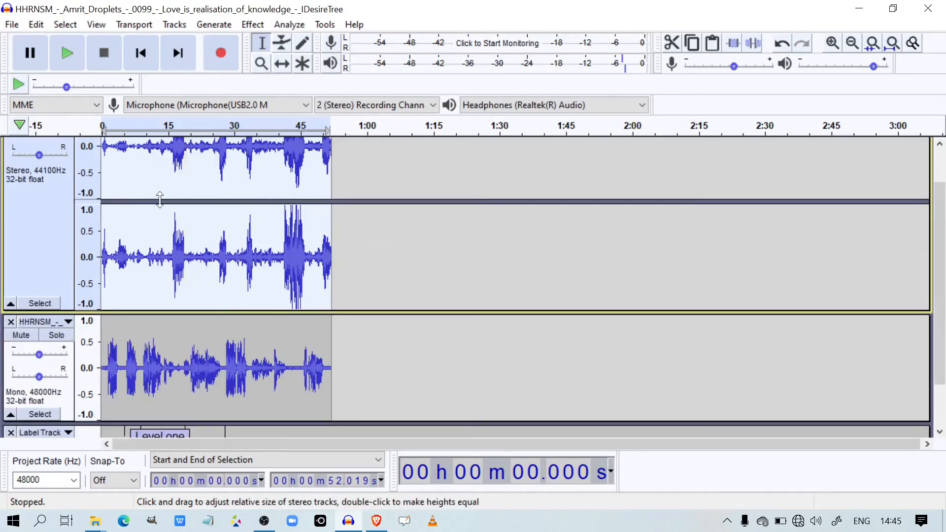
scroll(166, 201, up, 2)
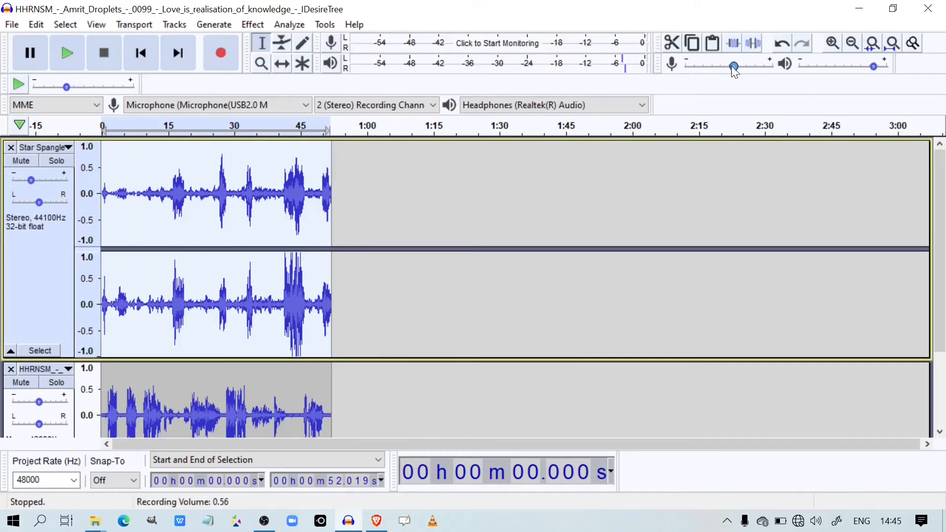
Step: Undo and redo the Auto Duck effect to compare the music waveform with and without ducking
click(783, 45)
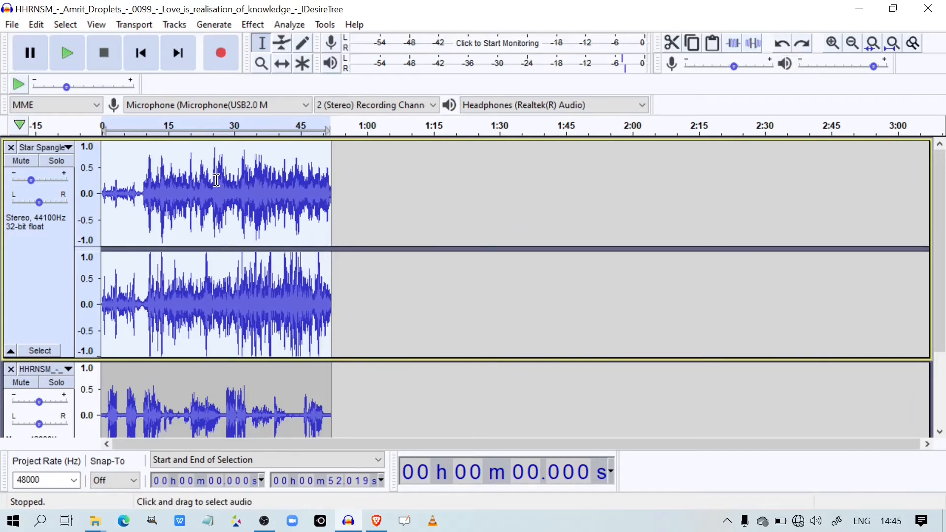
click(800, 47)
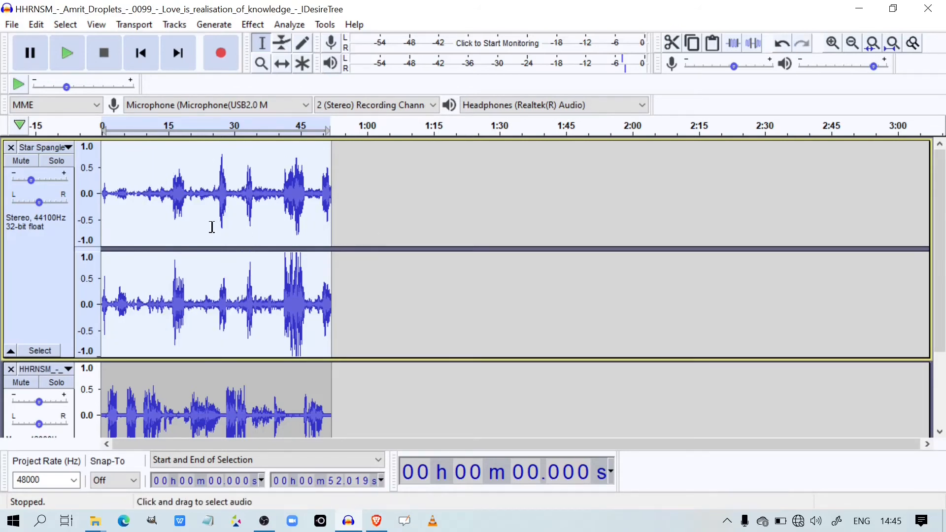
scroll(212, 226, down, 1)
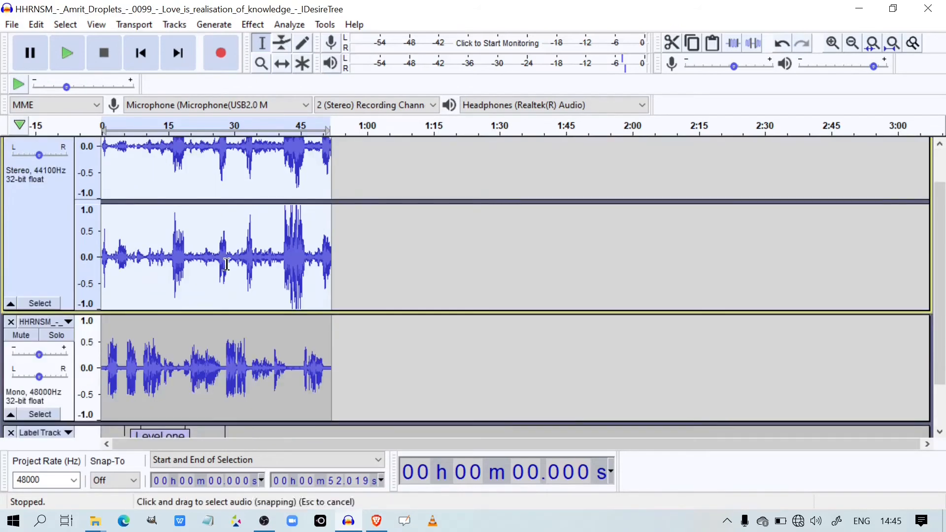
Step: Play the ducked music with the speech from near the start and again from about 38 s, pausing playback each time
click(117, 127)
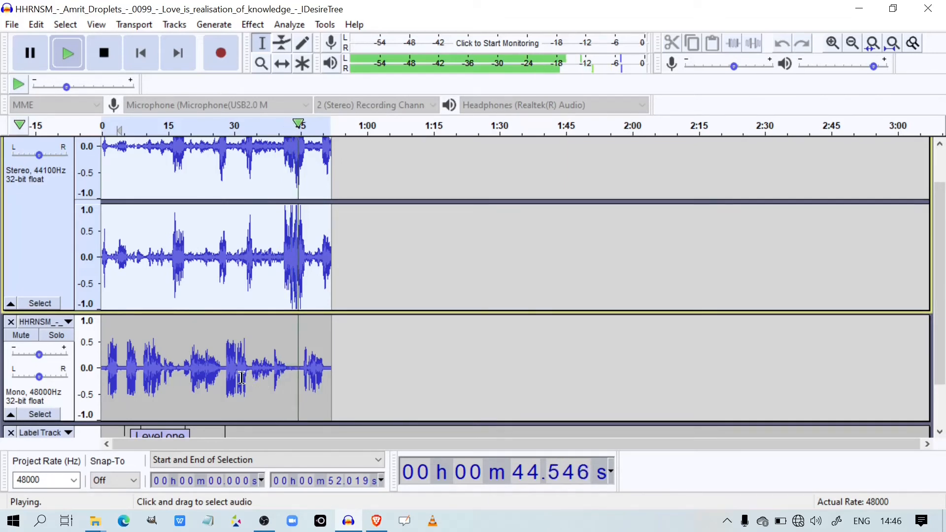
click(25, 52)
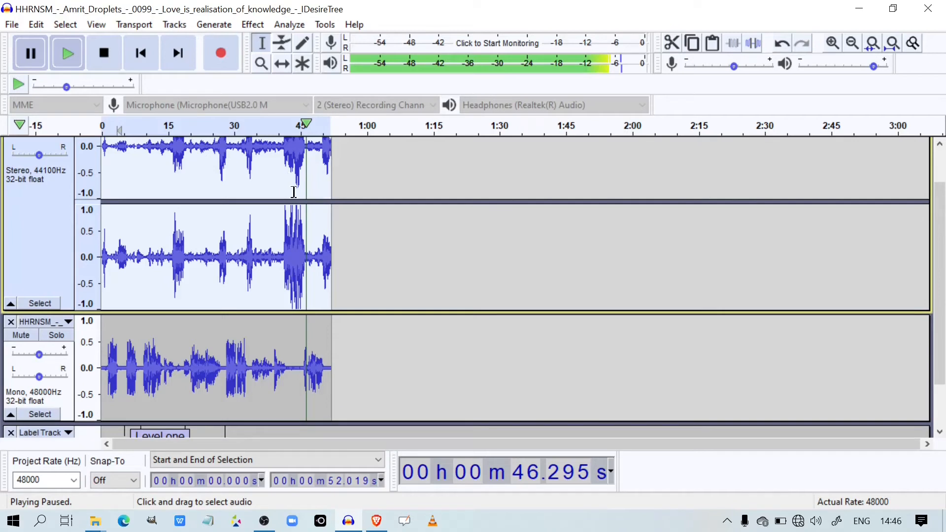
scroll(294, 197, up, 2)
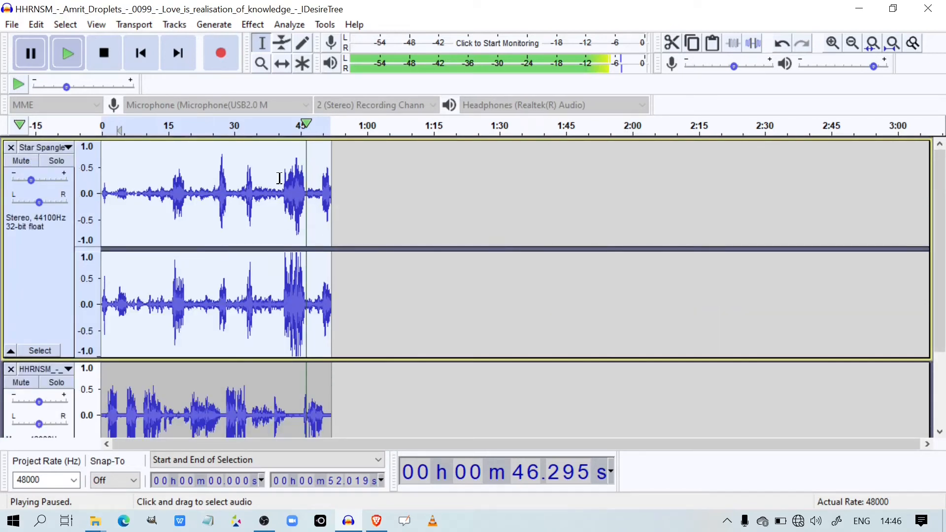
click(269, 141)
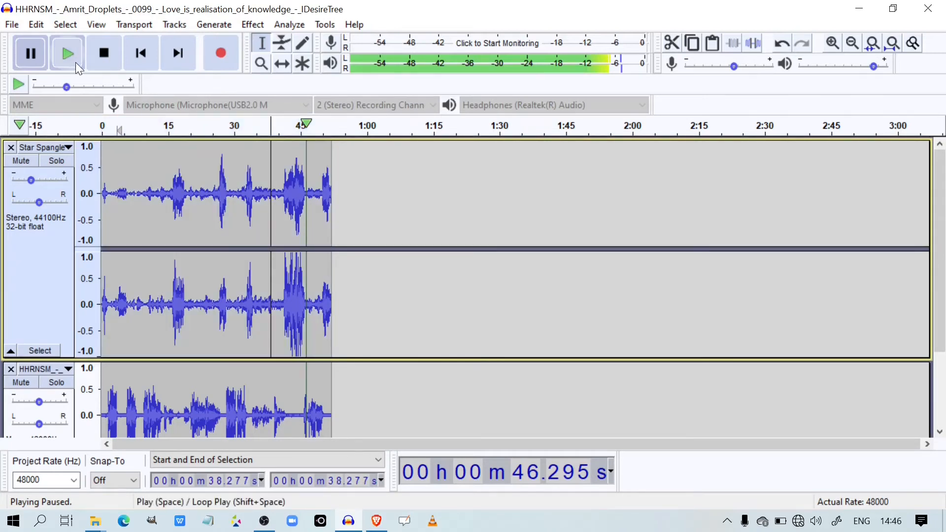
click(269, 123)
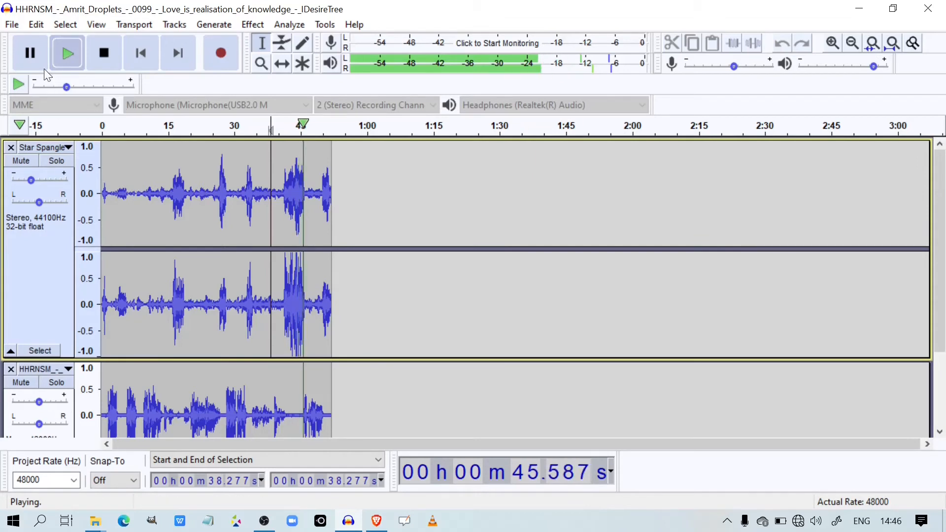
click(31, 54)
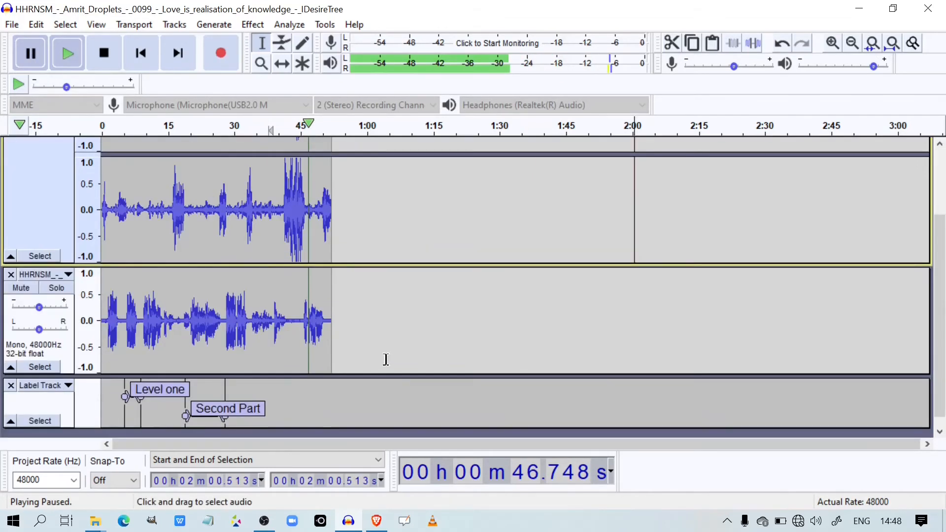
Step: Select the full length of the music and speech tracks and combine them with Mix and Render
scroll(386, 360, up, 2)
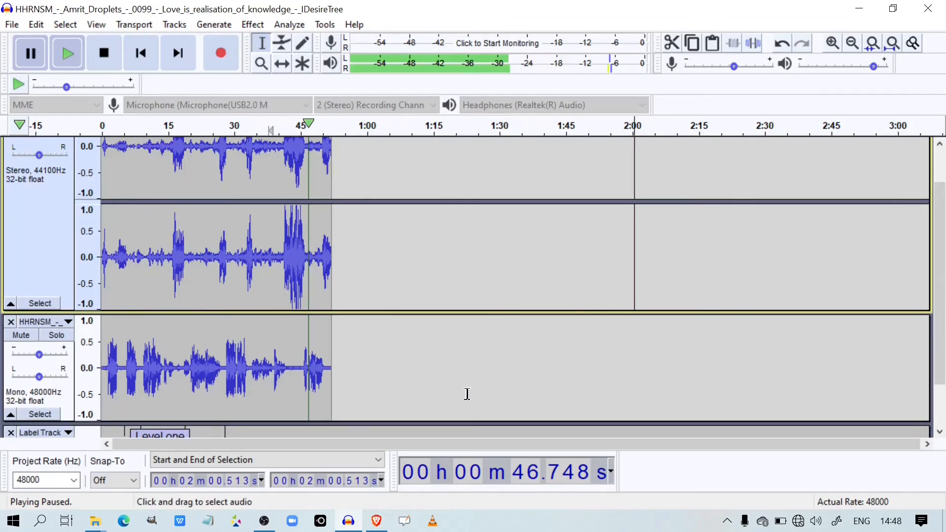
scroll(259, 249, down, 3)
scroll(334, 291, up, 5)
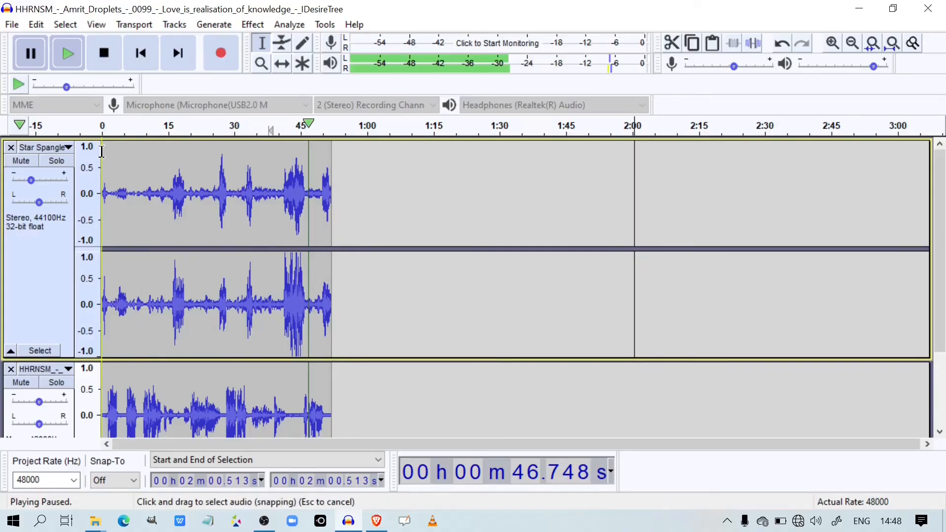
drag(103, 151, 331, 457)
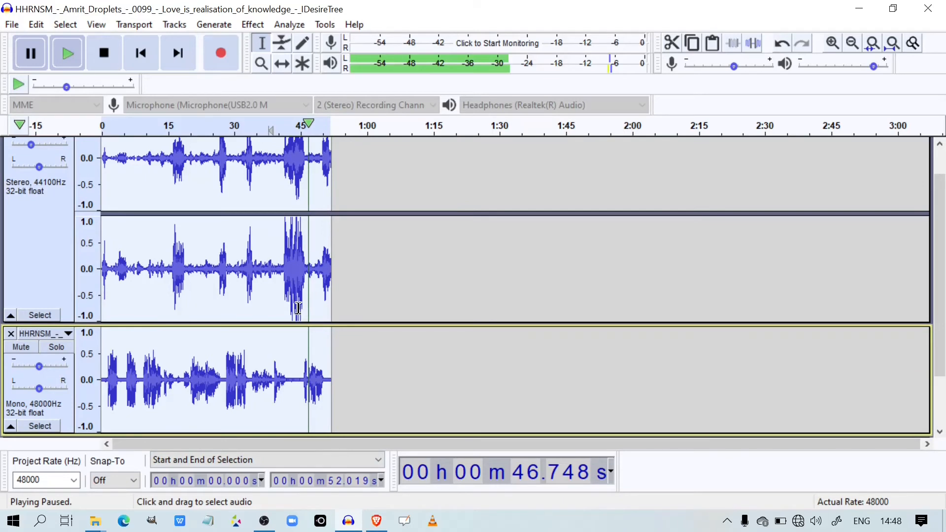
click(166, 23)
mouse_move(181, 63)
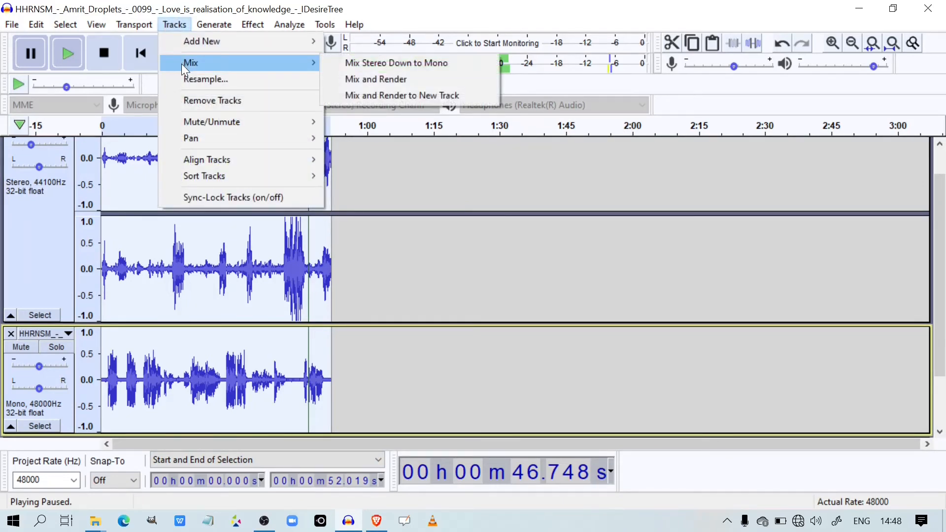
click(357, 81)
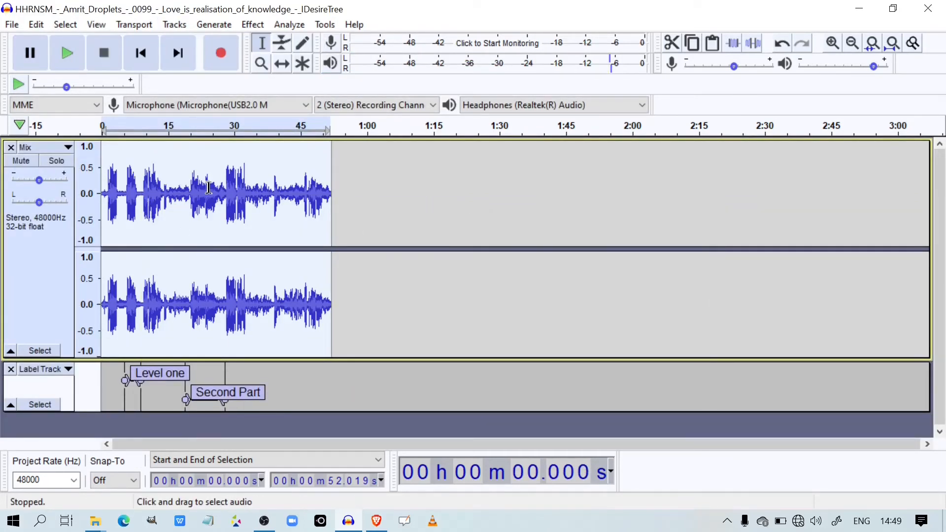
Step: Play the mixed track from near its start and again from about 36 s, pausing at the end
click(107, 122)
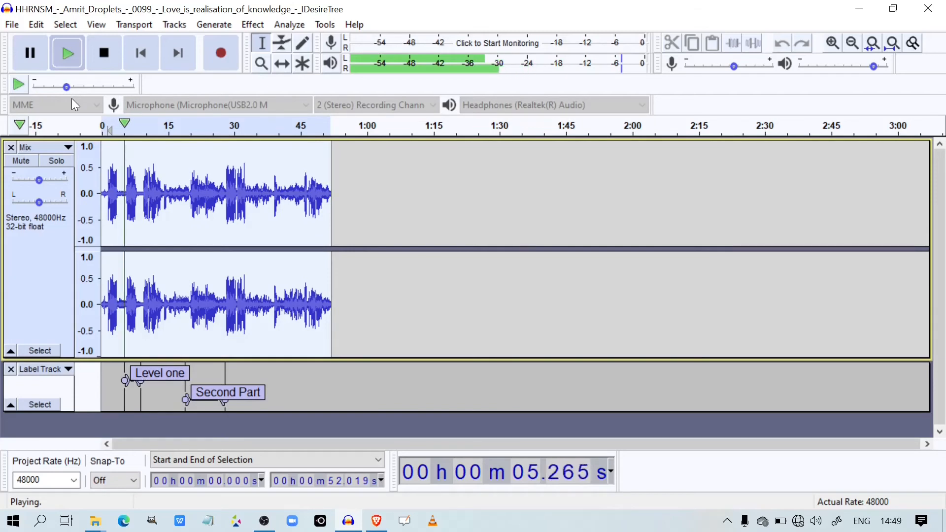
click(259, 129)
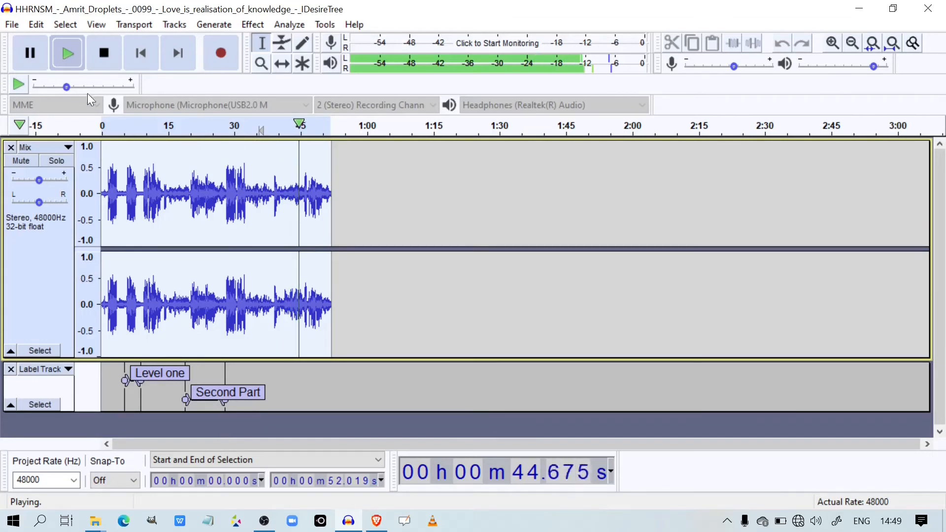
click(34, 50)
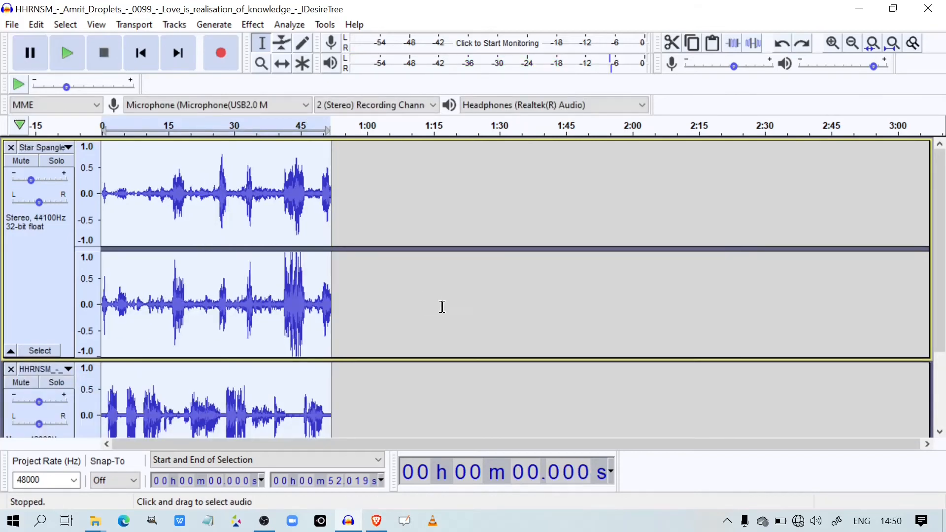
Step: Set the wave color of the HHRNSM speech track to Instrument 2
scroll(453, 303, down, 3)
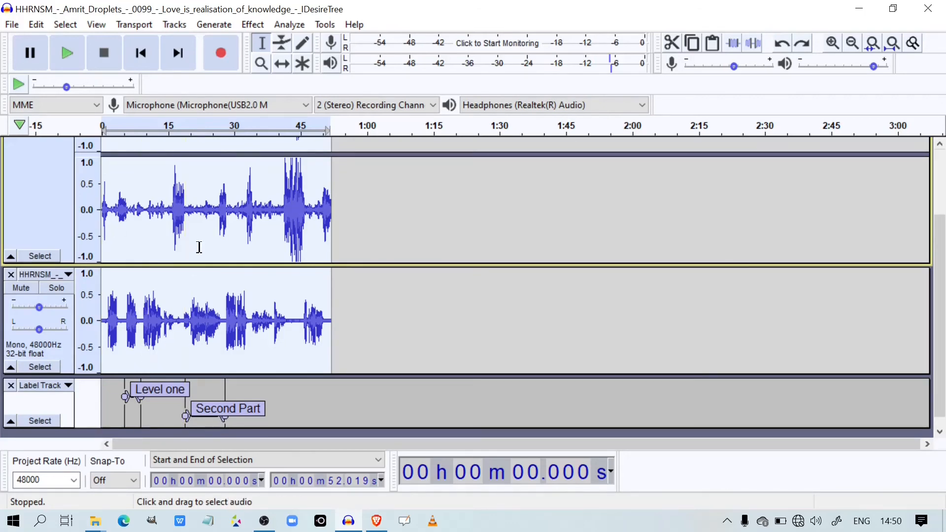
scroll(212, 245, up, 3)
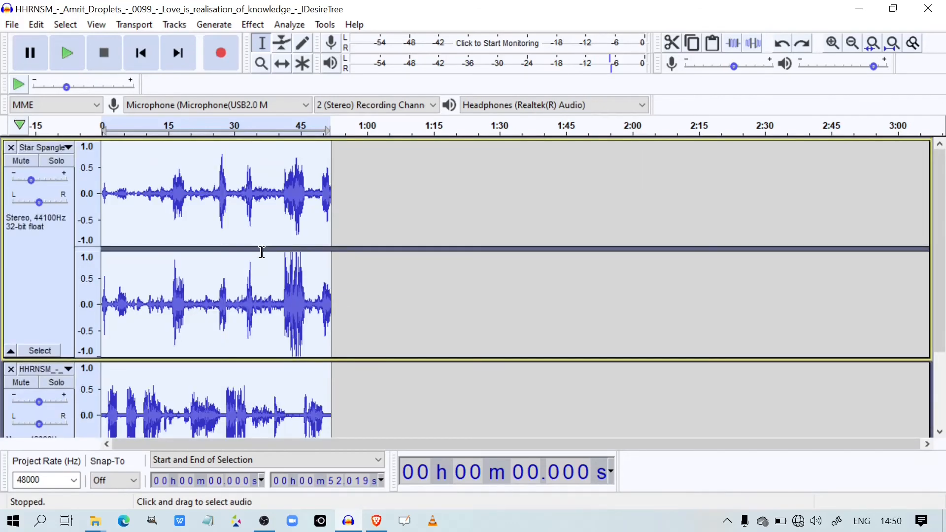
scroll(261, 249, down, 3)
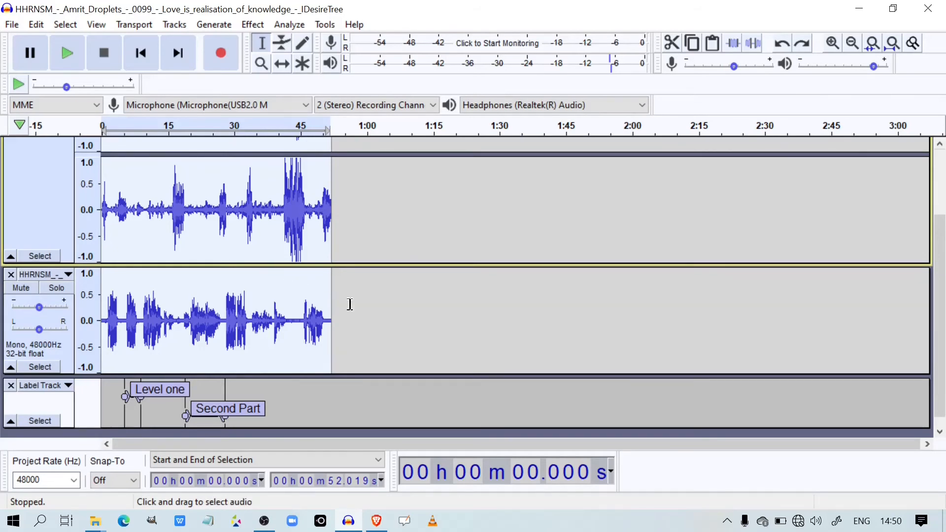
scroll(351, 304, up, 3)
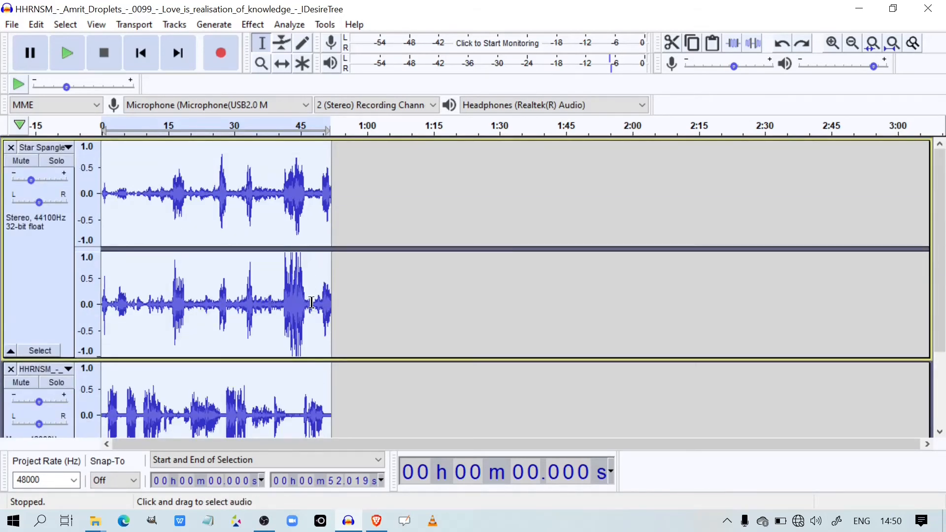
scroll(311, 302, down, 3)
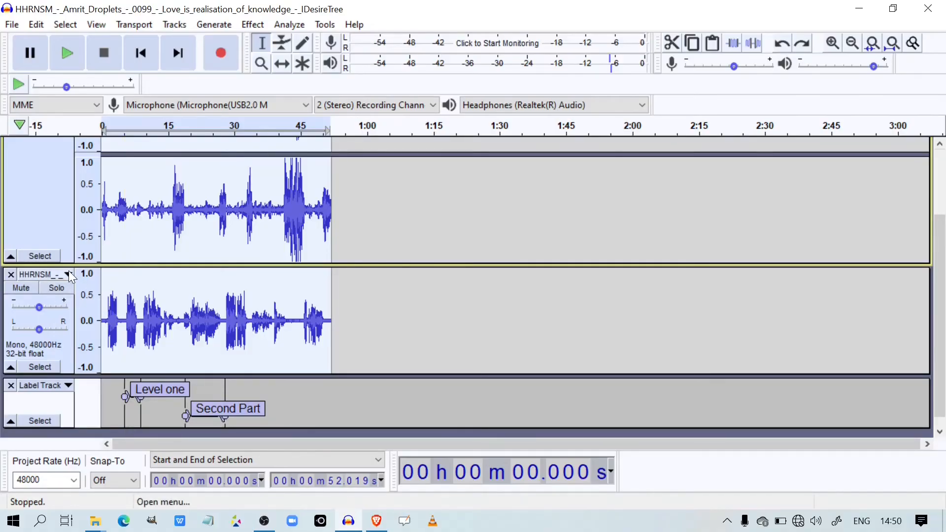
click(68, 275)
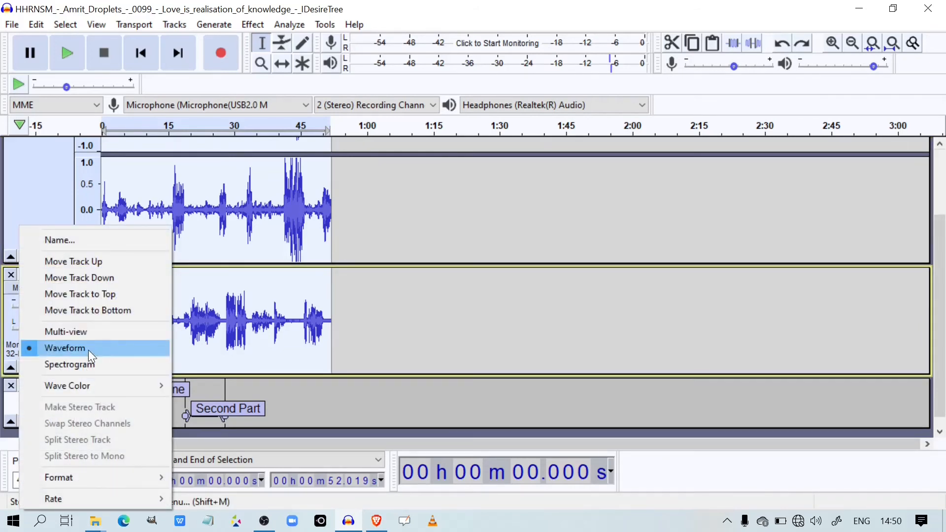
mouse_move(90, 388)
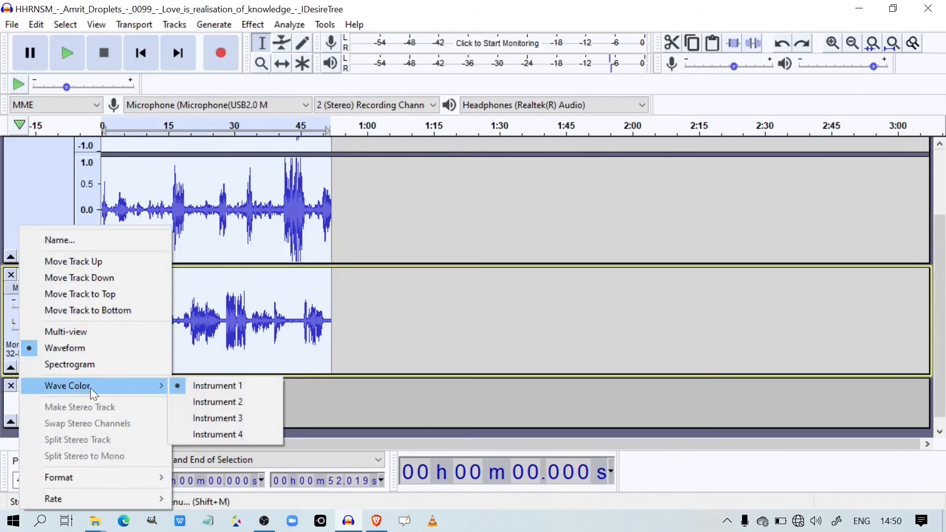
click(212, 400)
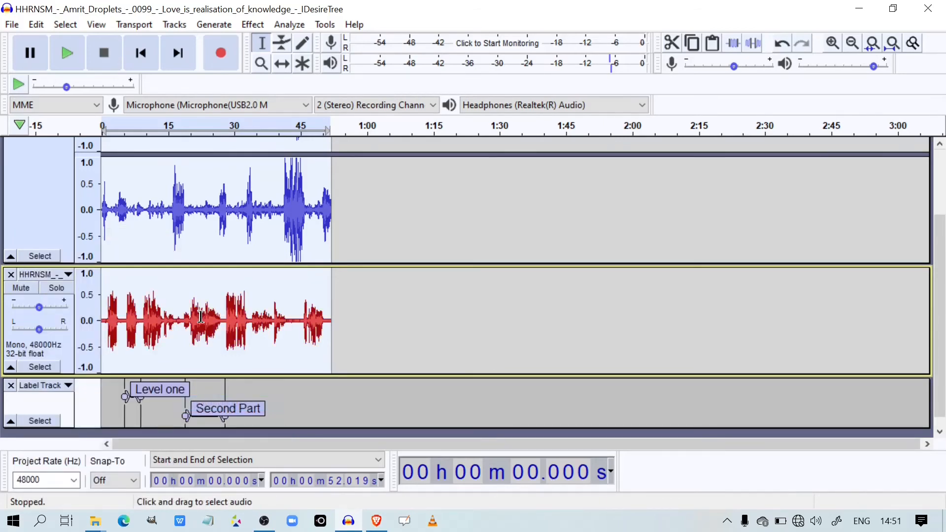
Step: Set the wave color of the Star Spangle music track to Instrument 3 and compare it with the speech track
scroll(119, 232, up, 3)
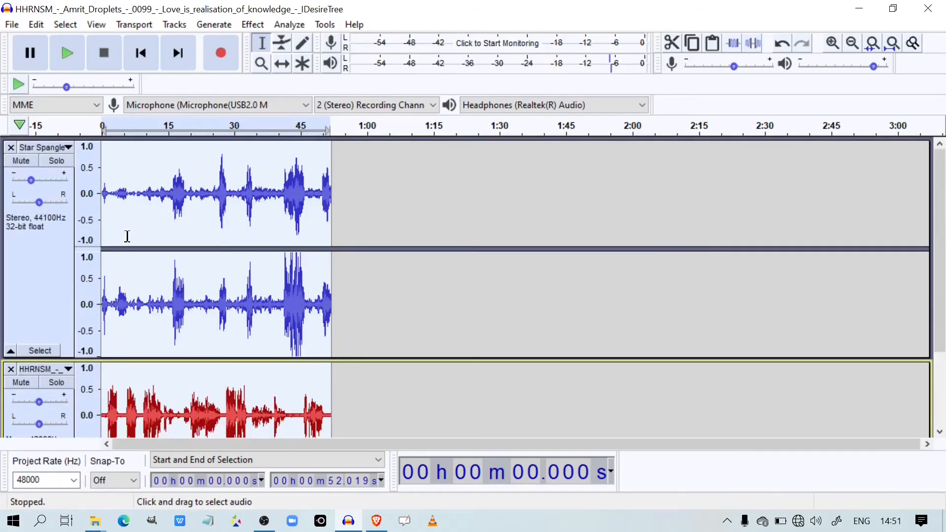
click(67, 146)
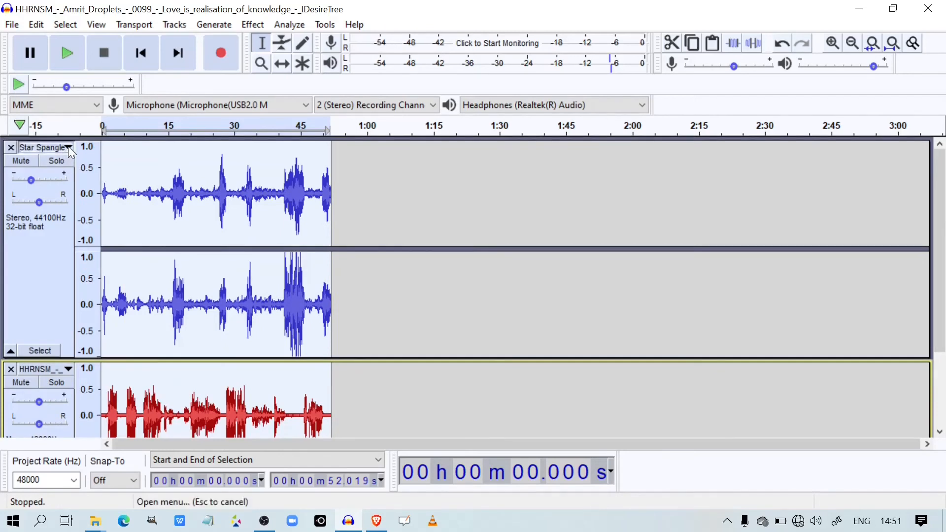
mouse_move(92, 318)
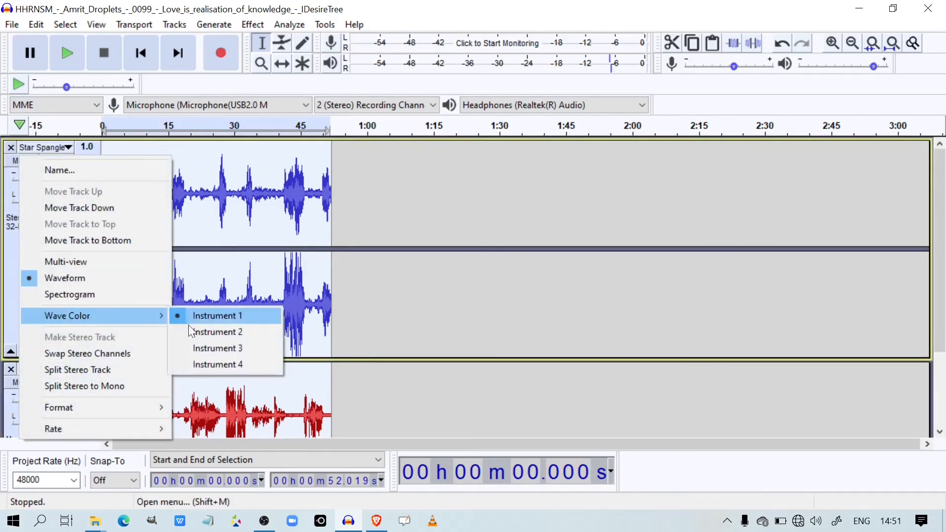
click(197, 347)
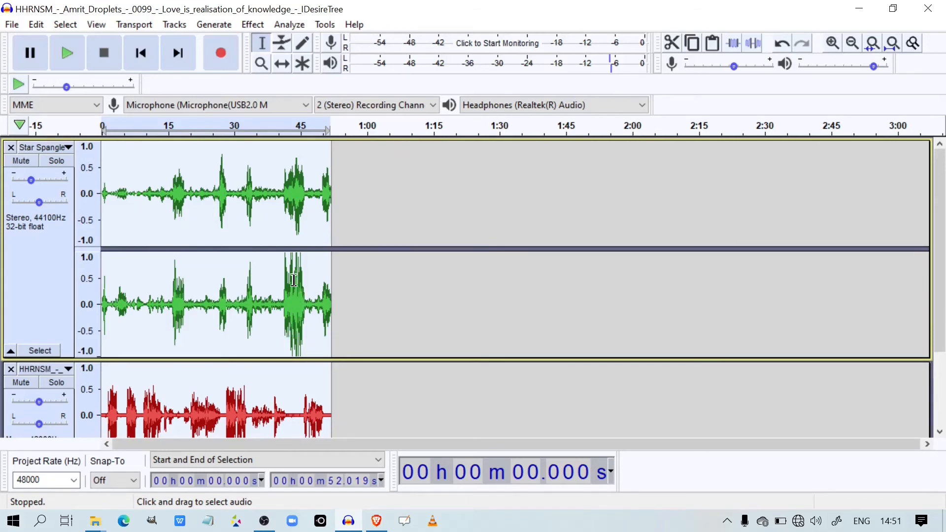
scroll(294, 280, down, 3)
scroll(421, 316, up, 3)
scroll(300, 282, down, 3)
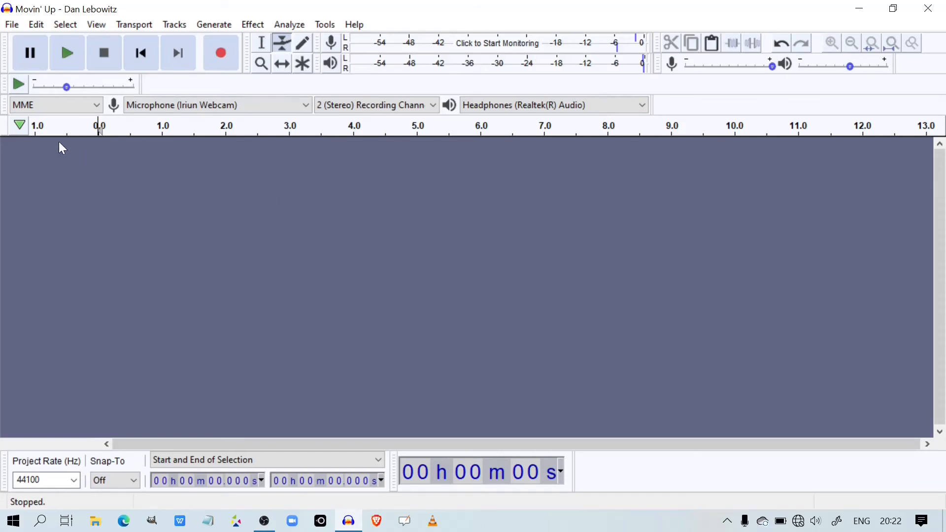
Step: Import the audio file Easy Shake - Geographer from the Music folder
click(11, 24)
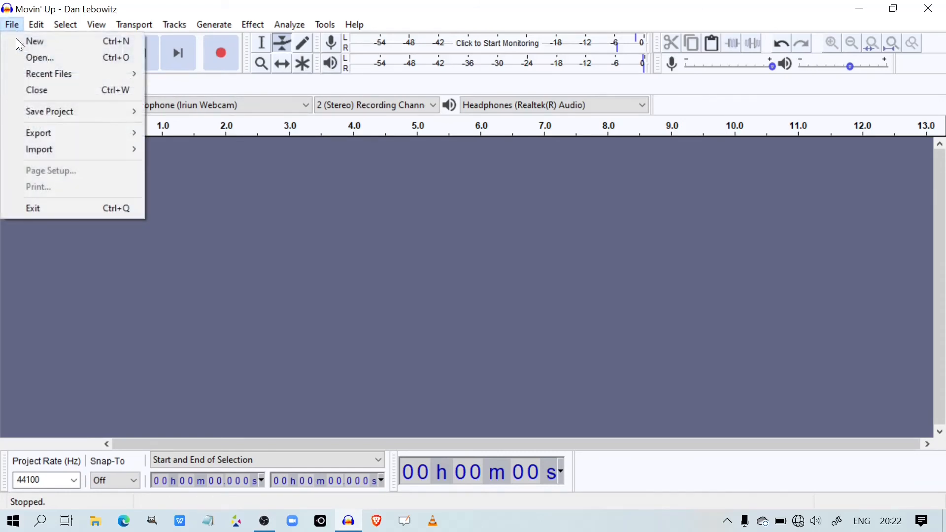
mouse_move(58, 150)
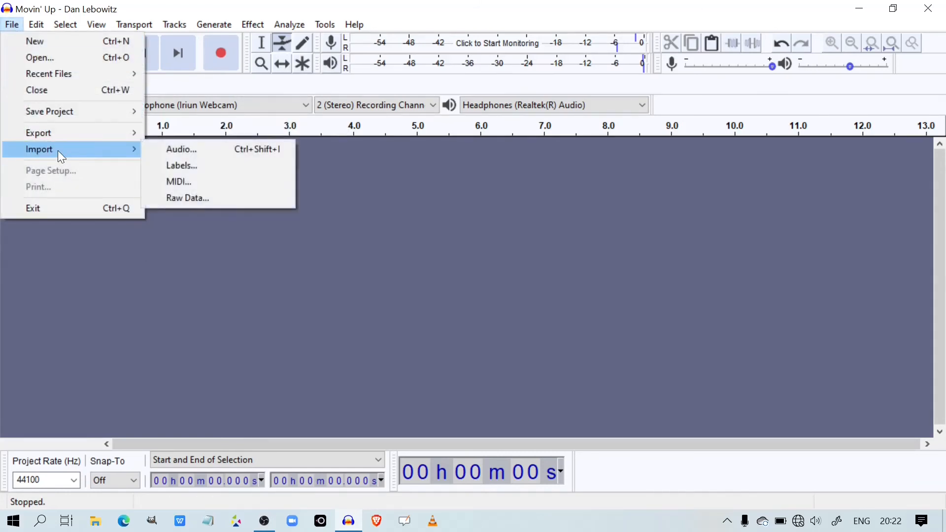
click(185, 151)
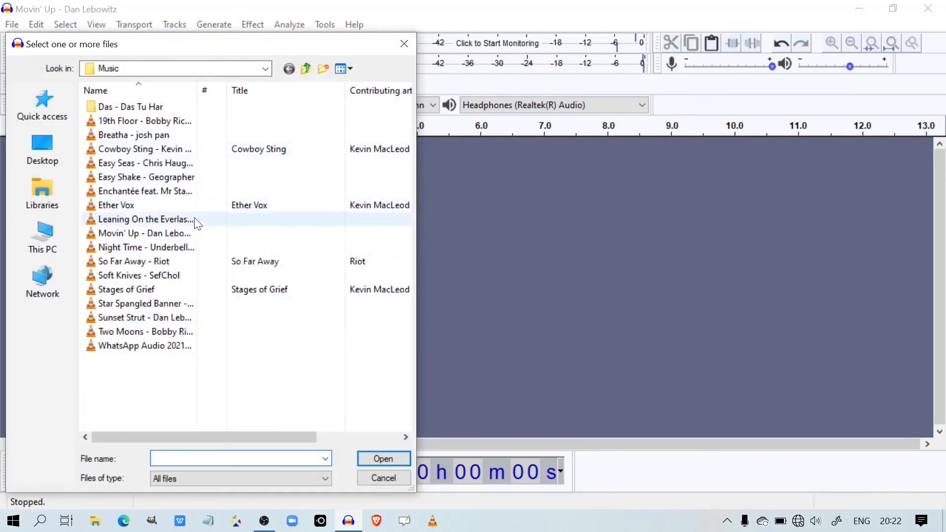
click(182, 177)
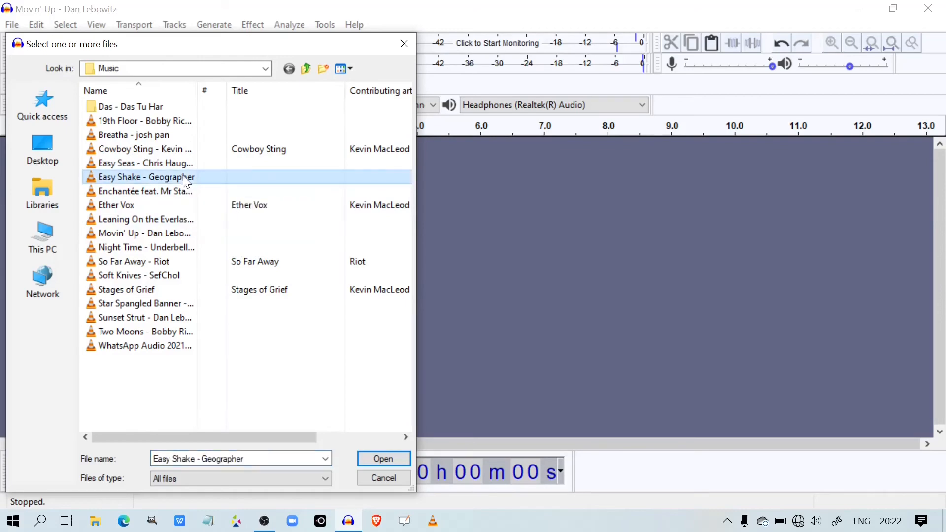
click(383, 459)
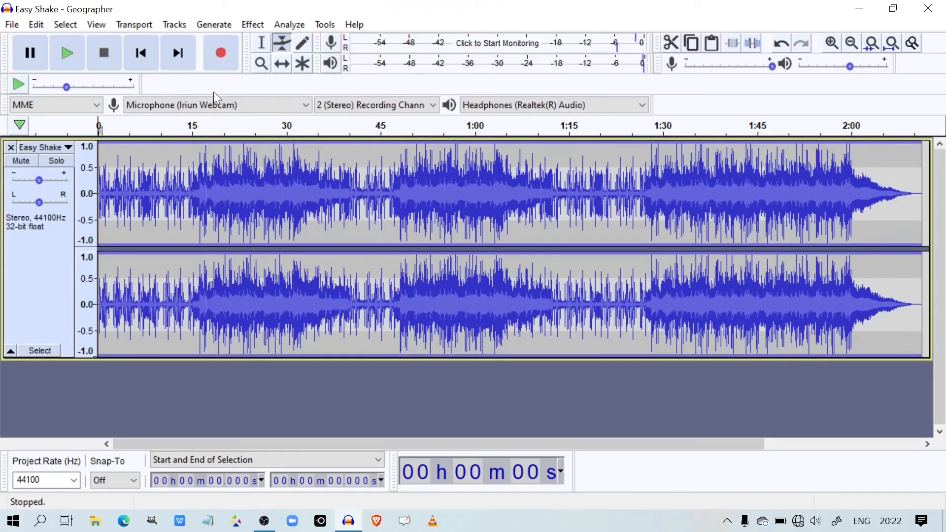
Step: Add an envelope control point at about 2:08 near the end of the Easy Shake track and enlarge the track's height
click(263, 44)
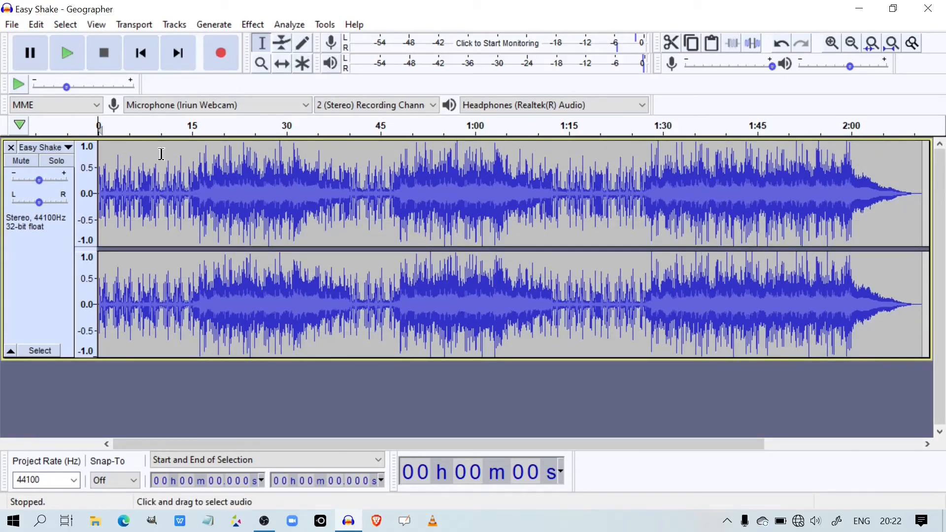
click(279, 40)
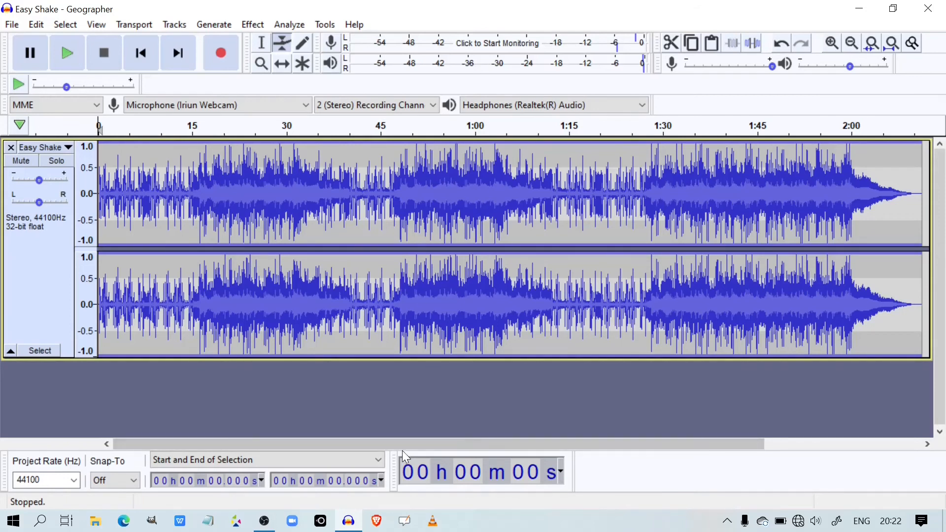
drag(395, 445, 556, 446)
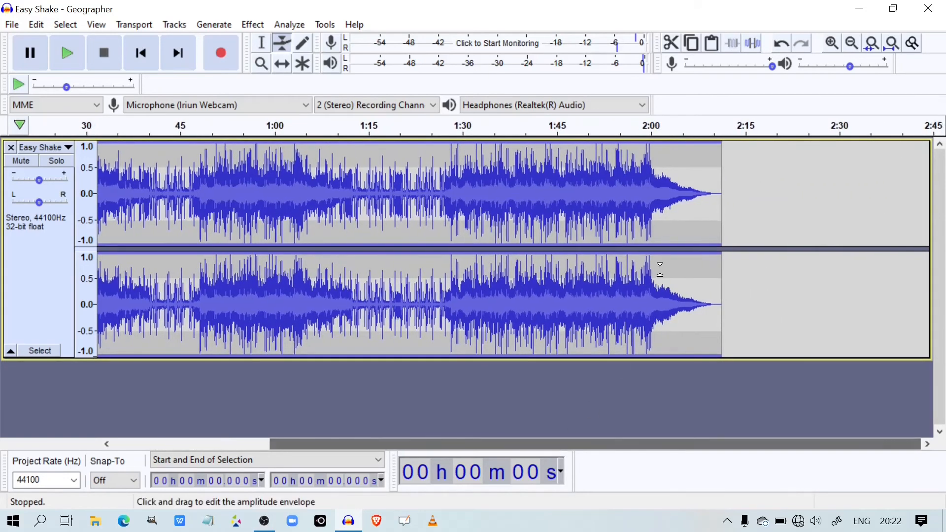
click(704, 166)
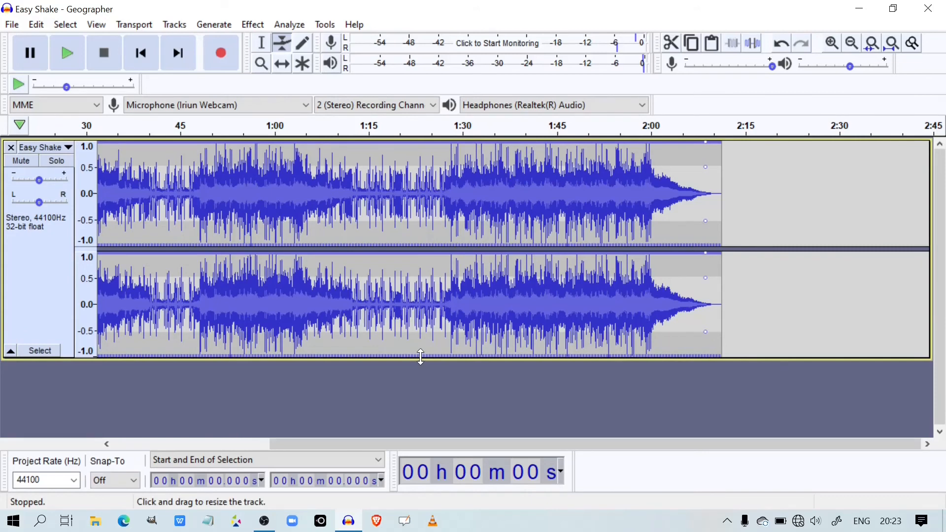
drag(421, 357, 420, 435)
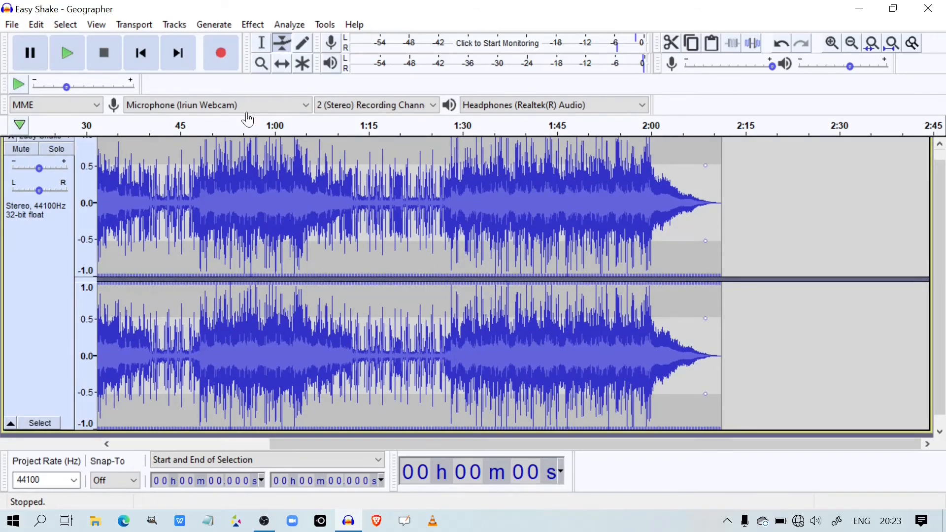
Step: With the Selection tool, play the Easy Shake track from about 1:27 for several seconds and stop playback
click(262, 44)
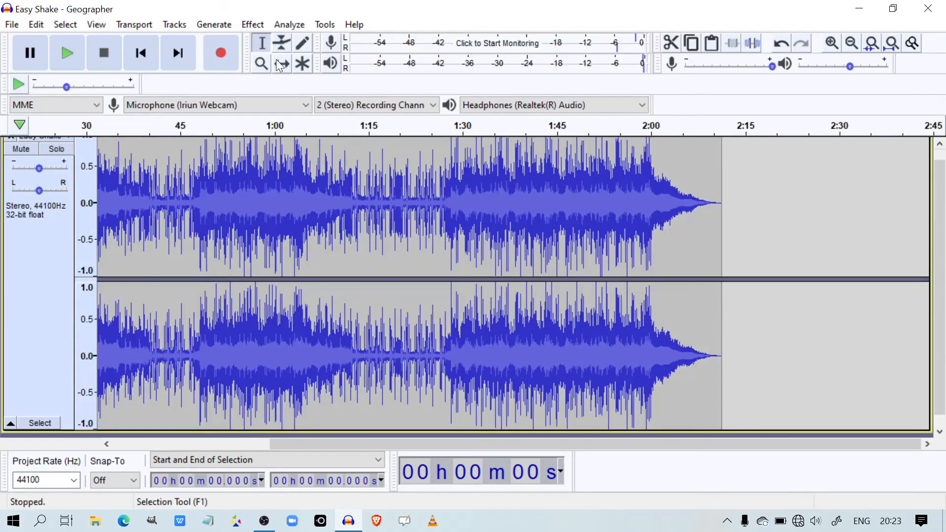
click(441, 148)
key(space)
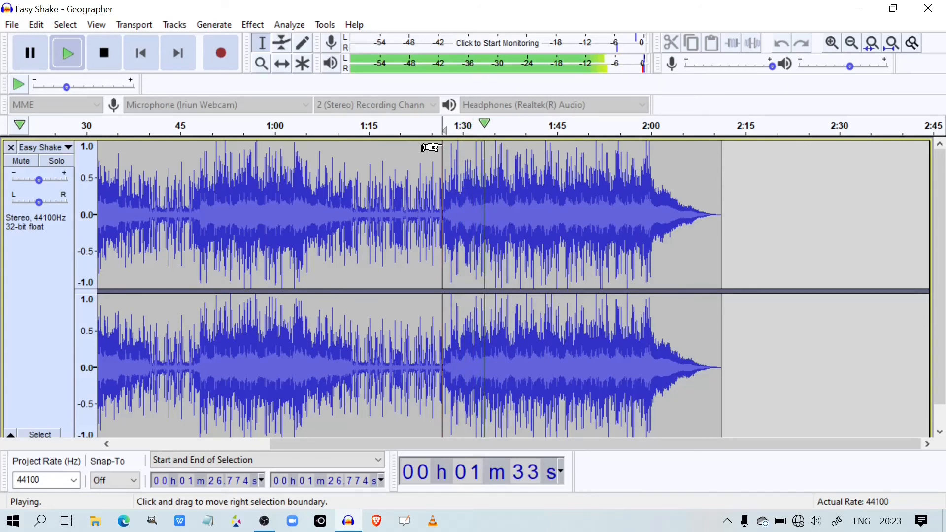
key(space)
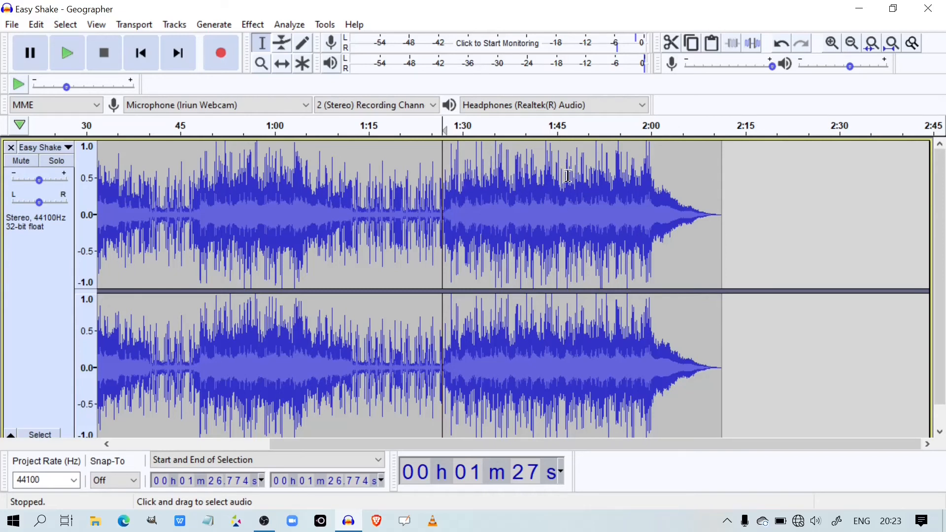
Step: With the Envelope tool, add closely spaced pairs of control points at about 1:27 and 1:54 around the loud section
click(280, 44)
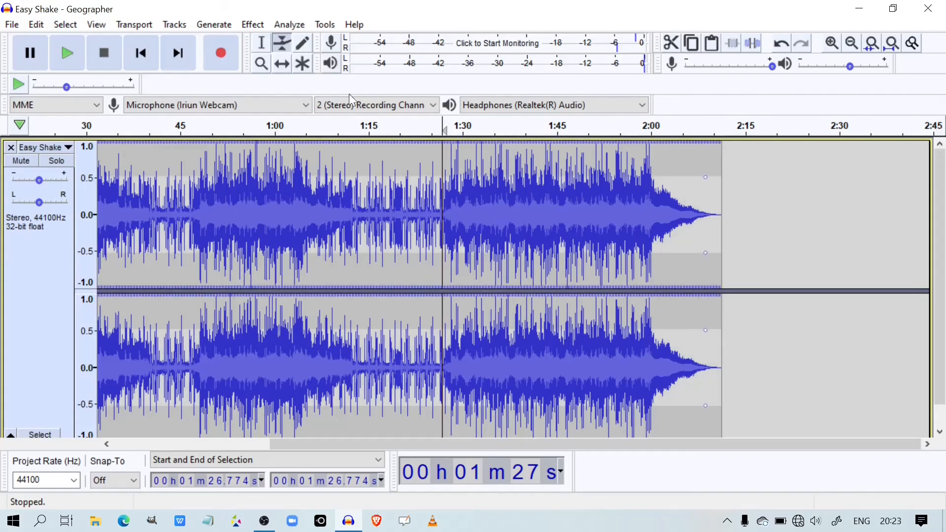
click(443, 172)
scroll(443, 172, down, 1)
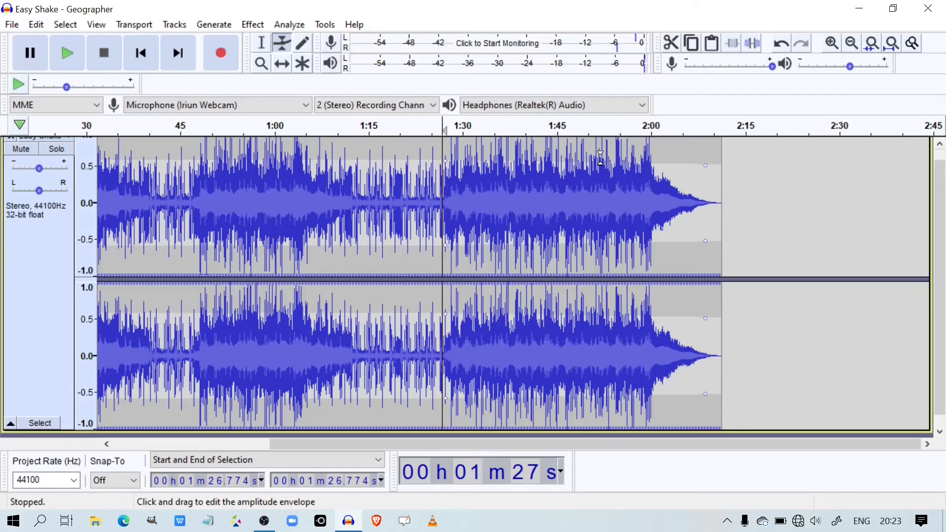
click(616, 158)
scroll(588, 189, up, 1)
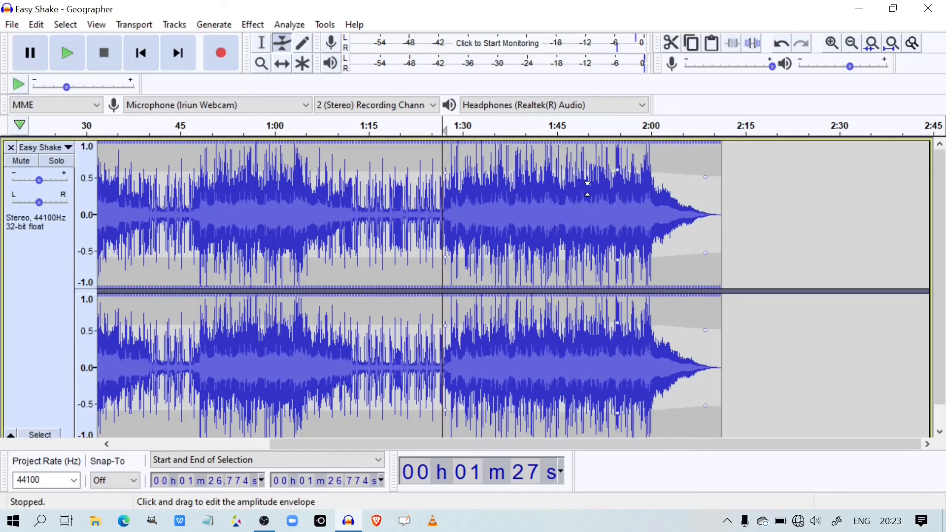
click(454, 171)
scroll(567, 158, down, 1)
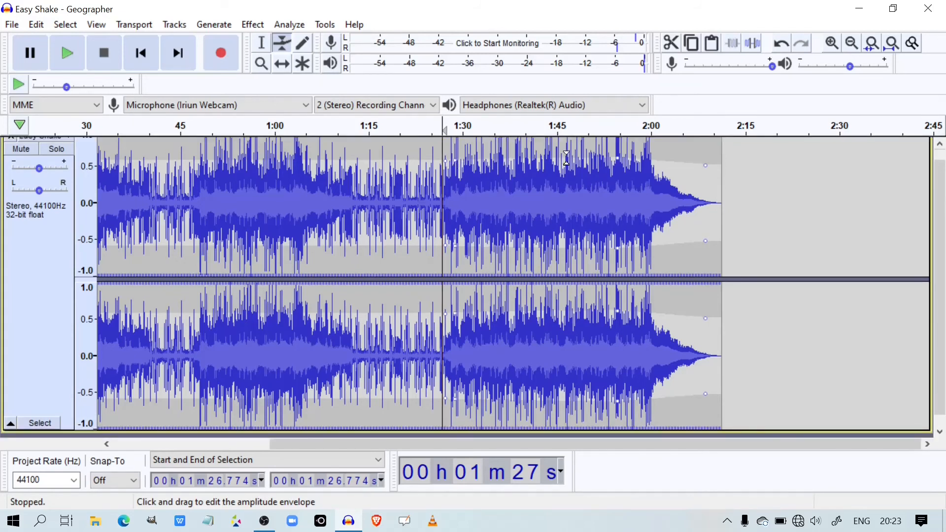
click(608, 157)
scroll(592, 167, up, 1)
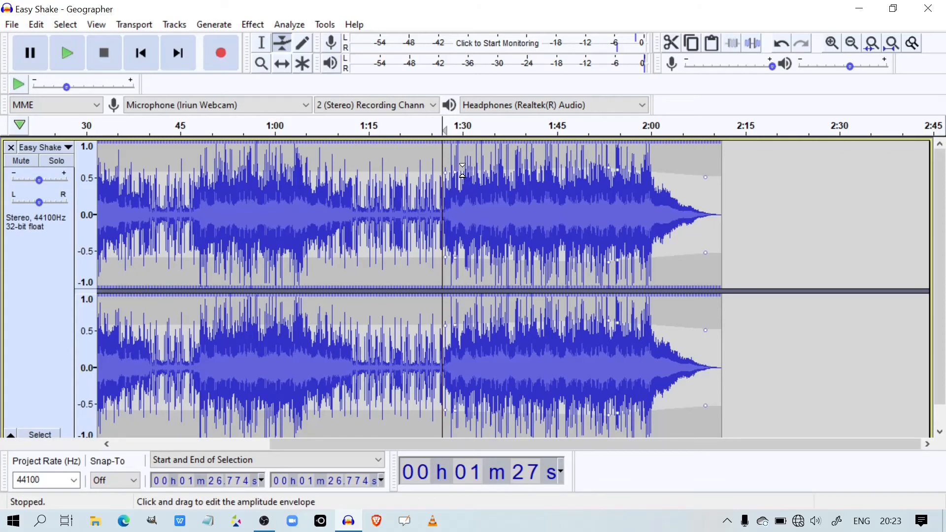
Step: Lower the Easy Shake envelope to an even level of about 0.5 between about 1:31 and 1:52
drag(462, 170, 471, 212)
scroll(575, 164, down, 1)
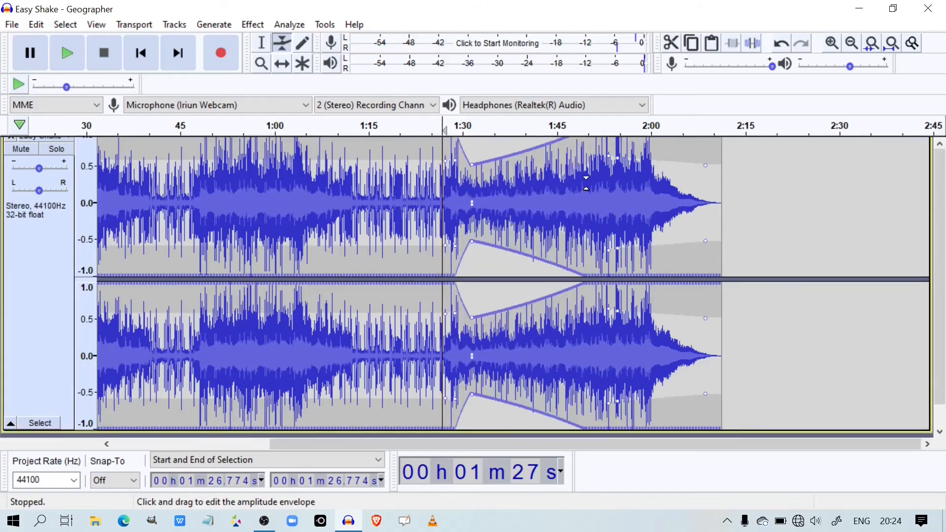
scroll(586, 182, up, 1)
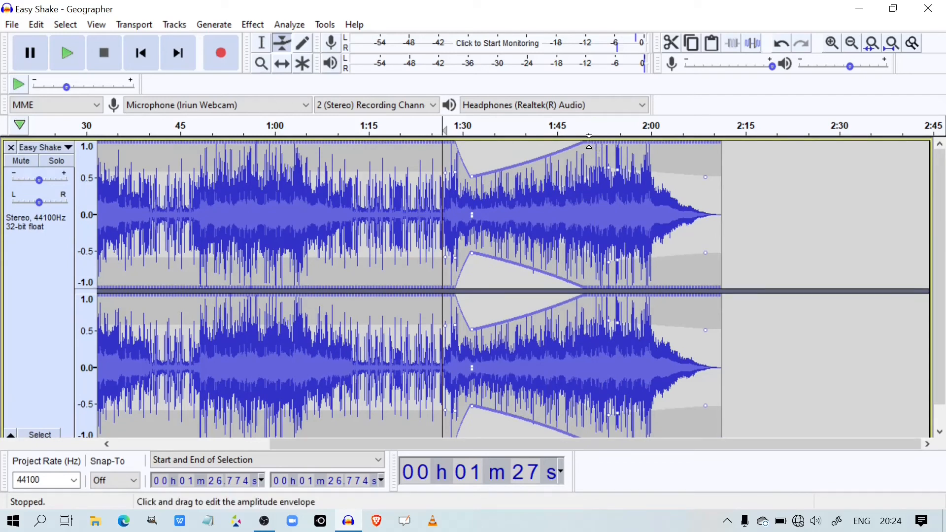
drag(606, 145, 602, 177)
scroll(500, 173, down, 1)
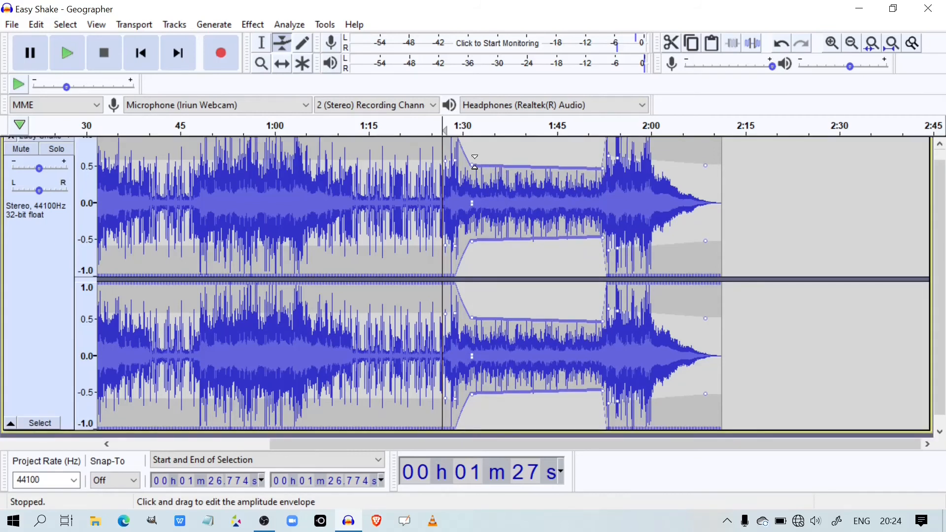
drag(473, 162, 475, 166)
scroll(473, 168, up, 1)
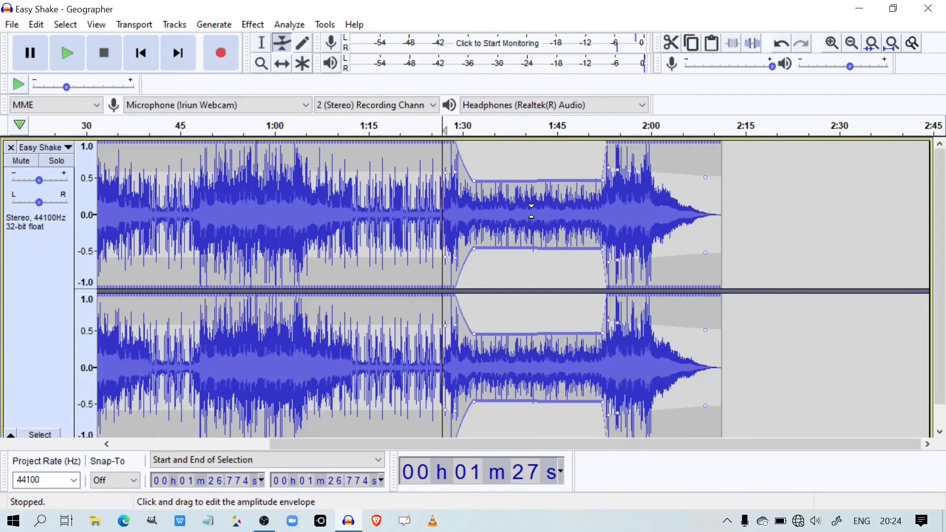
Step: With the Selection tool, play the Easy Shake track from about 1:27 and pause playback at about 1:39
click(261, 43)
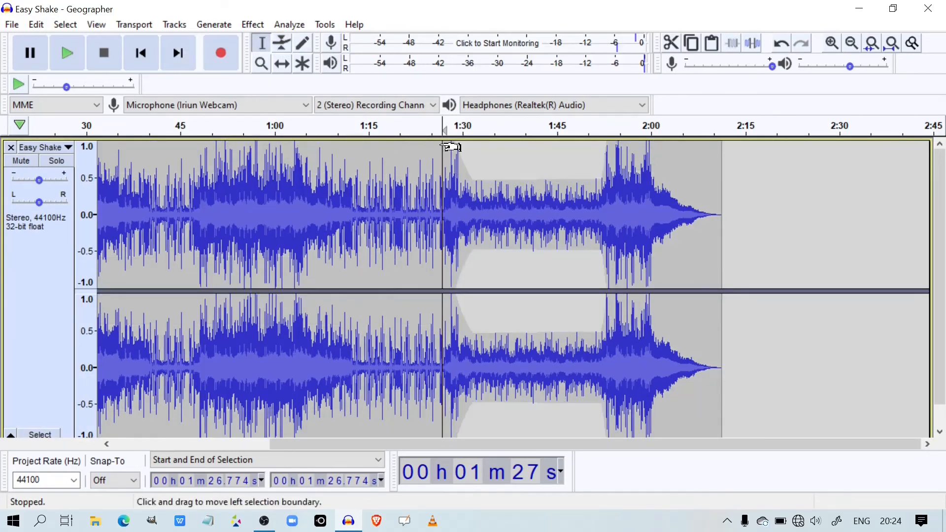
scroll(444, 145, down, 1)
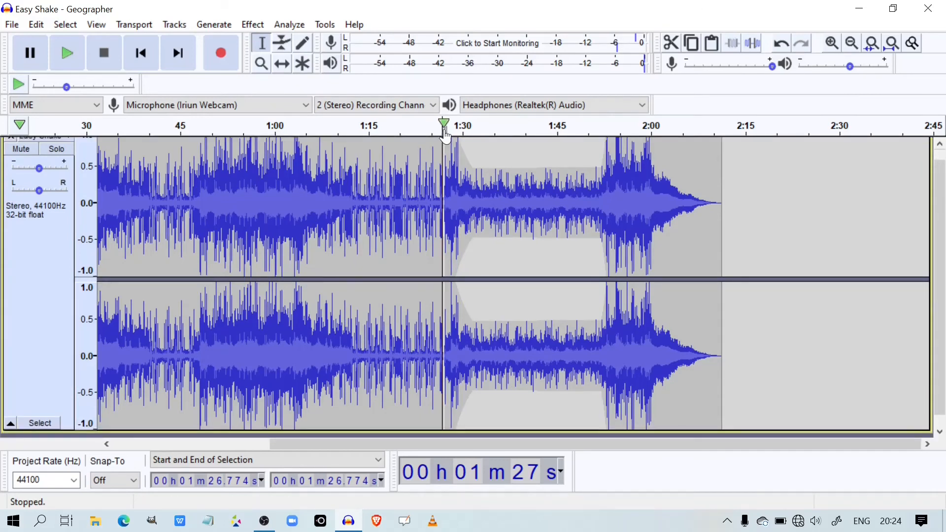
click(444, 129)
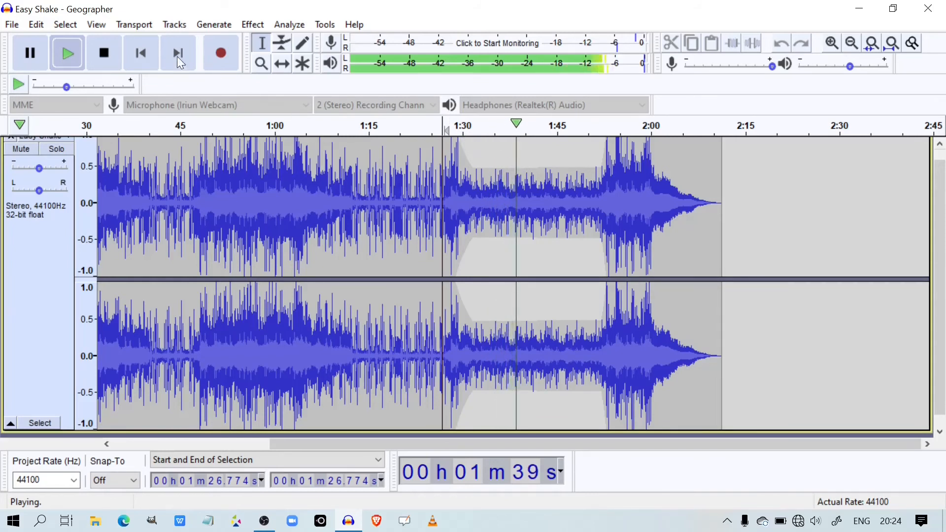
click(40, 53)
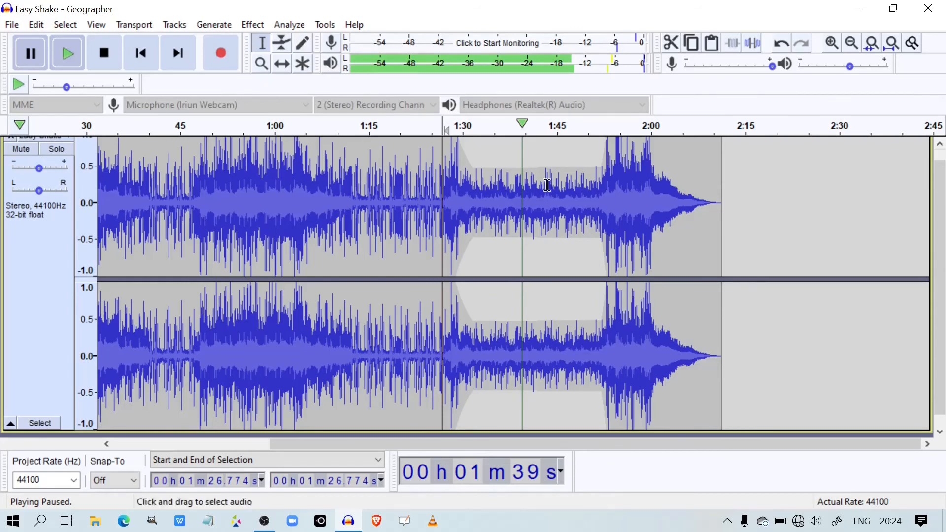
Step: With the Draw tool, redraw individual samples of Easy Shake's upper channel into peaks and dips between about 1:26.1366 and 1:26.1370
click(832, 44)
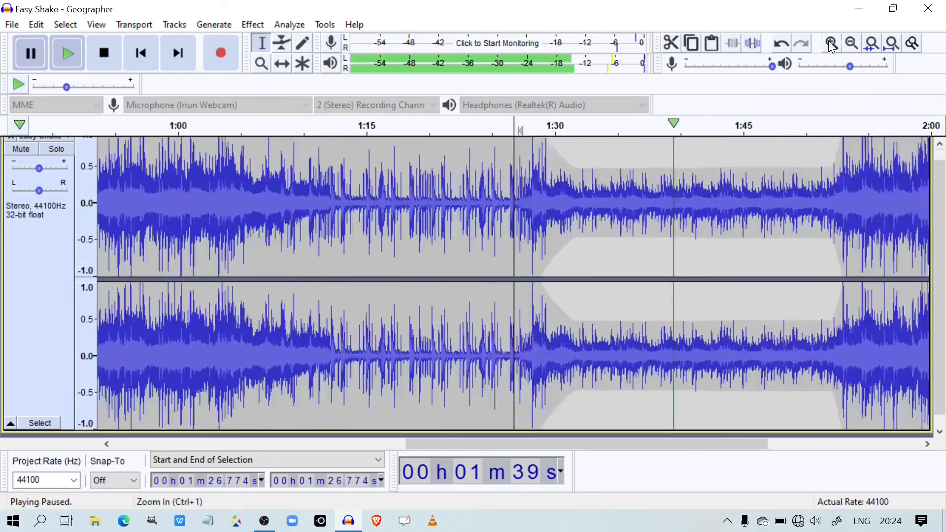
click(832, 43)
double_click(832, 43)
double_click(832, 44)
double_click(832, 43)
click(832, 44)
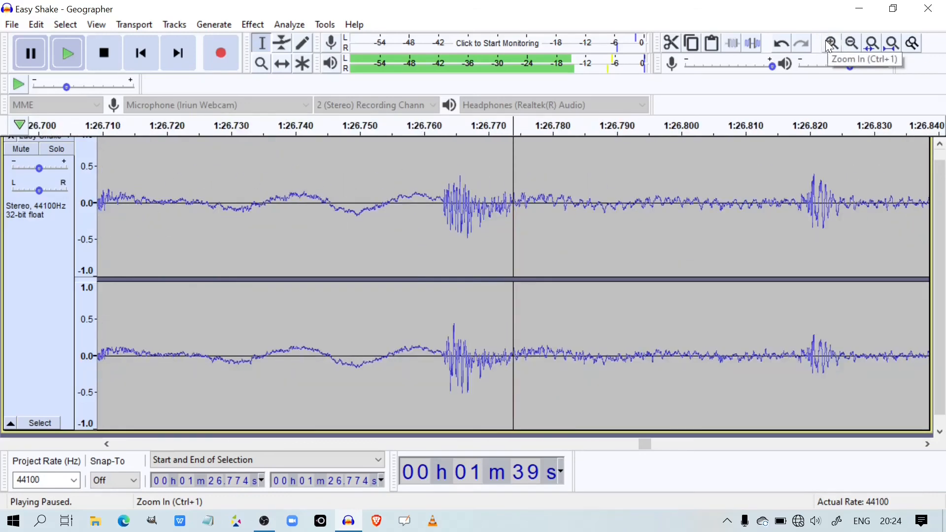
click(832, 44)
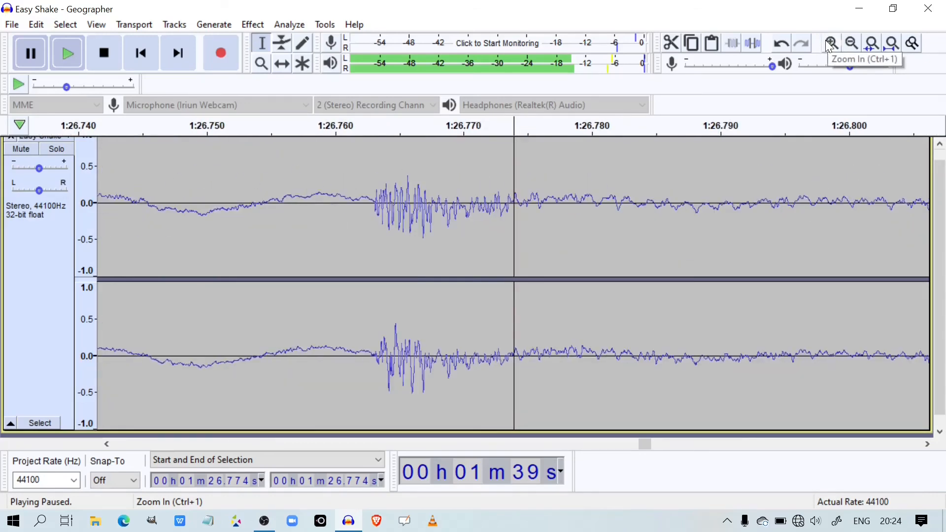
click(832, 44)
click(832, 43)
click(832, 43)
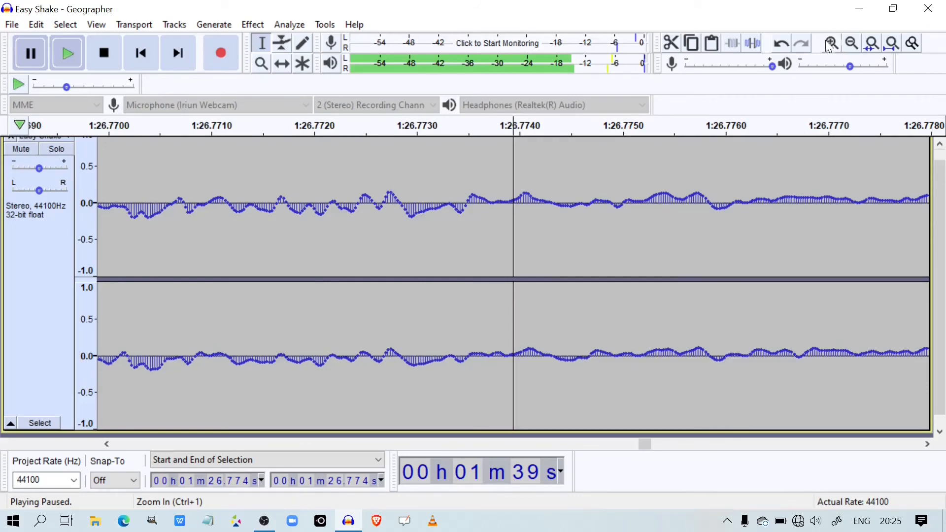
click(832, 43)
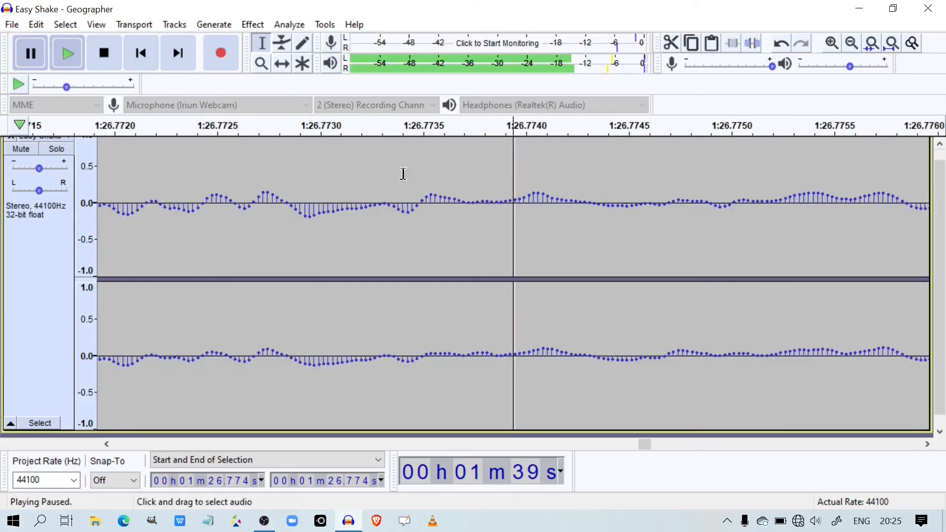
click(295, 46)
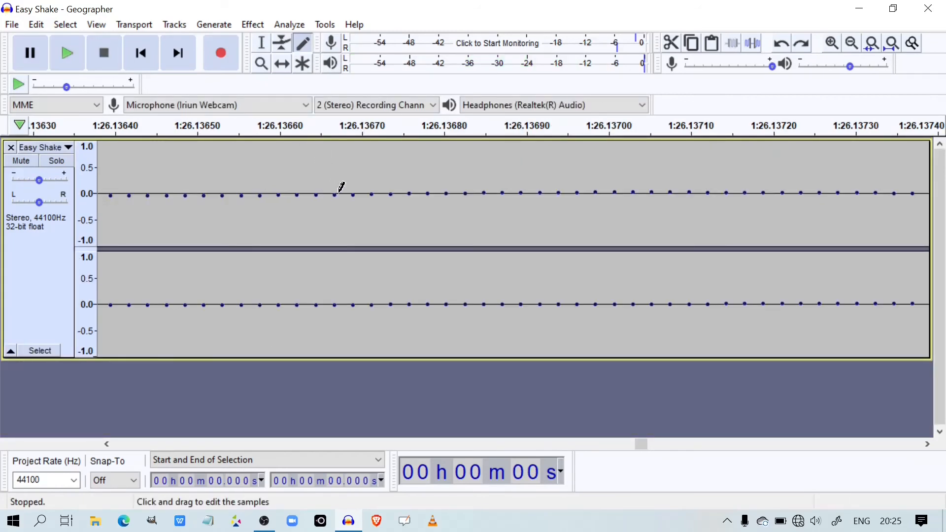
mouse_move(337, 193)
mouse_down()
mouse_move(353, 227)
mouse_move(356, 207)
mouse_move(355, 221)
mouse_move(400, 225)
mouse_move(454, 195)
mouse_move(469, 161)
mouse_move(482, 152)
mouse_move(491, 163)
mouse_up()
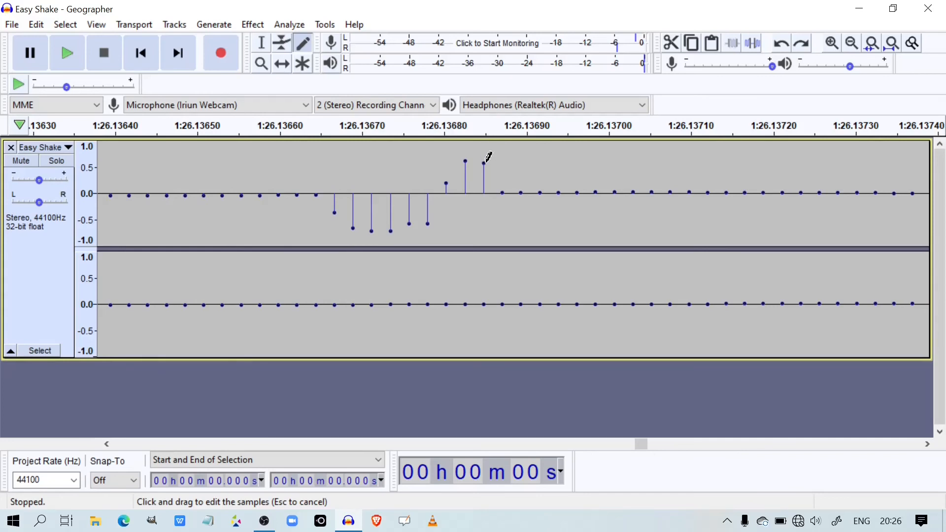
drag(485, 162, 485, 162)
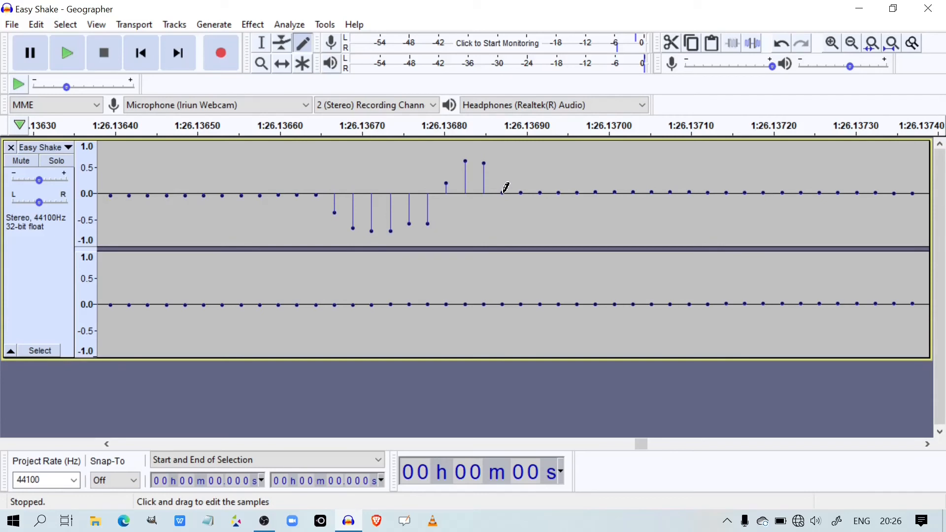
drag(503, 192, 507, 235)
mouse_move(522, 188)
mouse_down()
mouse_move(525, 201)
mouse_move(523, 178)
mouse_move(549, 152)
mouse_move(597, 194)
mouse_move(606, 176)
mouse_move(619, 213)
mouse_move(642, 230)
mouse_up()
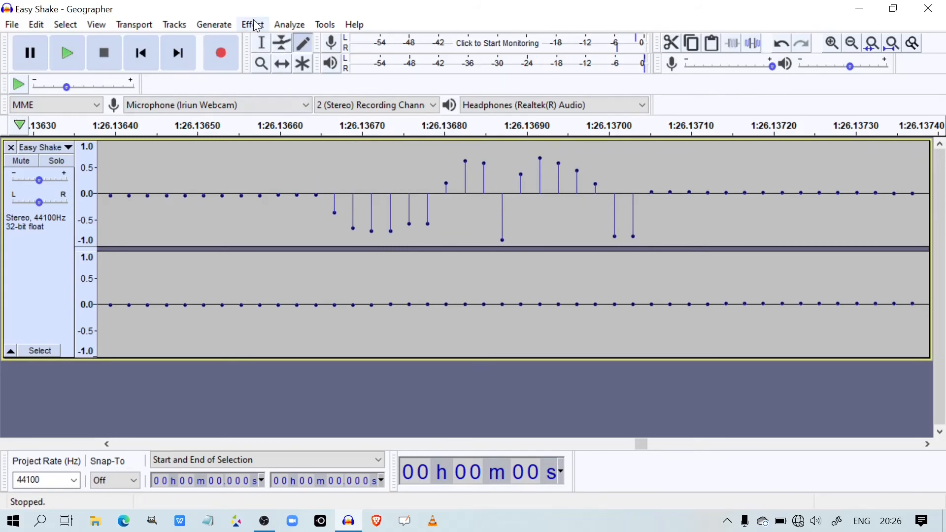
click(890, 40)
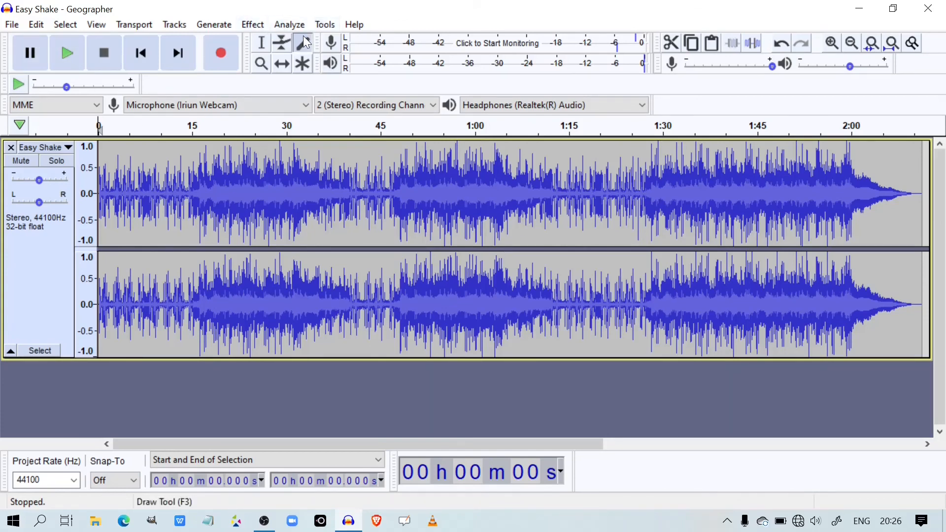
Step: Examine the enabled effects in the plug-in manager, including SPITFISH de-esser, and leave it without changes
click(257, 25)
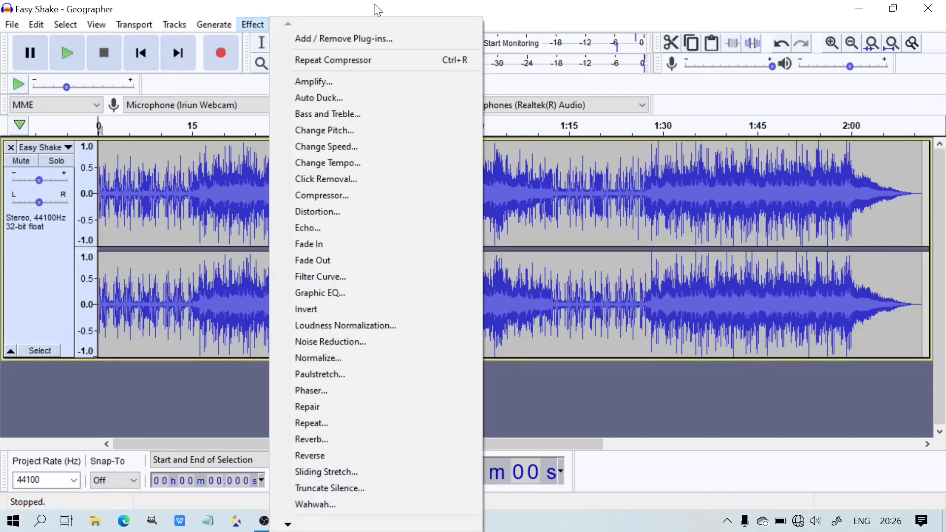
click(344, 35)
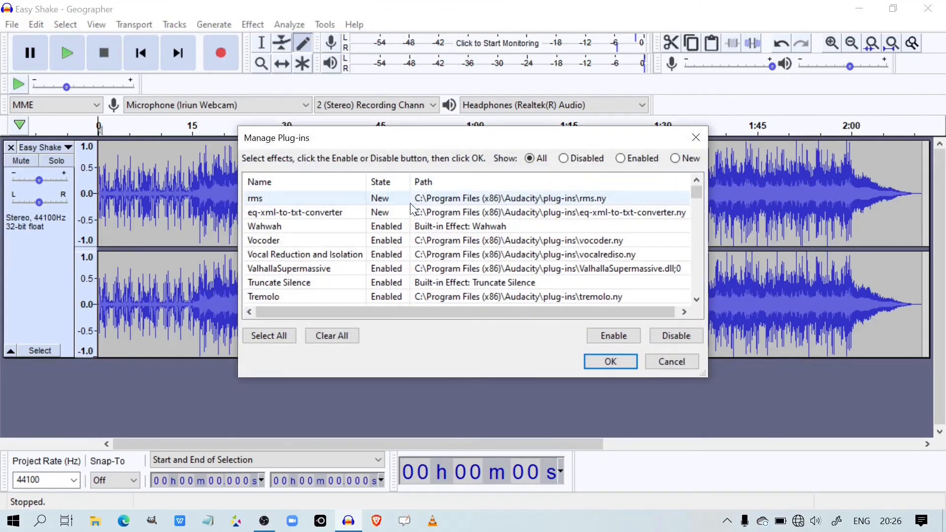
click(621, 161)
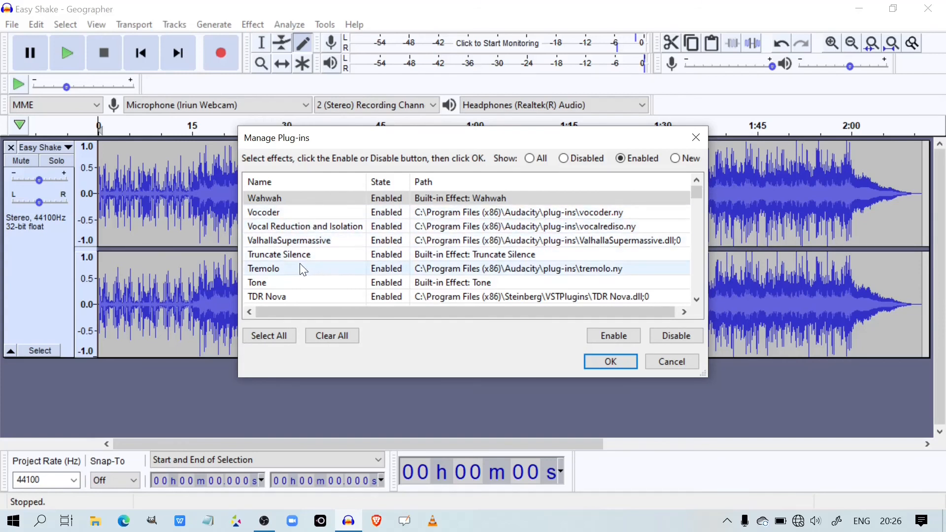
scroll(288, 294, down, 1)
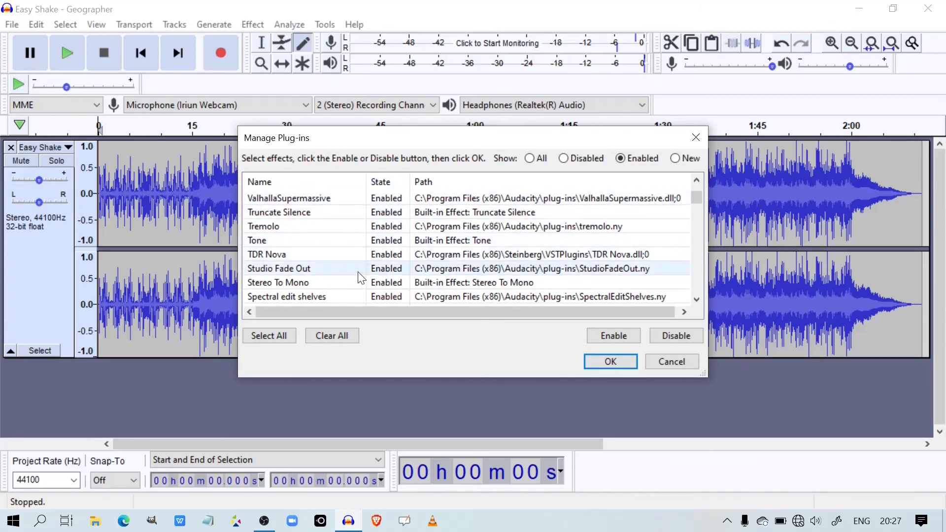
scroll(367, 222, down, 3)
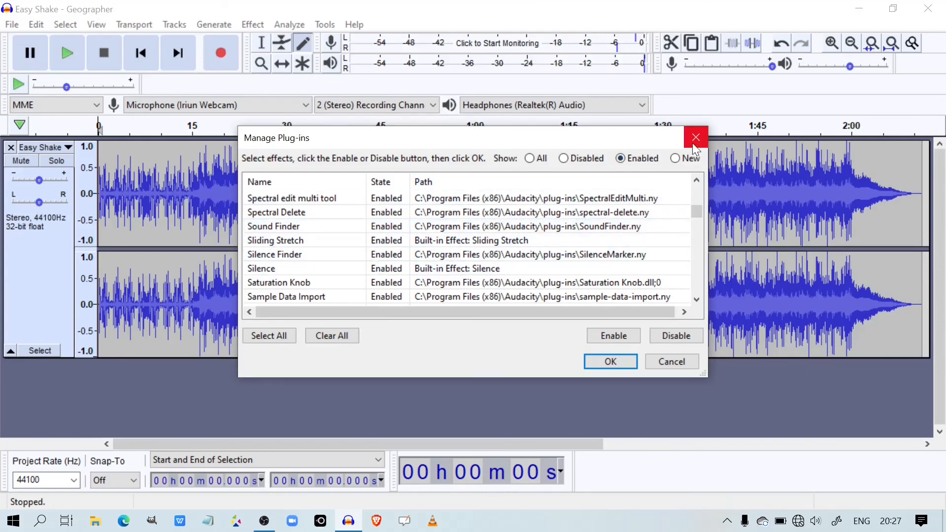
scroll(437, 266, down, 2)
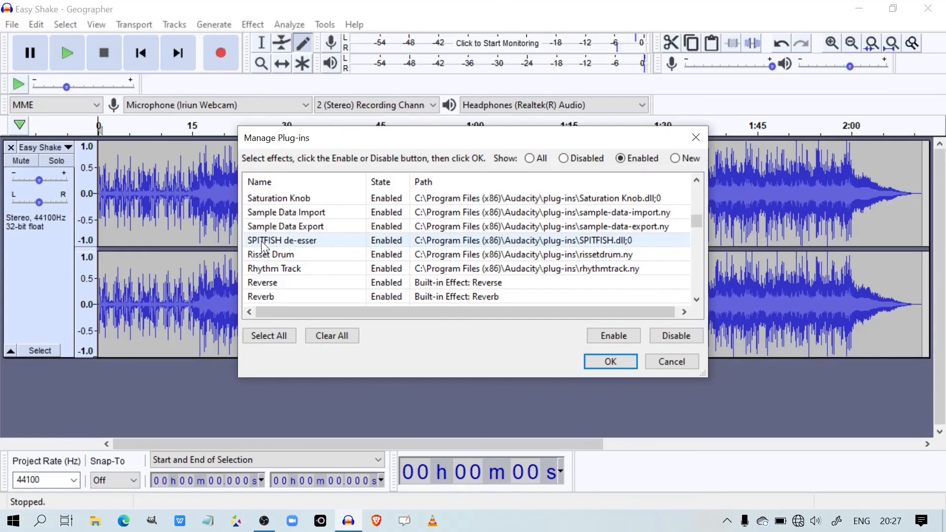
click(694, 142)
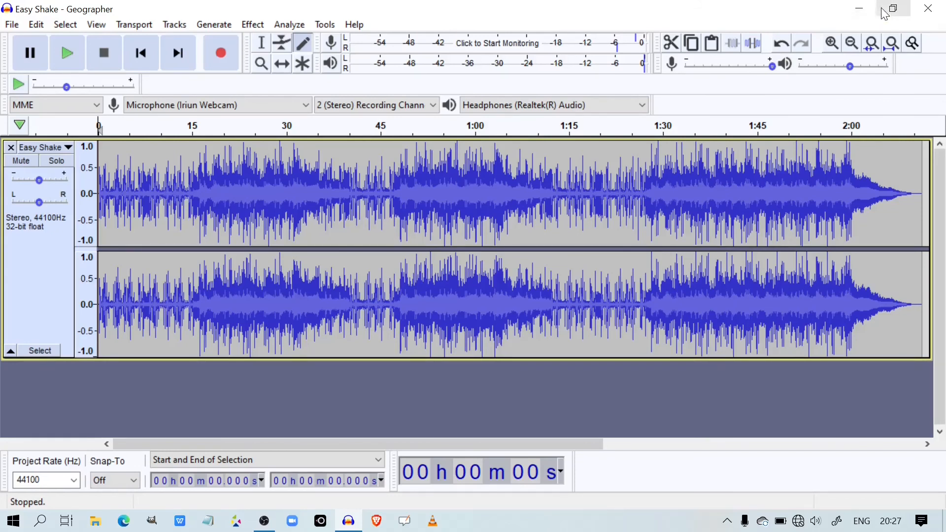
Step: Switch to the Windows desktop and extract the Spitfish archive there with 7-Zip
click(864, 11)
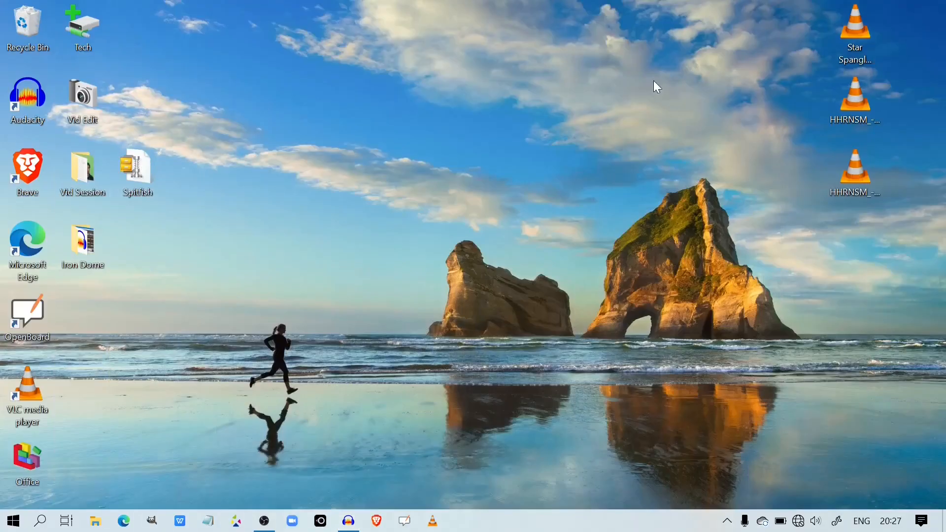
right_click(145, 167)
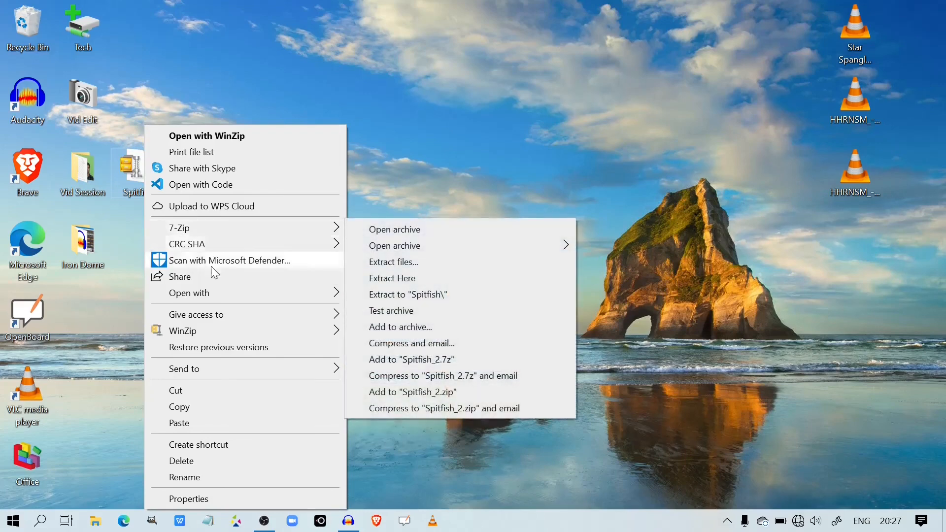
mouse_move(210, 228)
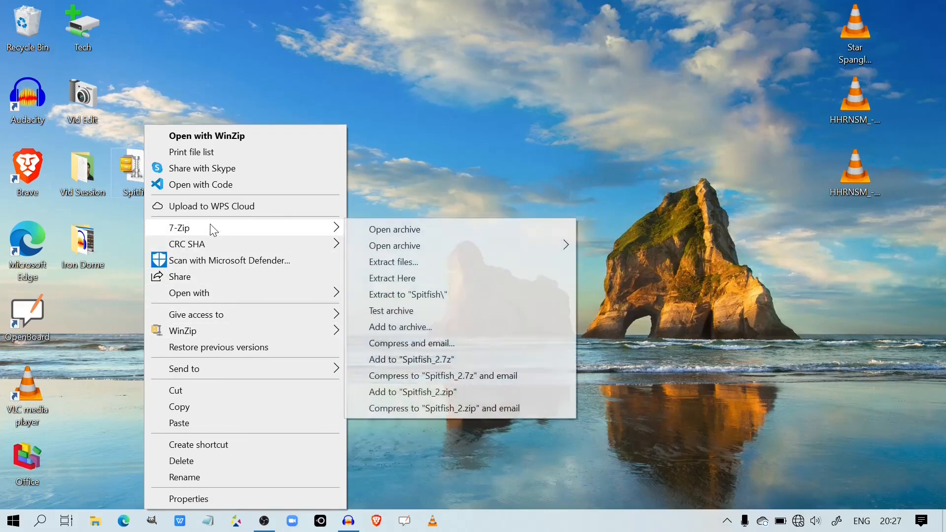
click(406, 279)
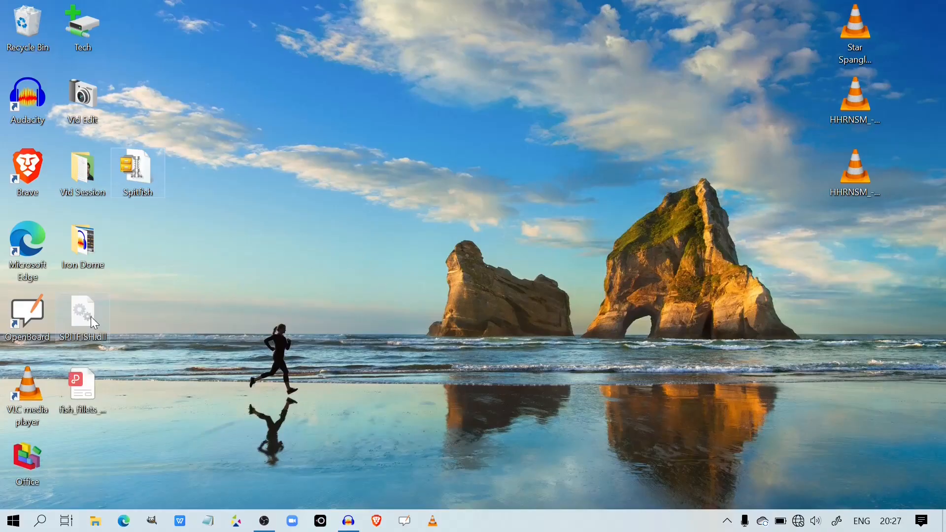
Step: Move the extracted SPITFISH.dll to a free spot on the desktop and copy the file
drag(90, 316, 218, 262)
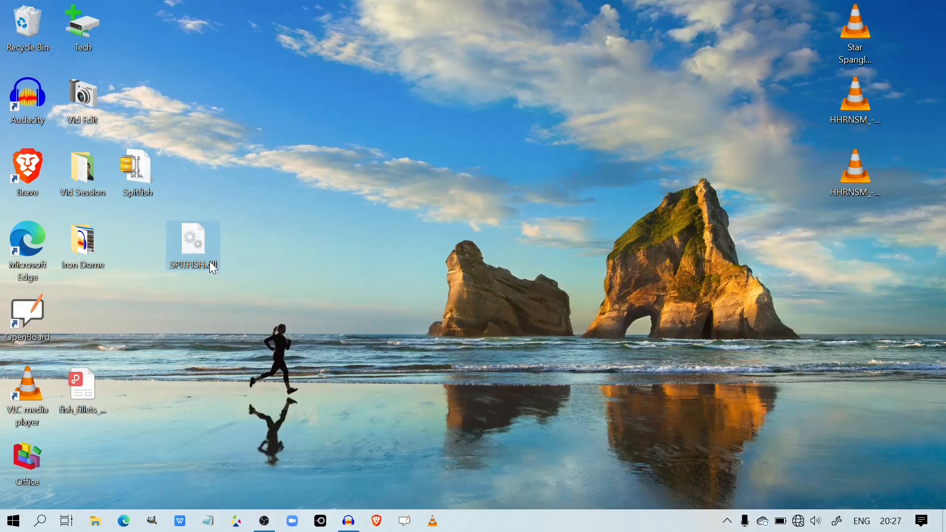
right_click(211, 263)
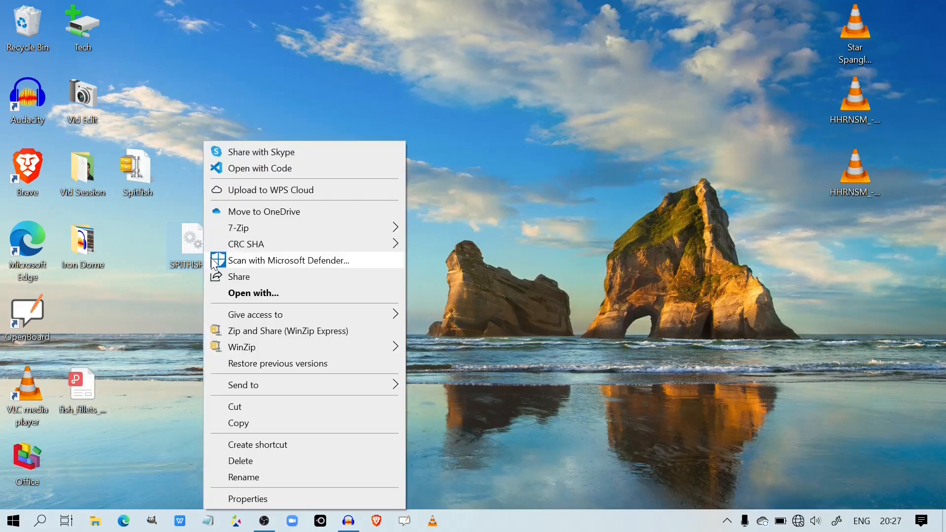
click(250, 422)
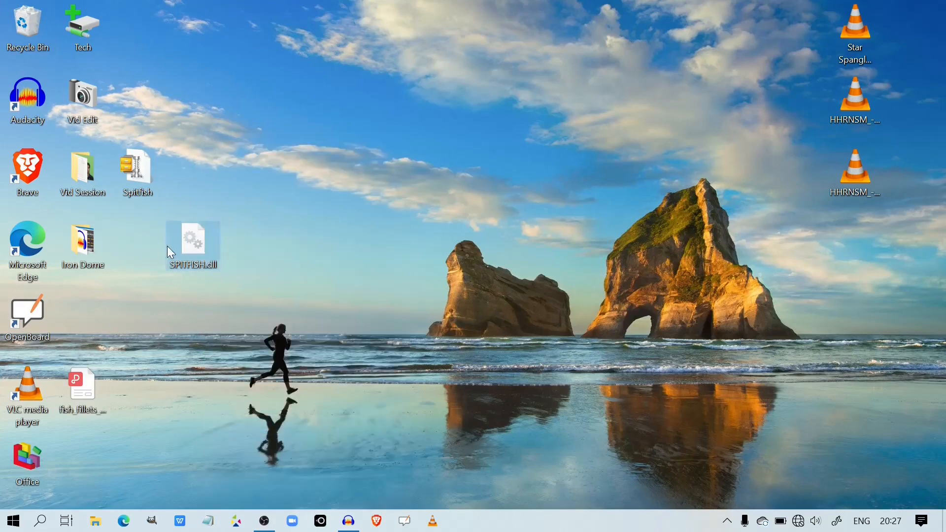
Step: Open File Explorer at the Audacity Plug-Ins folder under Program Files (x86) on drive C: and look through its files
click(100, 524)
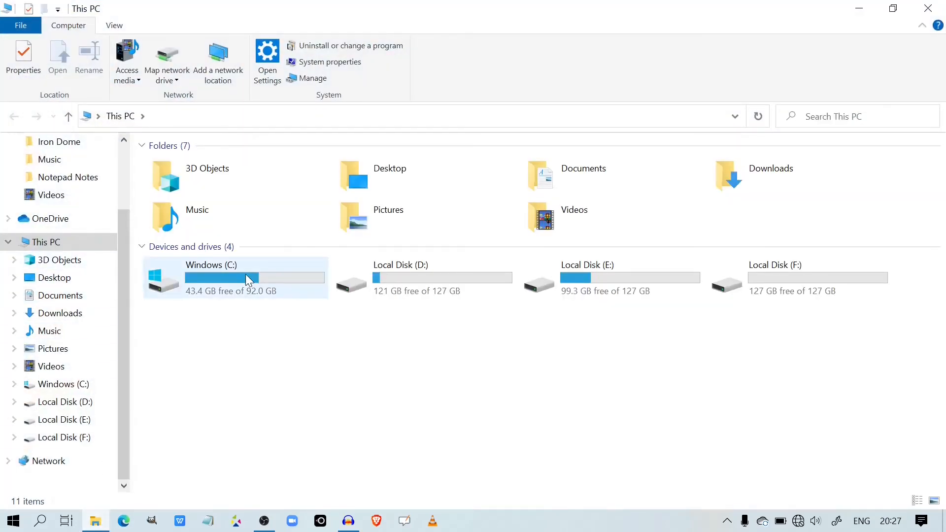
double_click(247, 280)
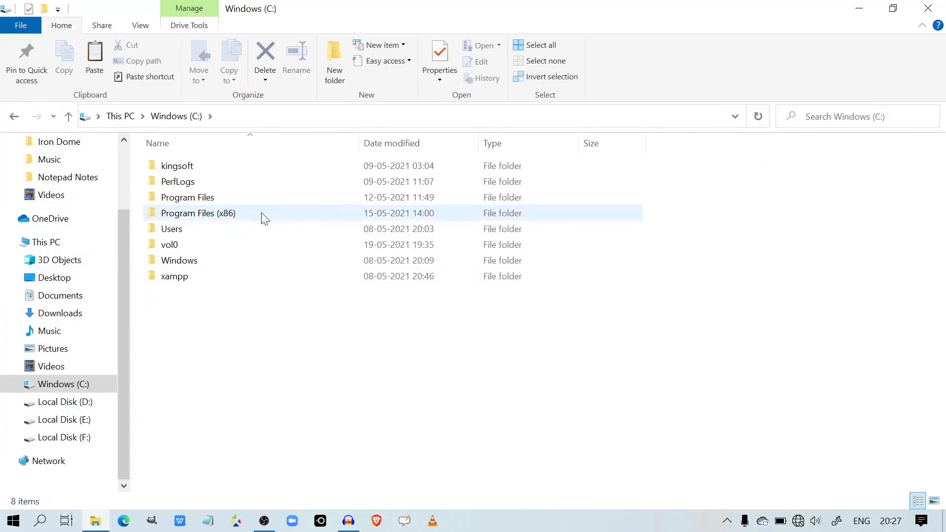
double_click(244, 217)
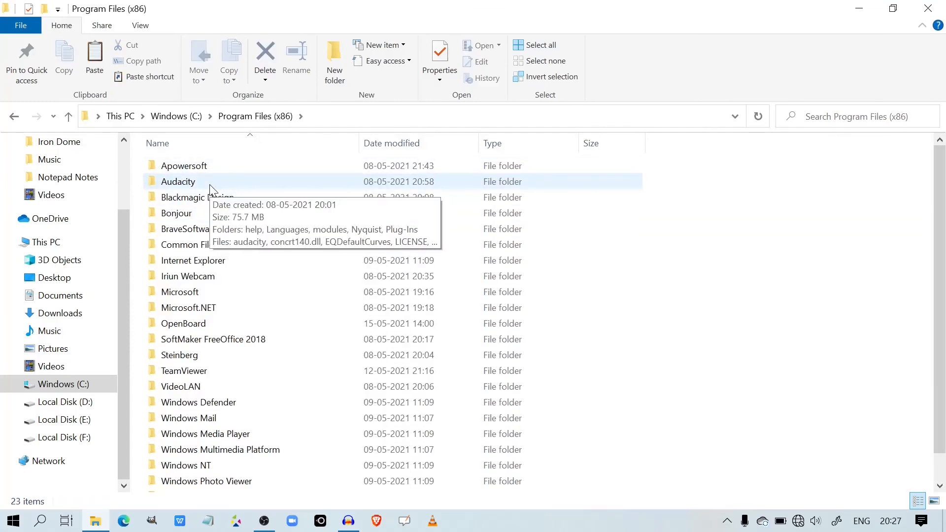
double_click(209, 184)
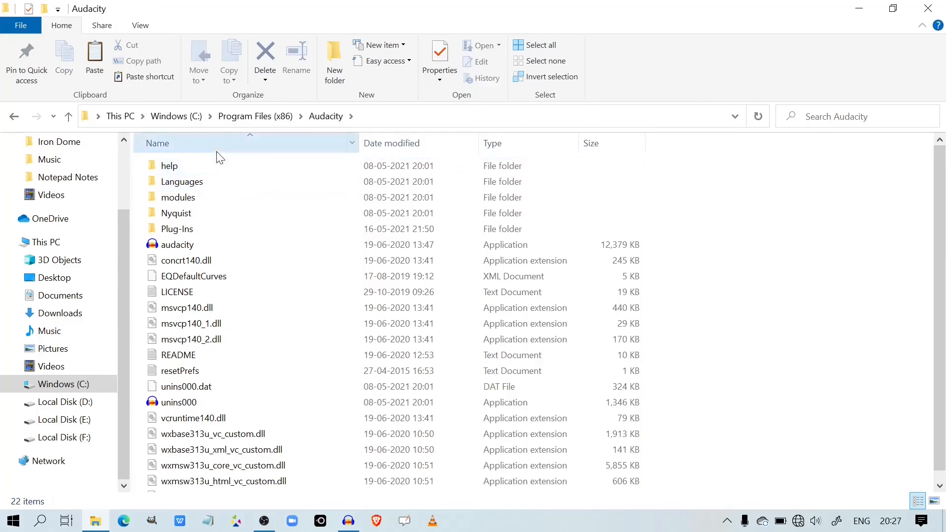
double_click(230, 229)
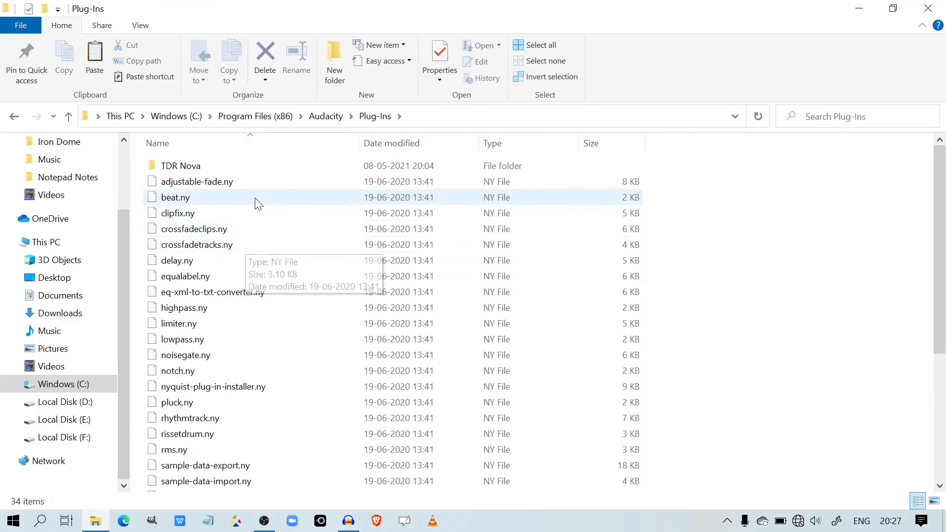
scroll(278, 330, down, 5)
scroll(291, 323, up, 4)
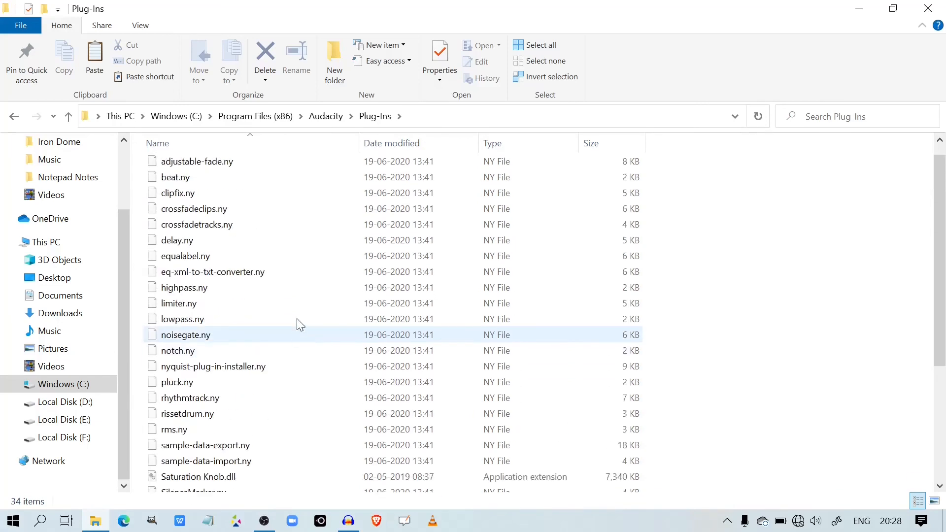
Step: Try to paste the copied SPITFISH.dll into the Plug-Ins folder, cancel the file replacement and close the folder window
right_click(797, 217)
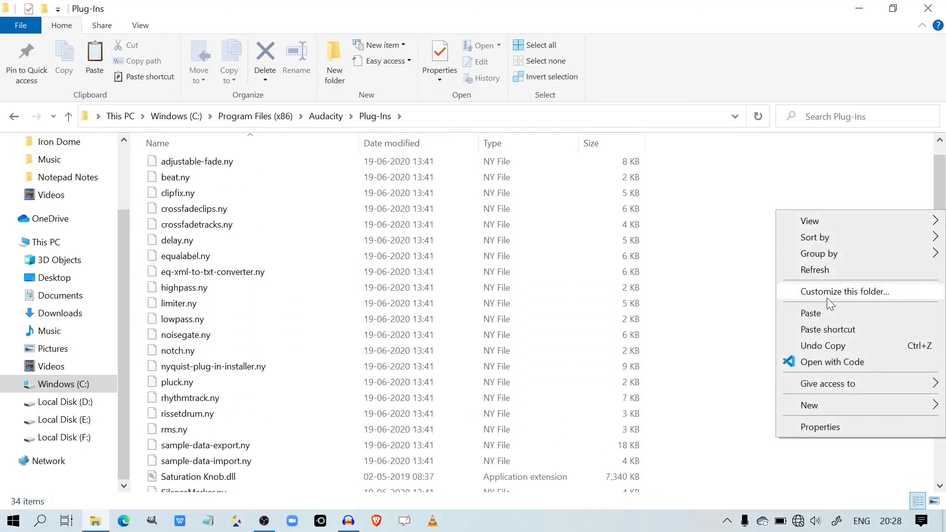
click(823, 314)
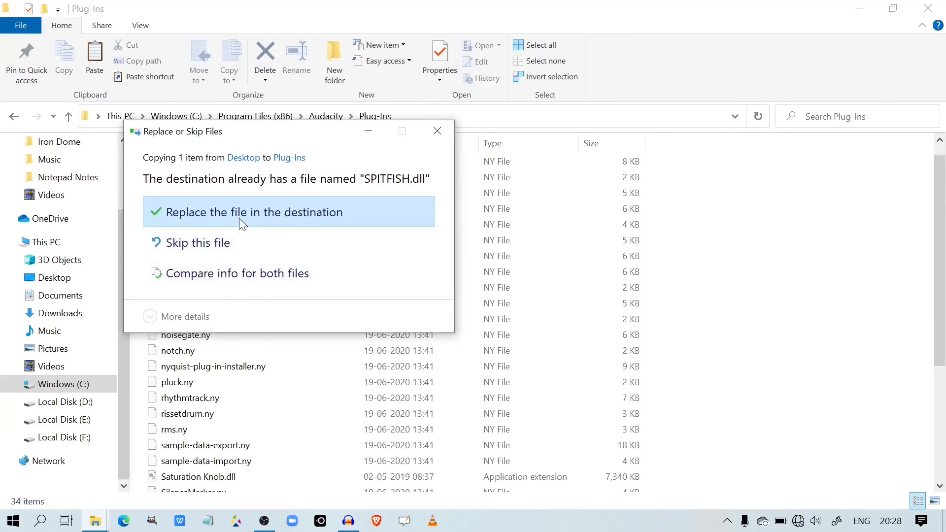
click(441, 133)
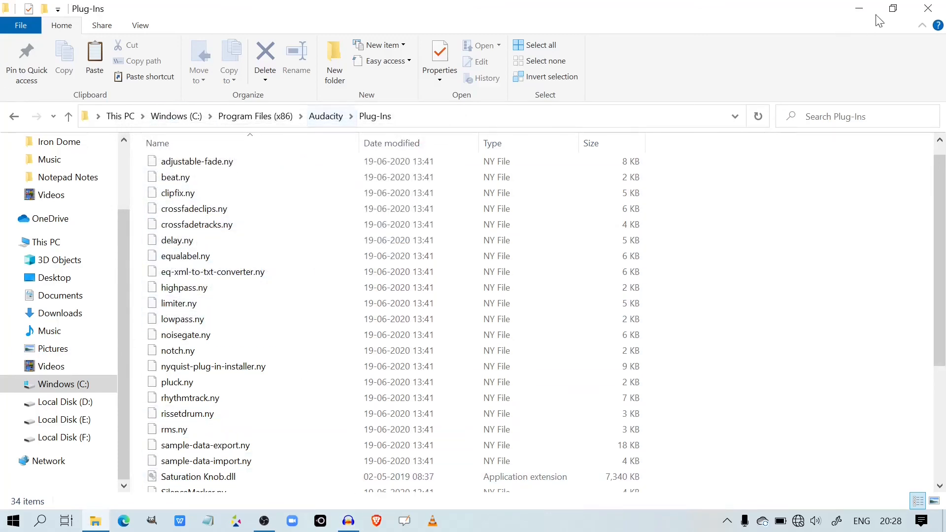
click(928, 8)
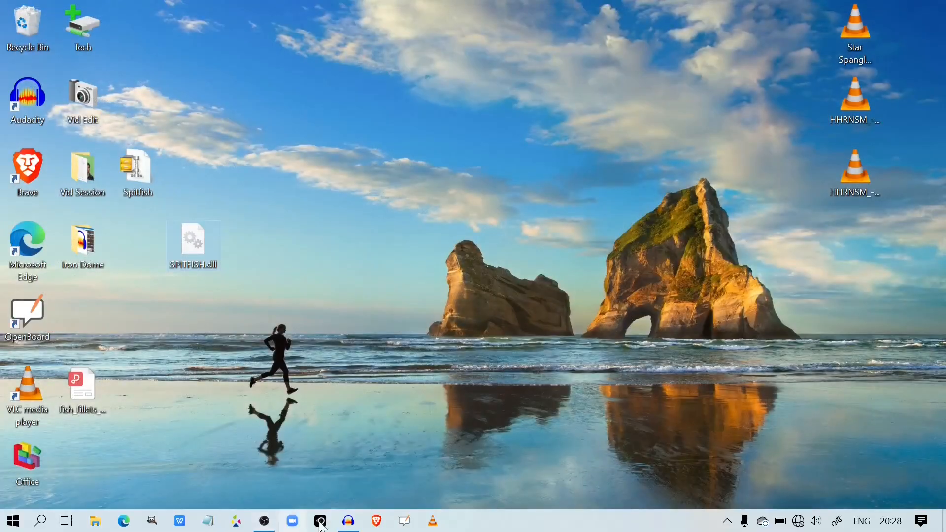
Step: Switch back to Audacity, open the effect plug-in manager and review the disabled and new plug-ins
click(349, 523)
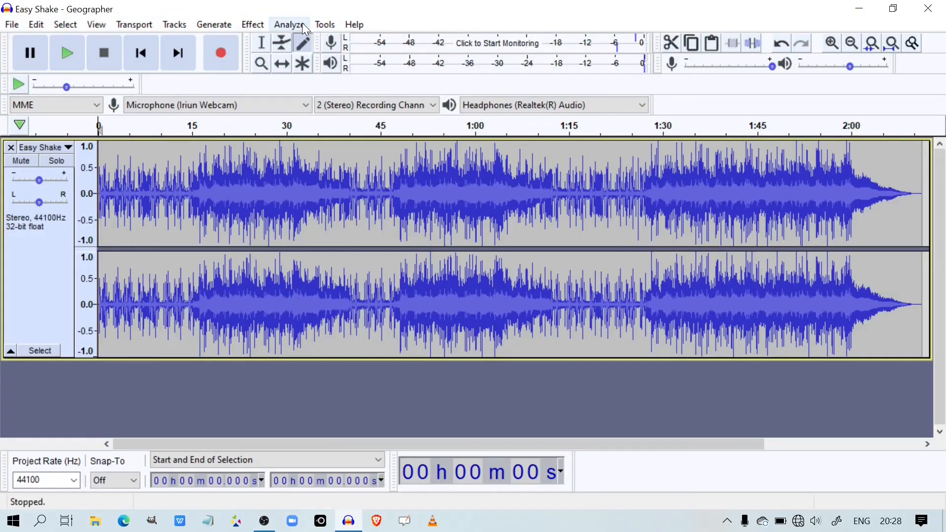
click(266, 26)
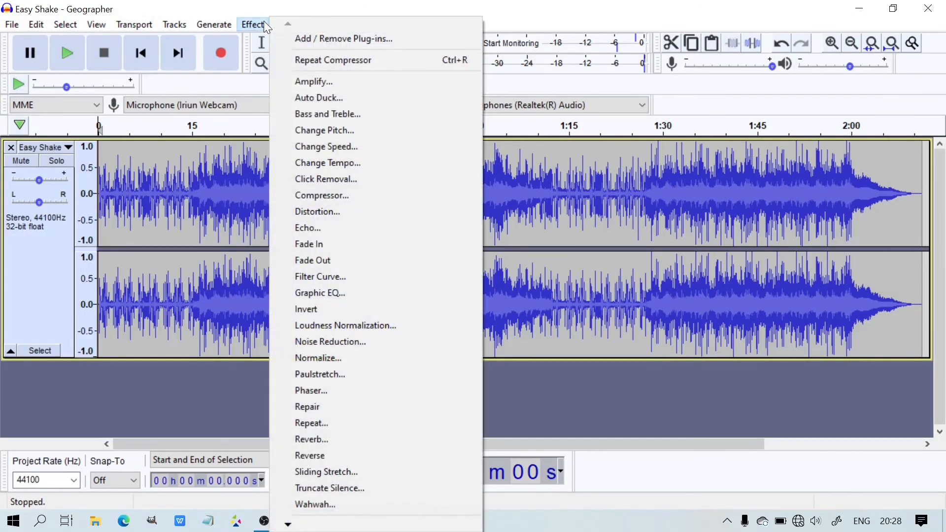
click(347, 40)
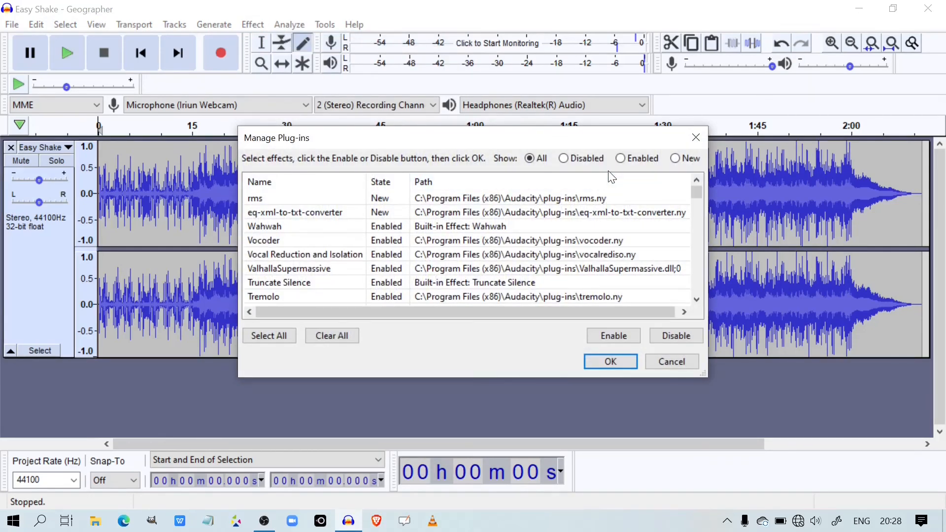
click(564, 159)
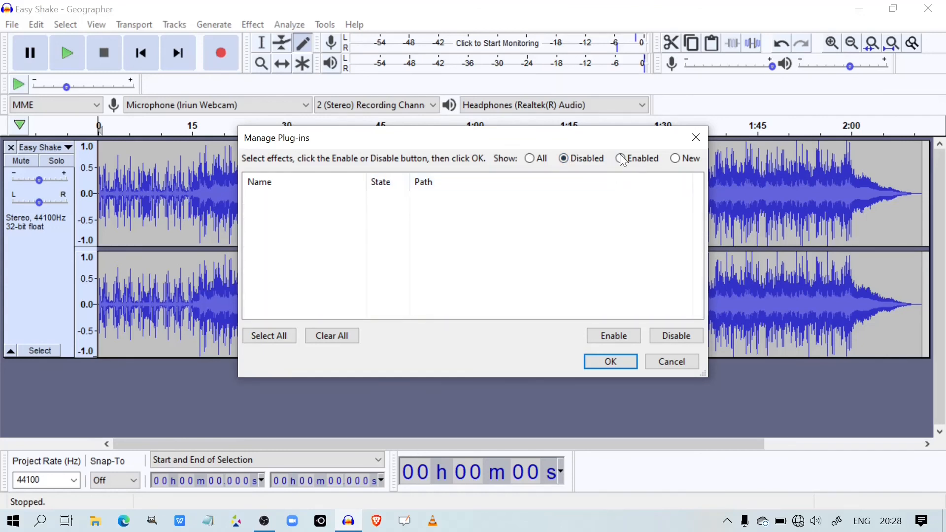
click(676, 158)
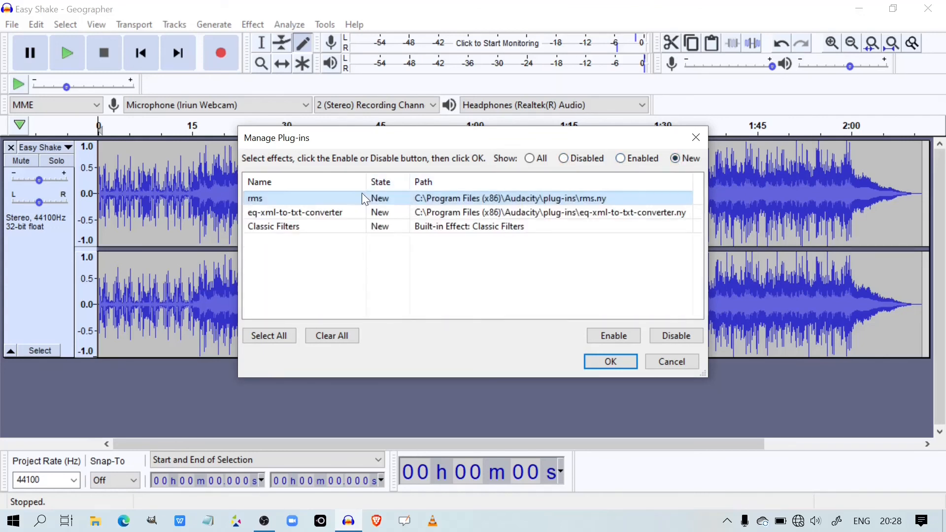
Step: Disable SPITFISH de-esser in the list of enabled plug-ins, and enable it again from the disabled list
click(621, 159)
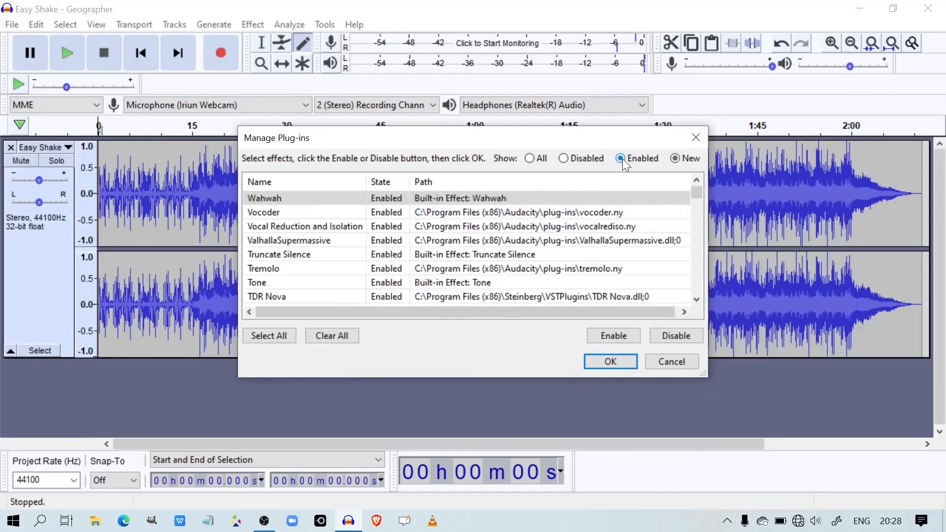
scroll(307, 268, down, 3)
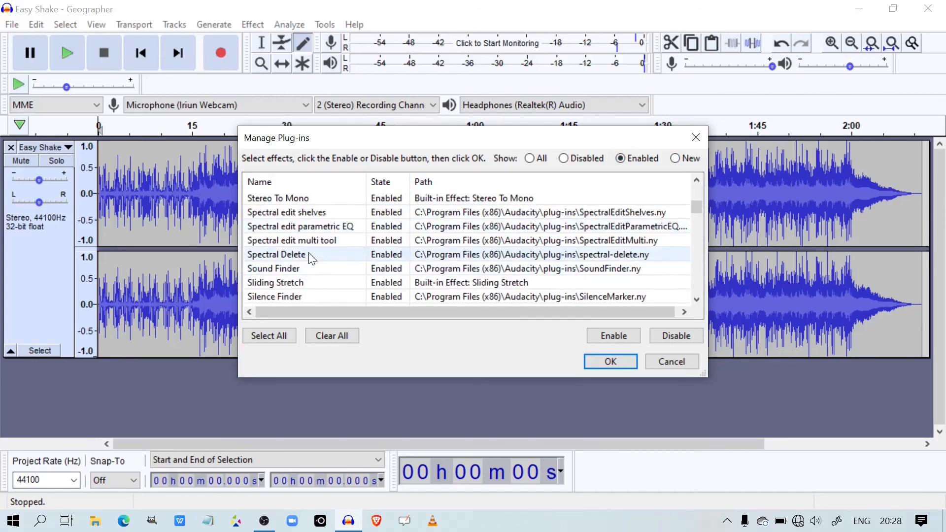
scroll(313, 263, down, 1)
scroll(297, 252, down, 3)
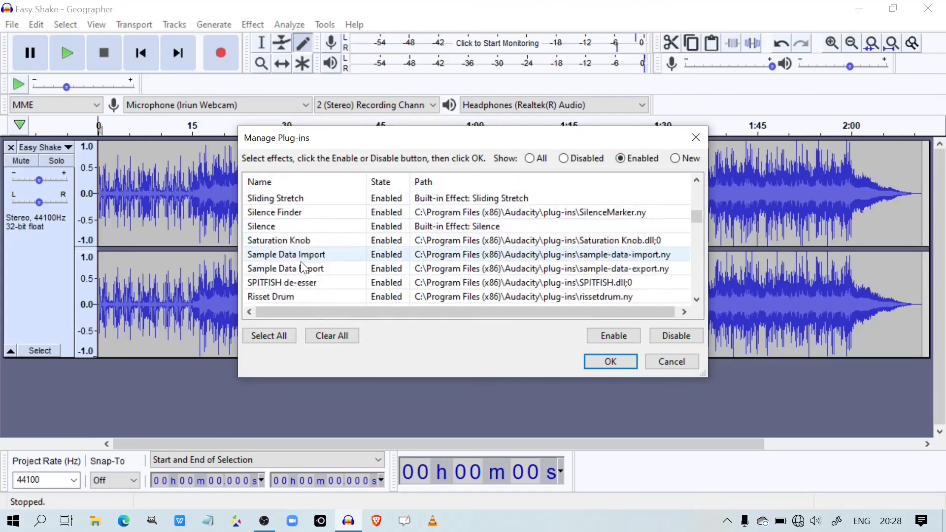
scroll(301, 266, up, 2)
scroll(301, 266, down, 1)
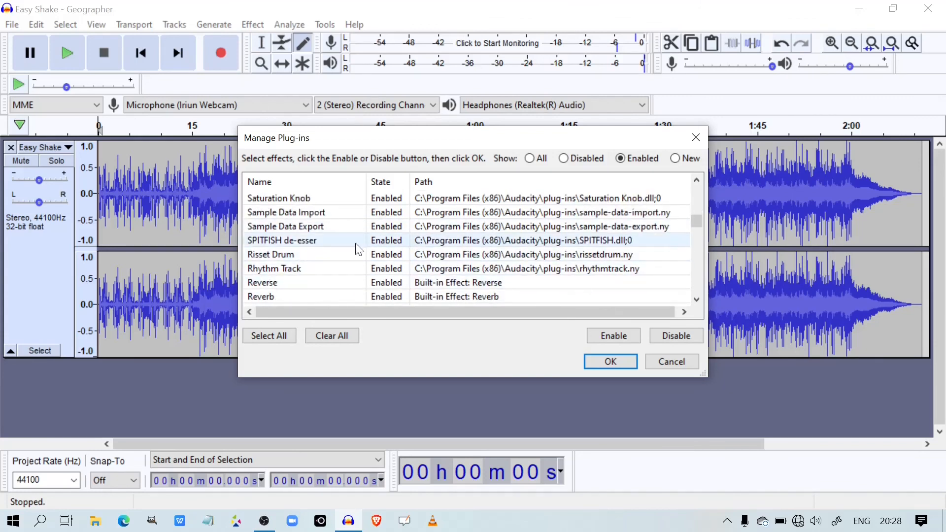
click(386, 241)
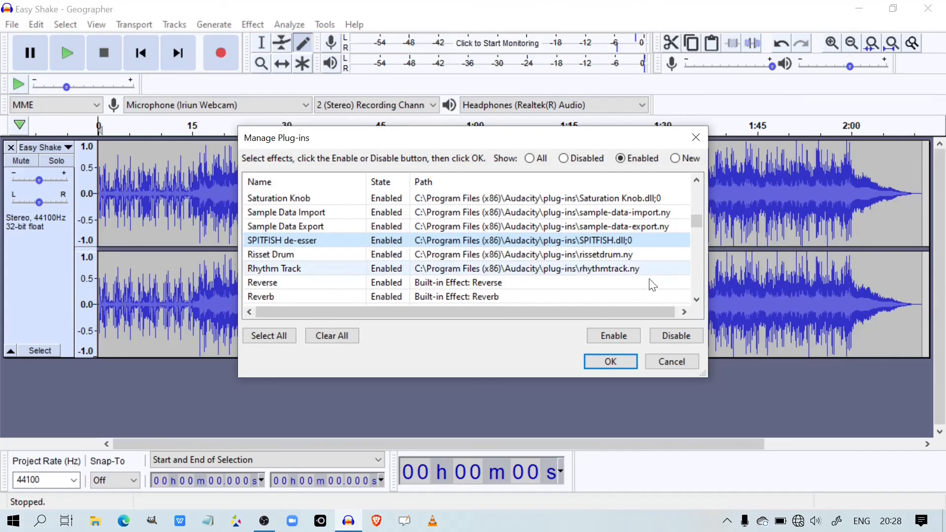
click(668, 335)
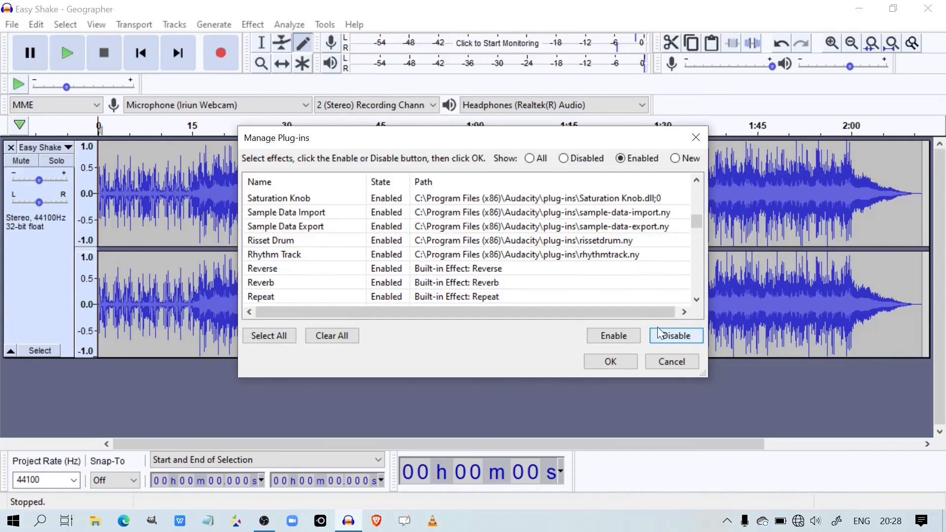
click(564, 158)
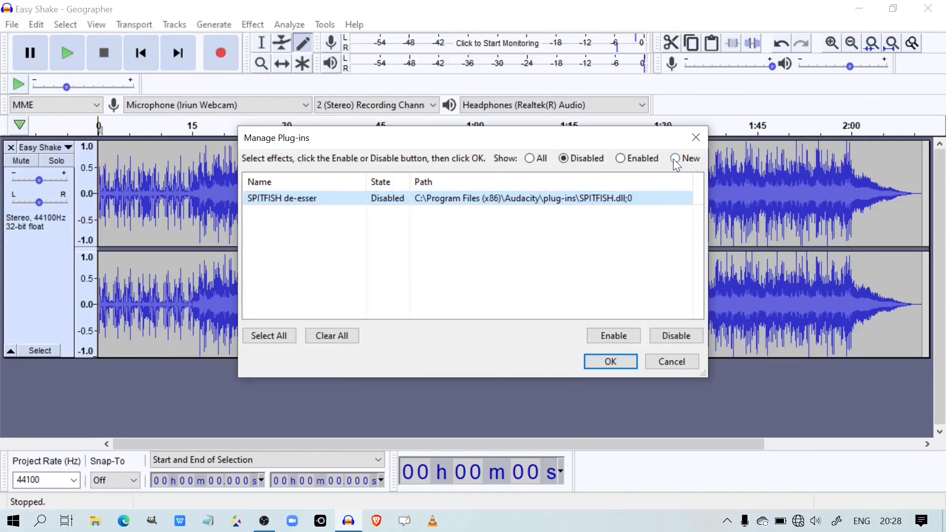
click(622, 336)
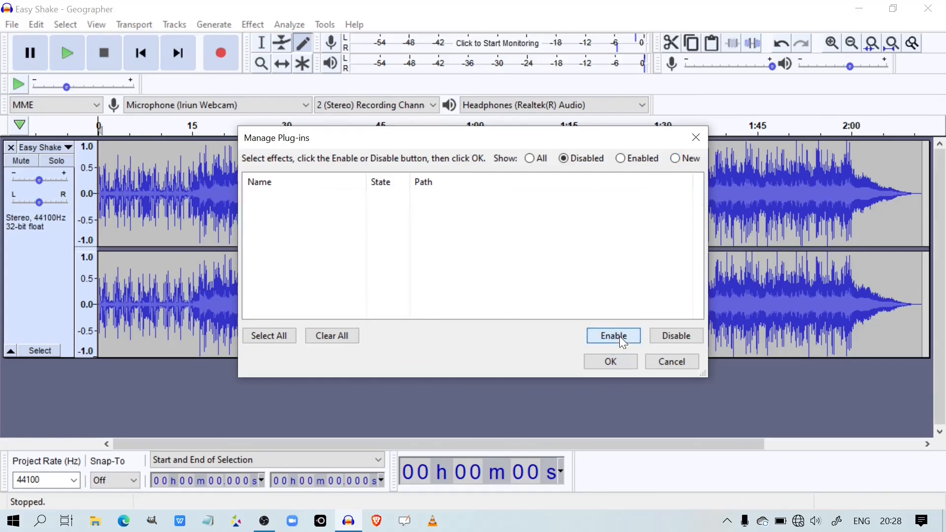
Step: Enable the new built-in Classic Filters effect in the plug-in manager and apply the change
click(675, 159)
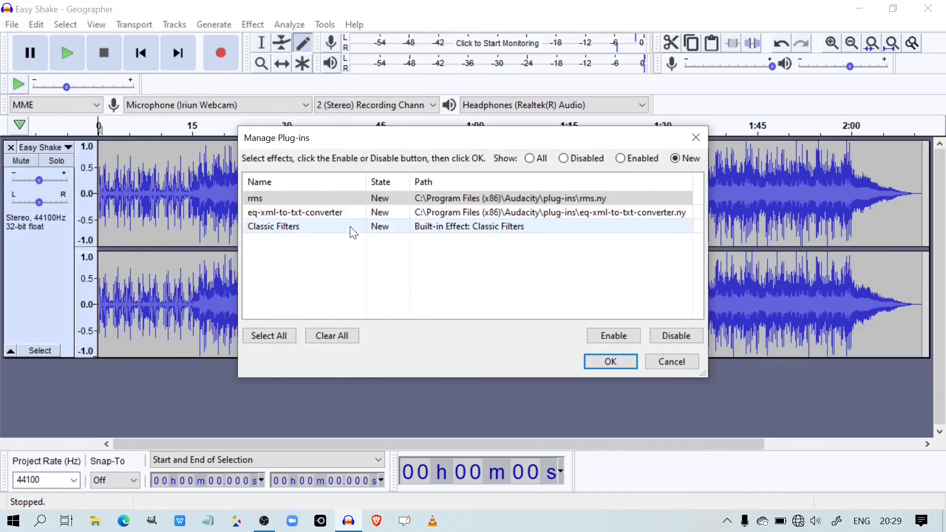
click(366, 227)
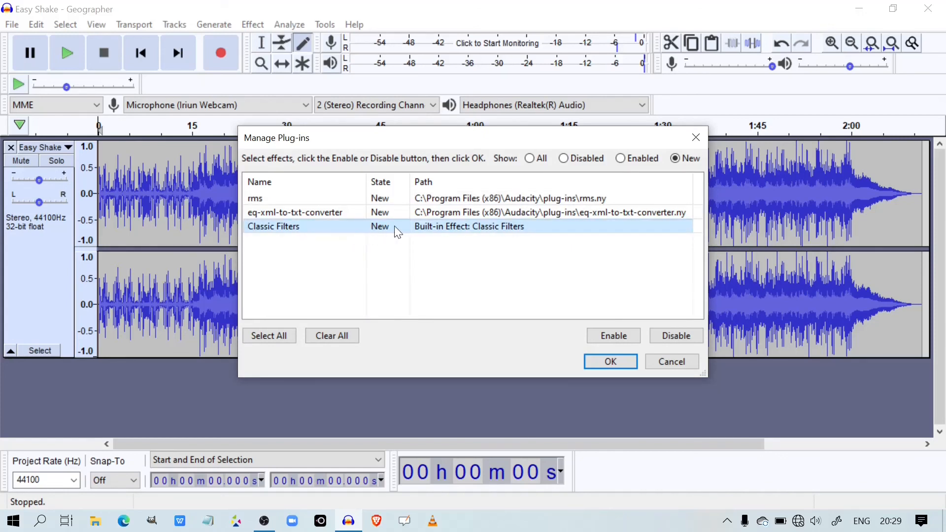
click(615, 334)
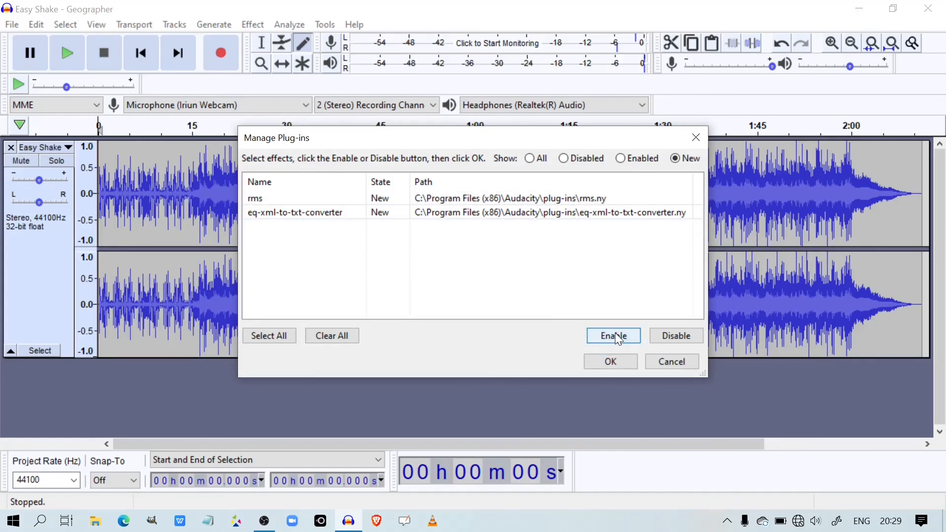
click(625, 362)
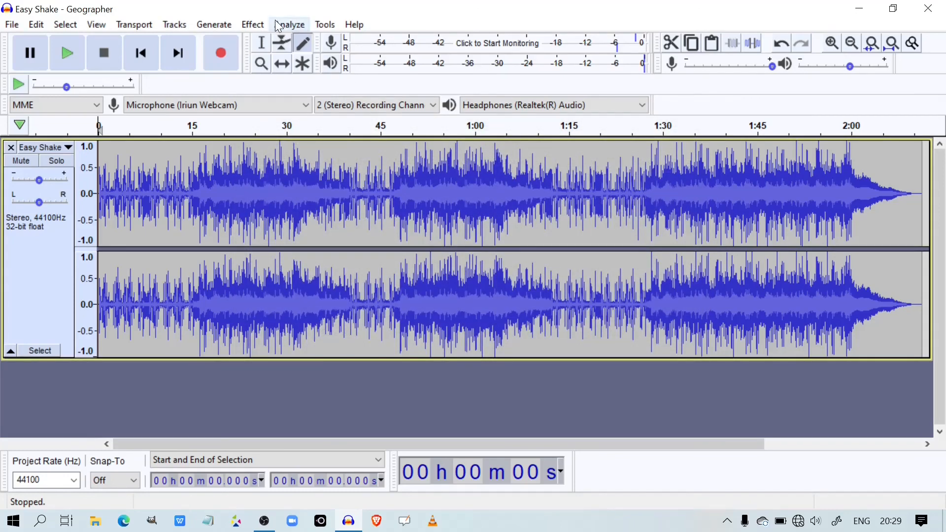
Step: Try to open the Classic Filters effect on Easy Shake with no audio selected
click(253, 25)
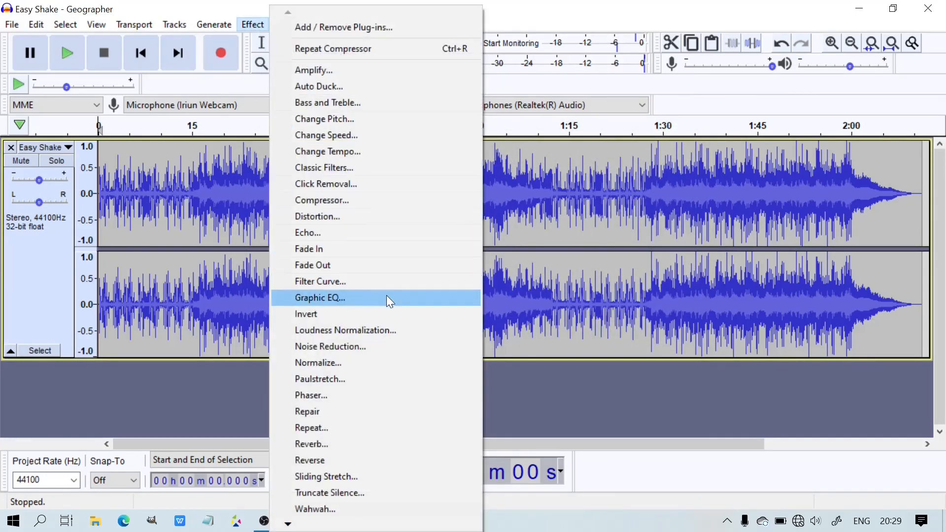
click(336, 168)
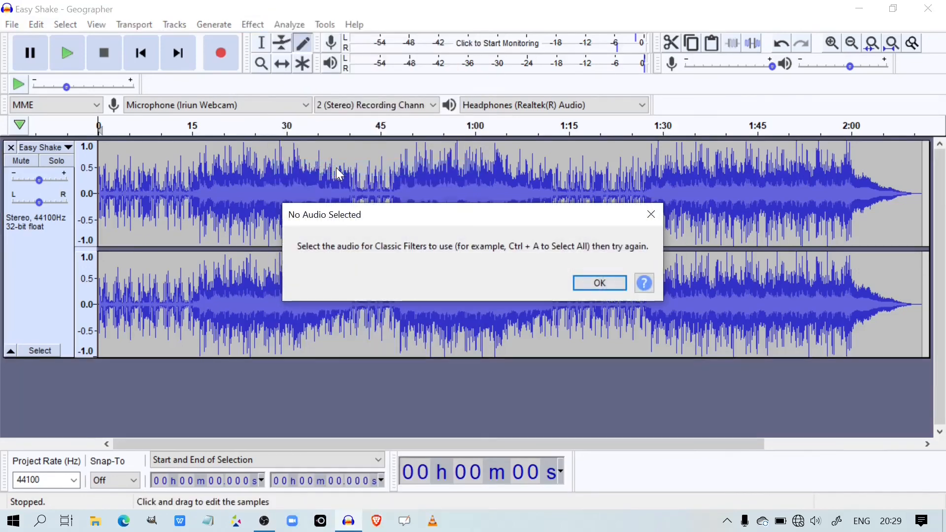
click(594, 285)
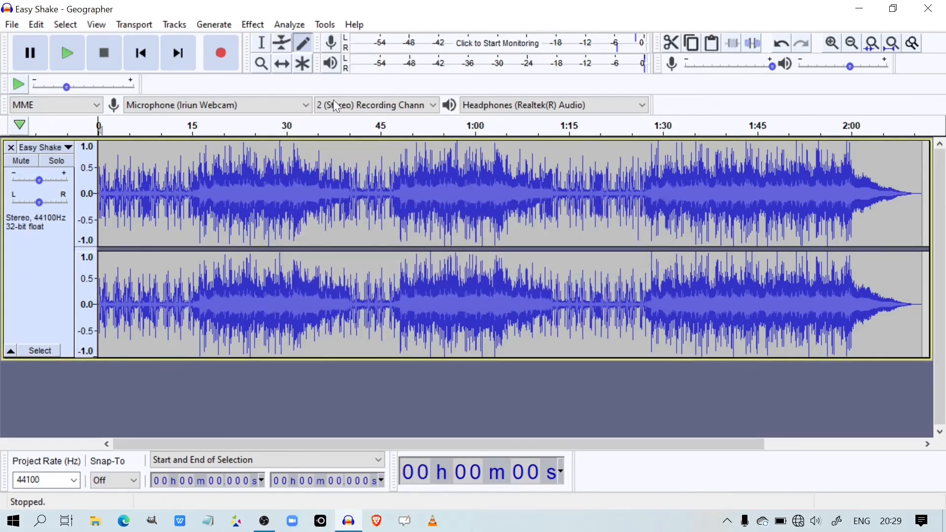